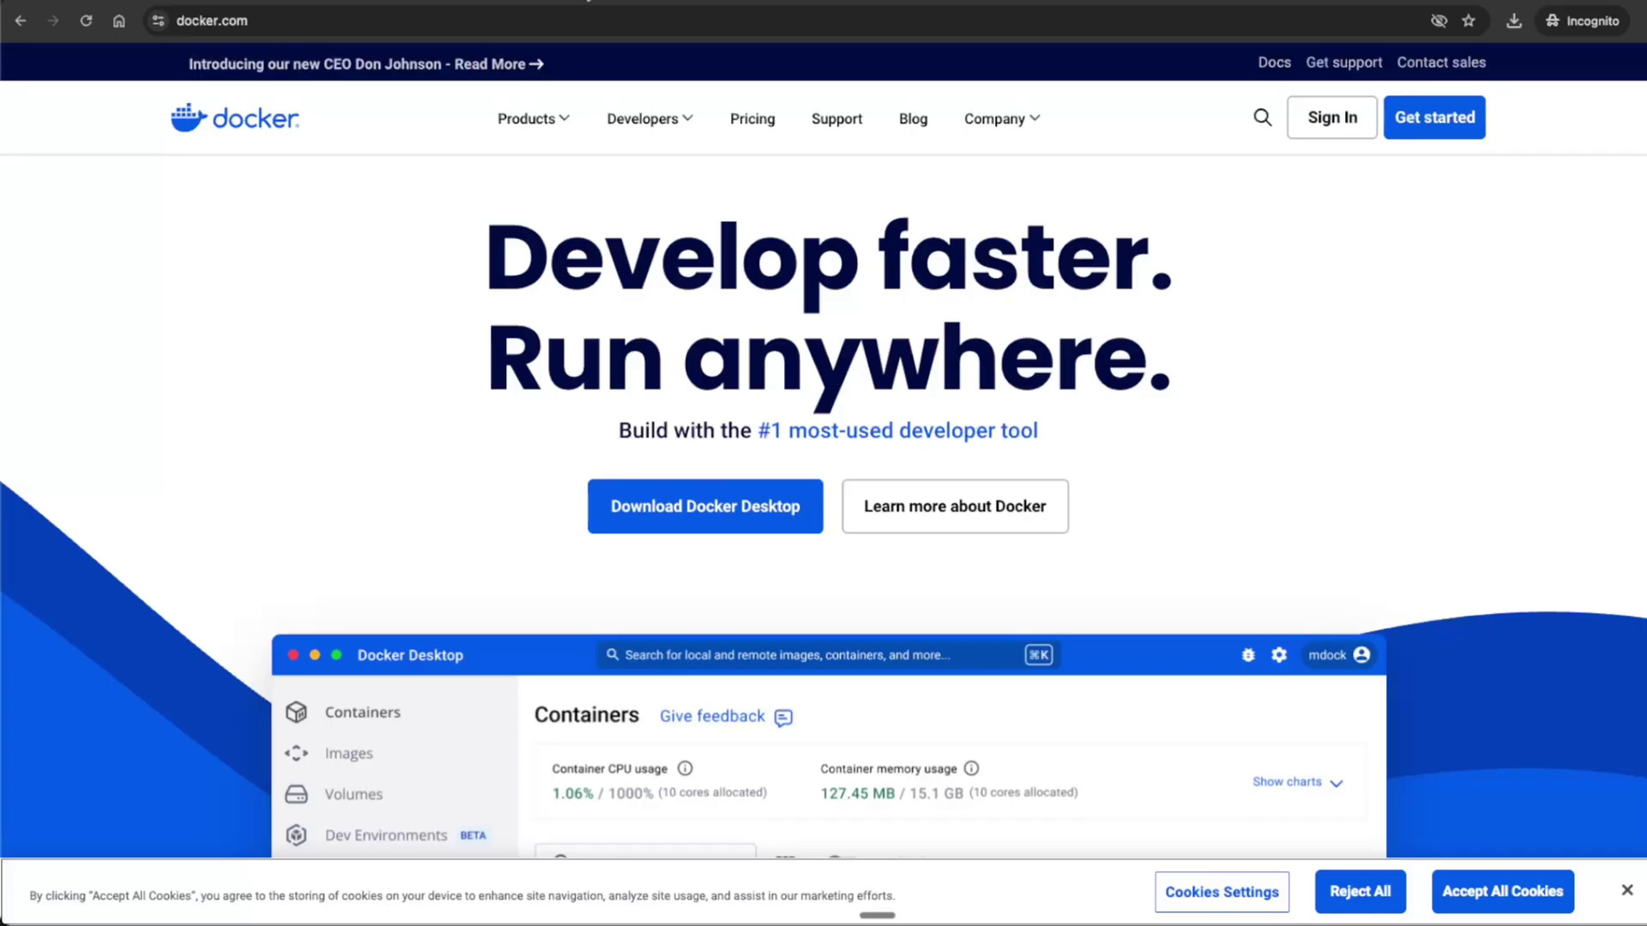
Step: Open docker.com's Developers menu to show documentation, getting-started guides, training and community links
left_click(649, 118)
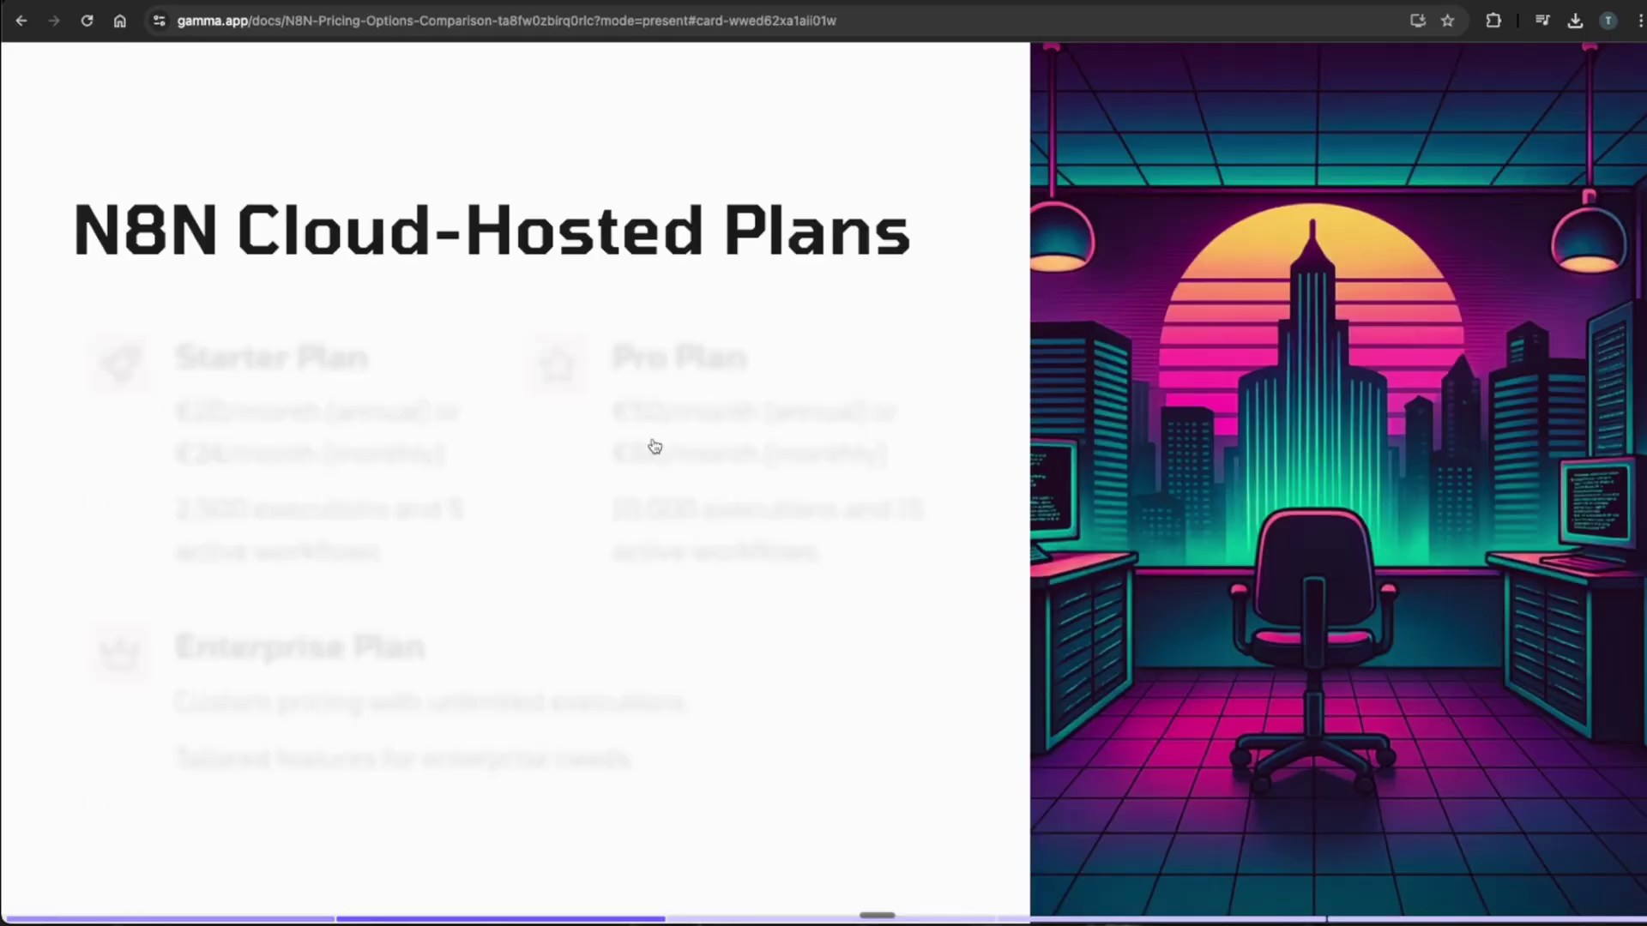
Step: Reveal the remaining plan blocks, then advance to the Elestio vs Railway comparison slide
key("Right")
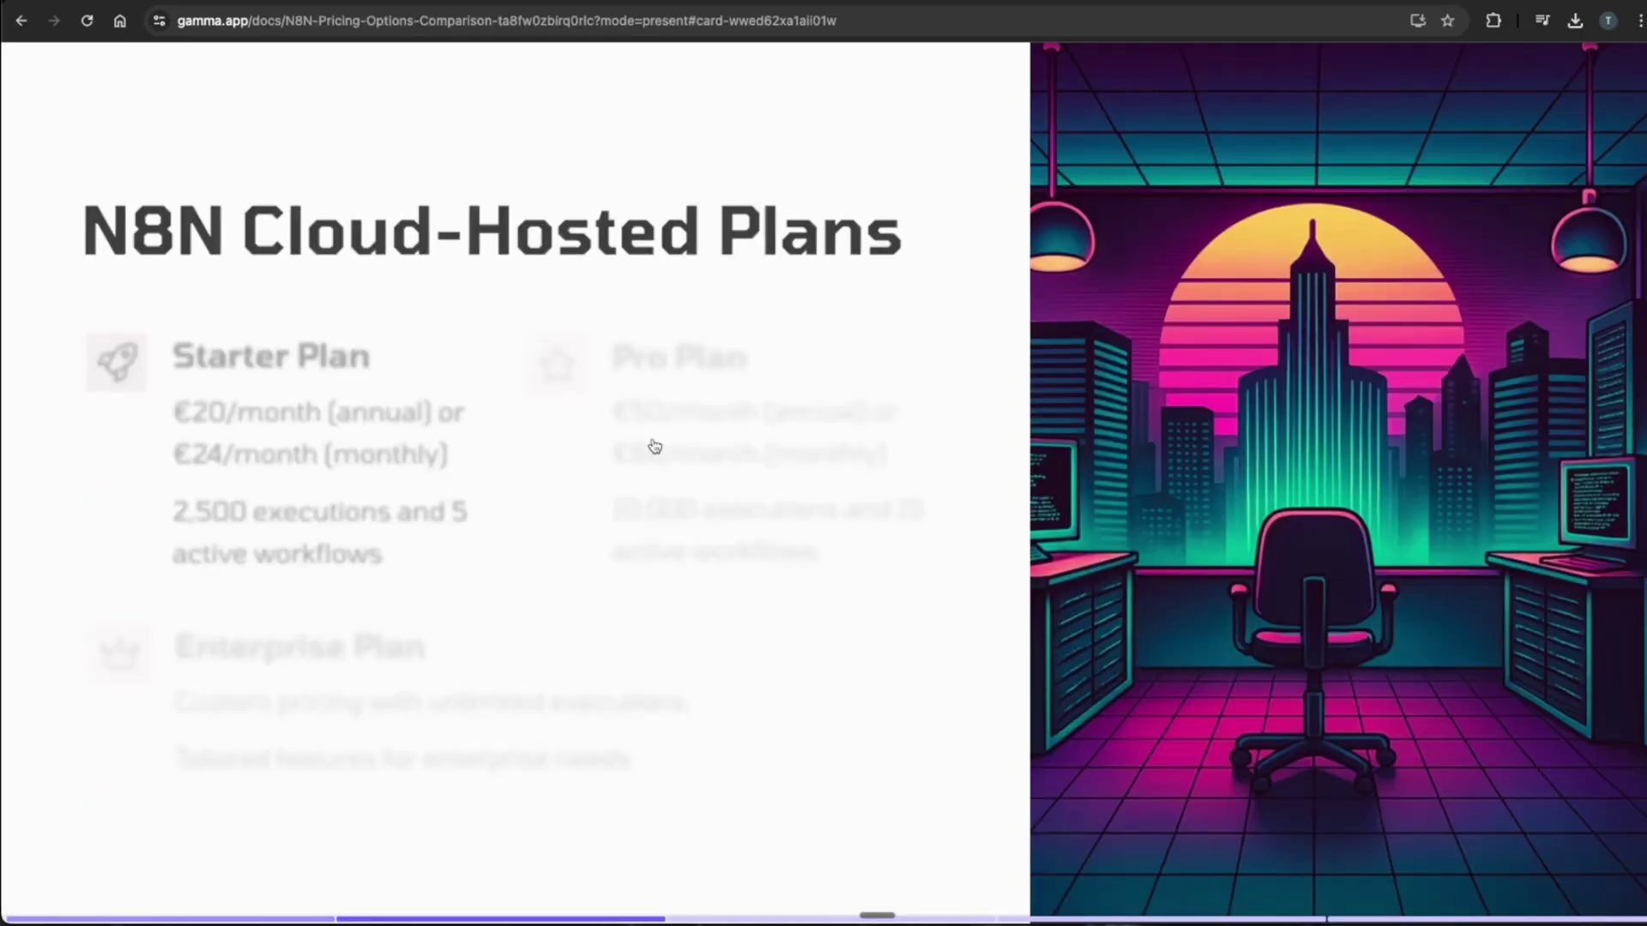
key("Right")
key("Right")
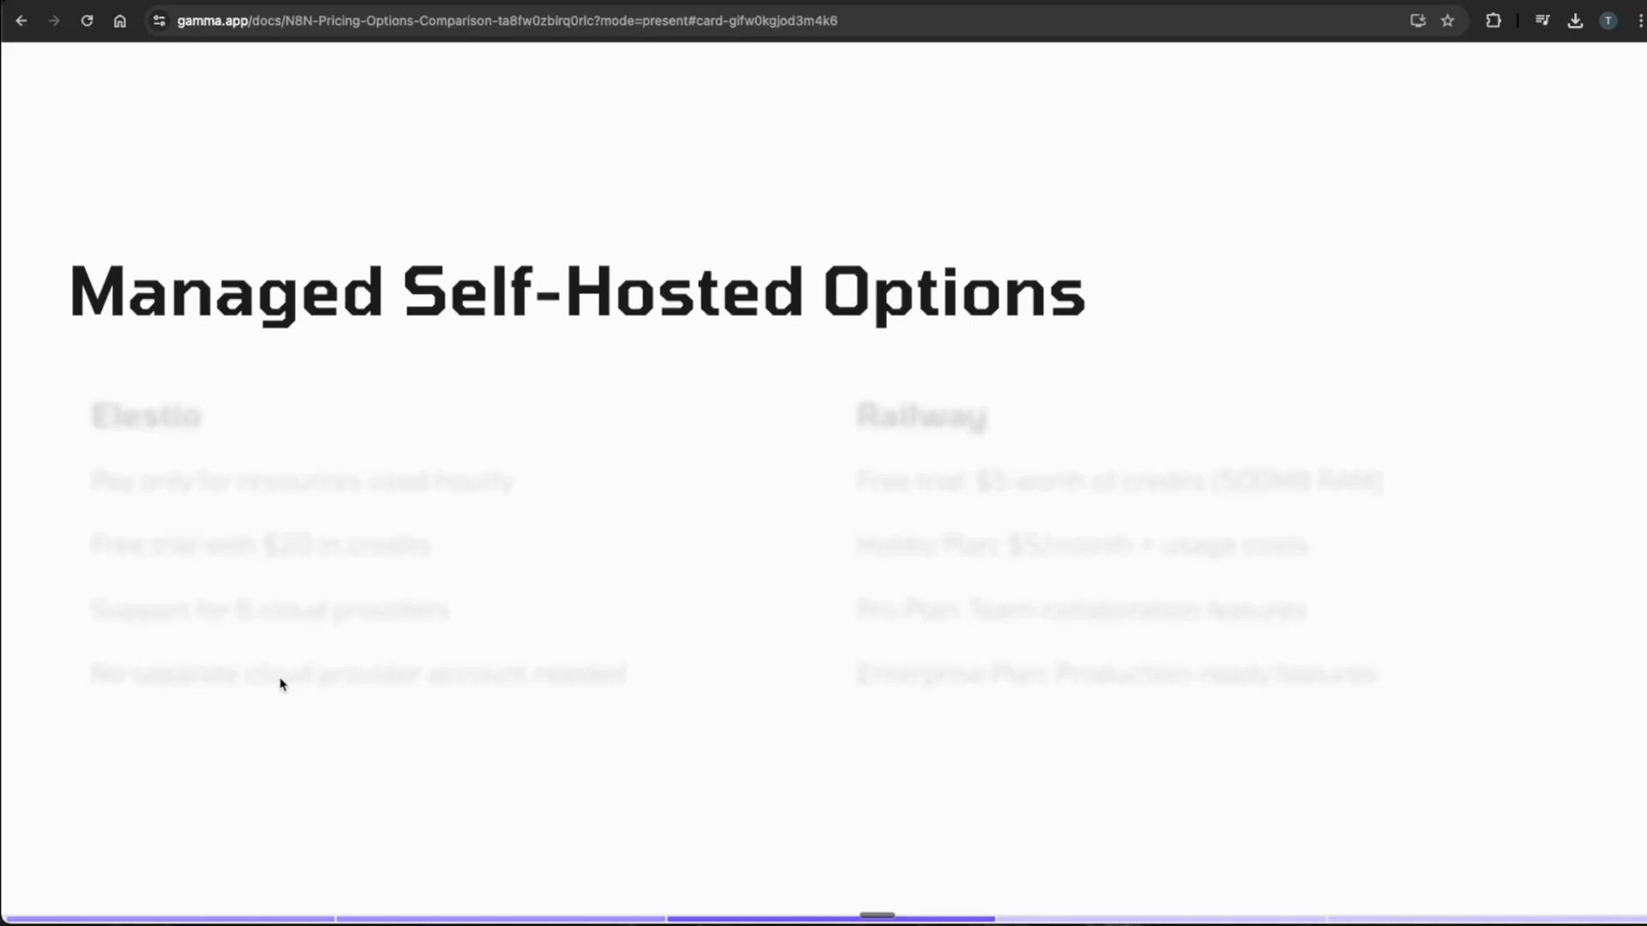
key("Right")
key("Right")
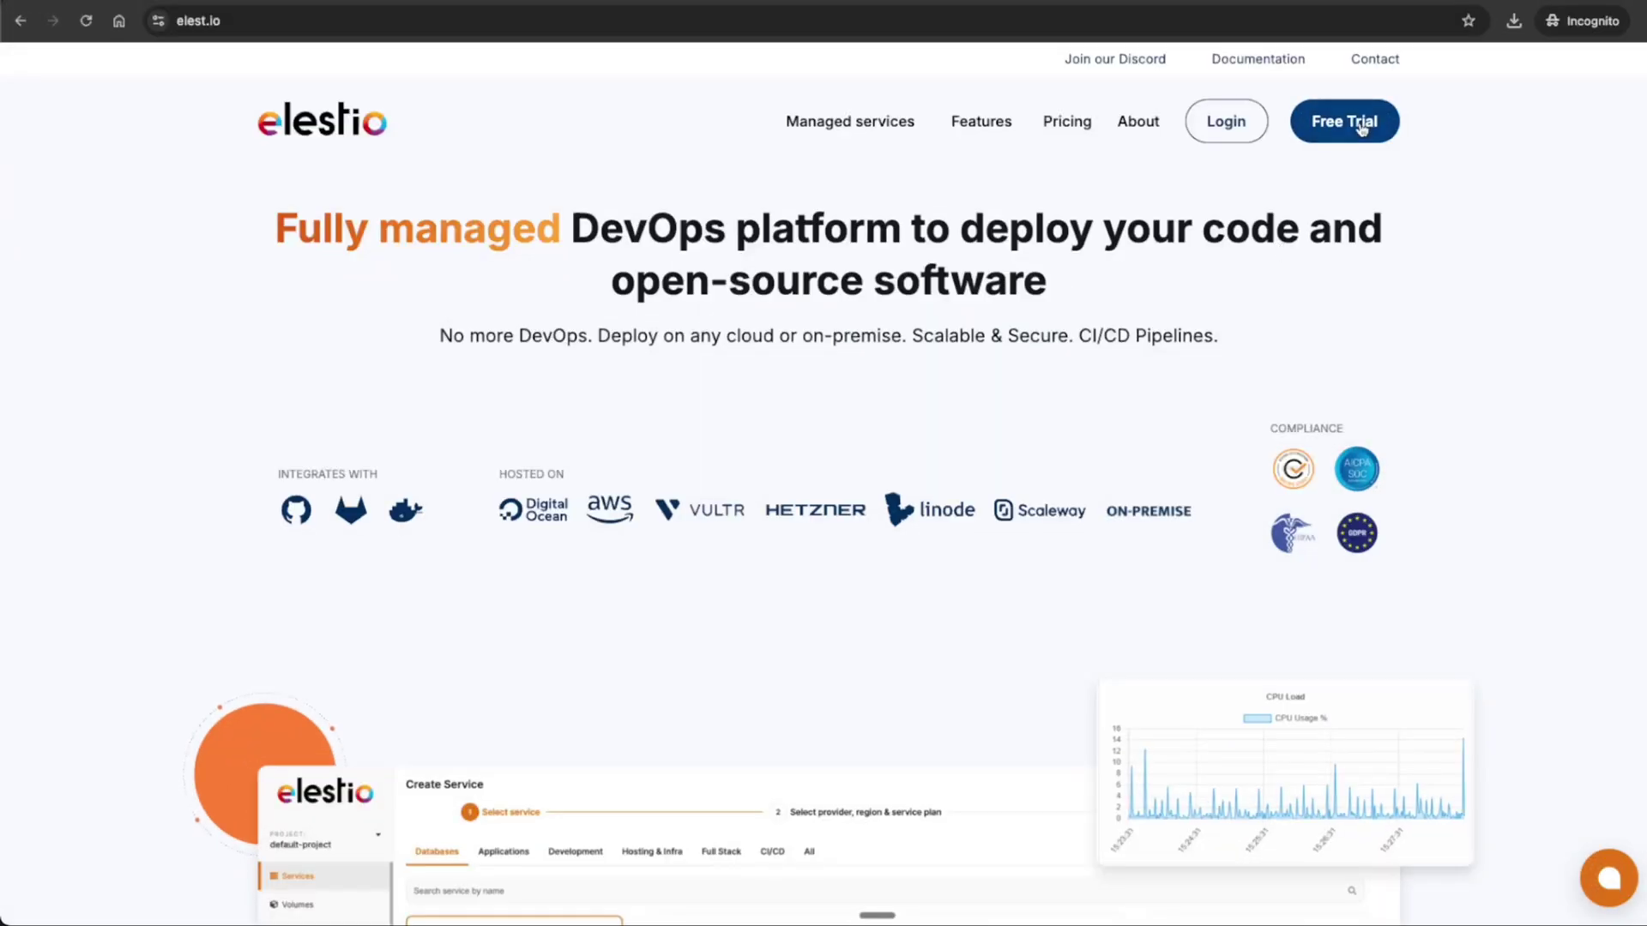
Step: Start the Elestio free trial and submit the email sign-up form to reach Create Service
left_click(1349, 131)
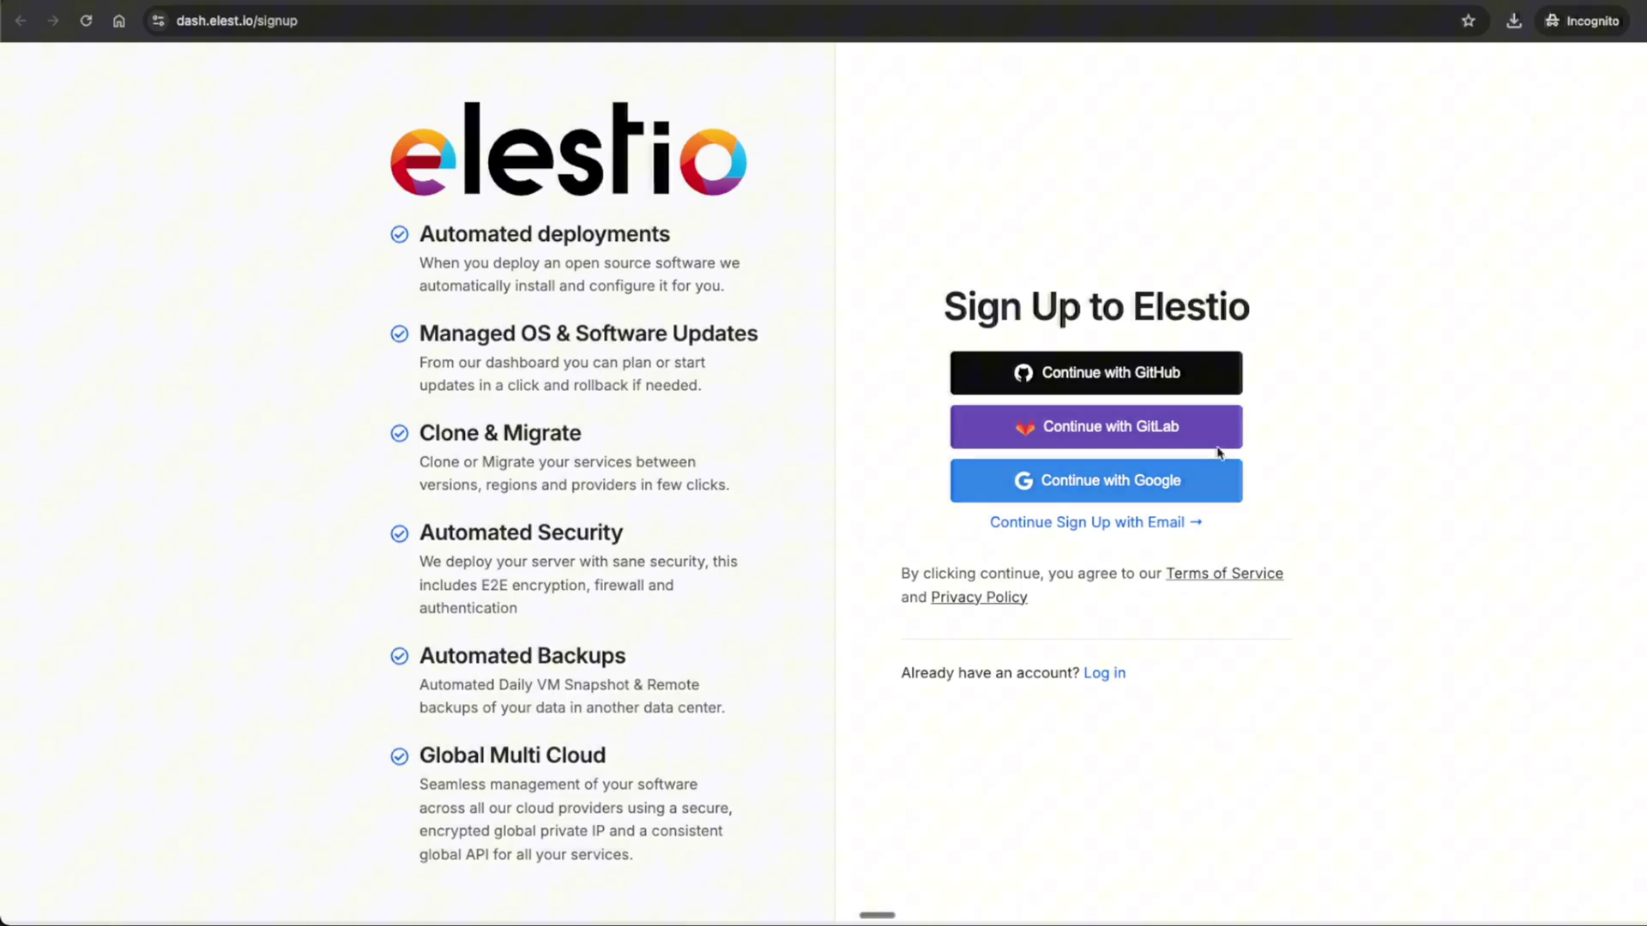
left_click(1123, 523)
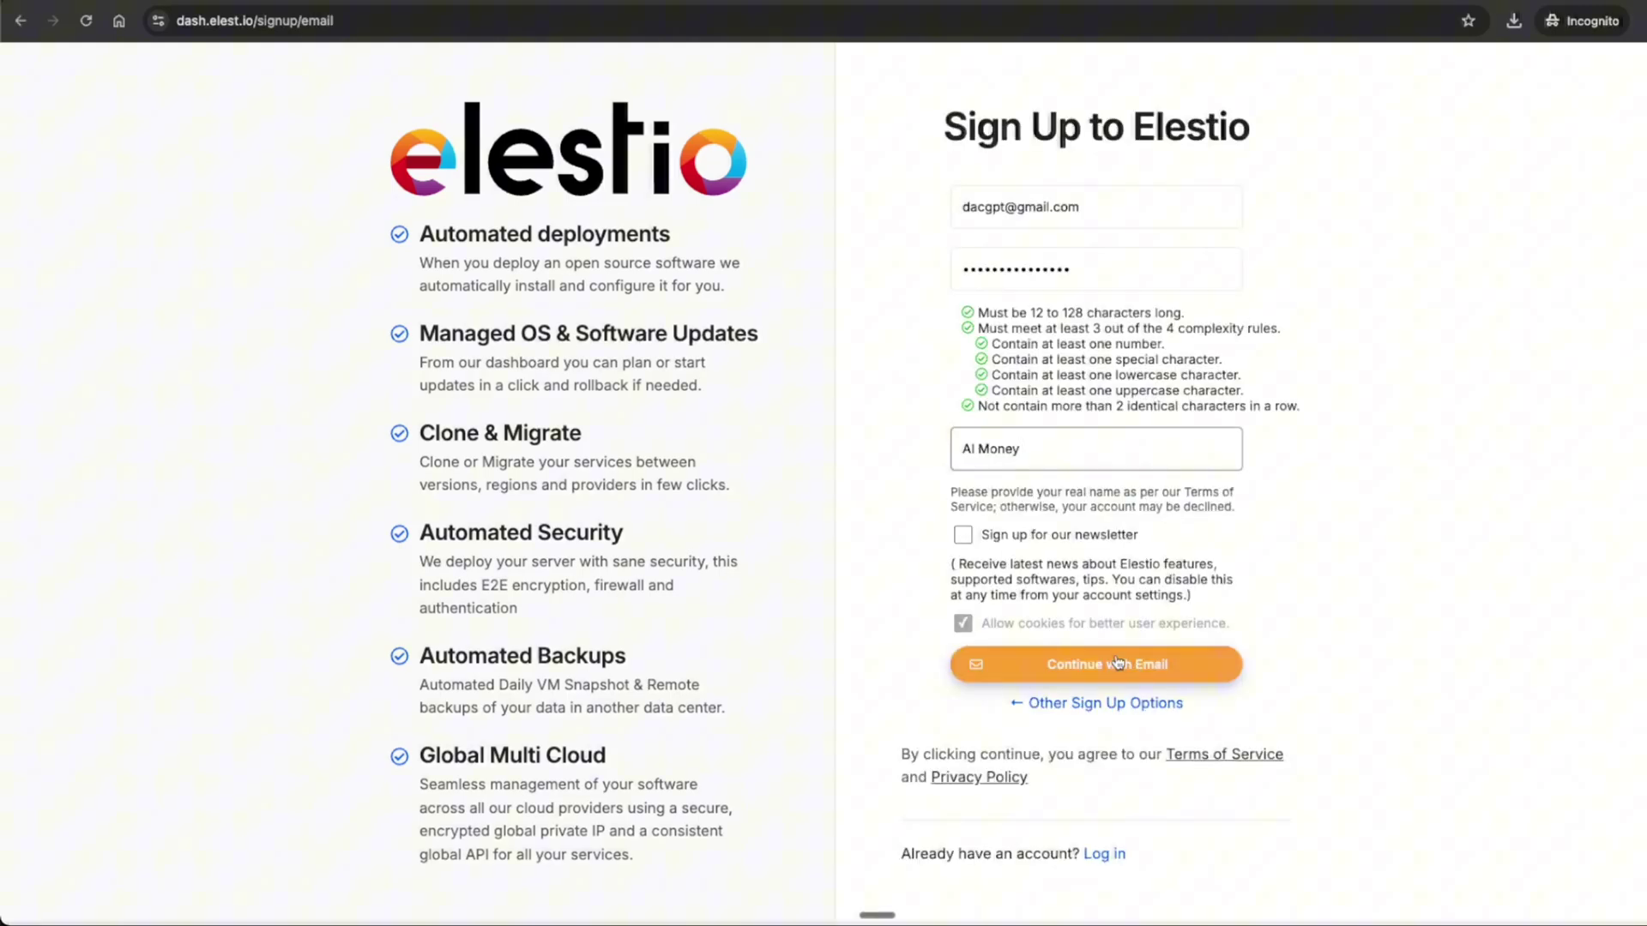
left_click(1123, 665)
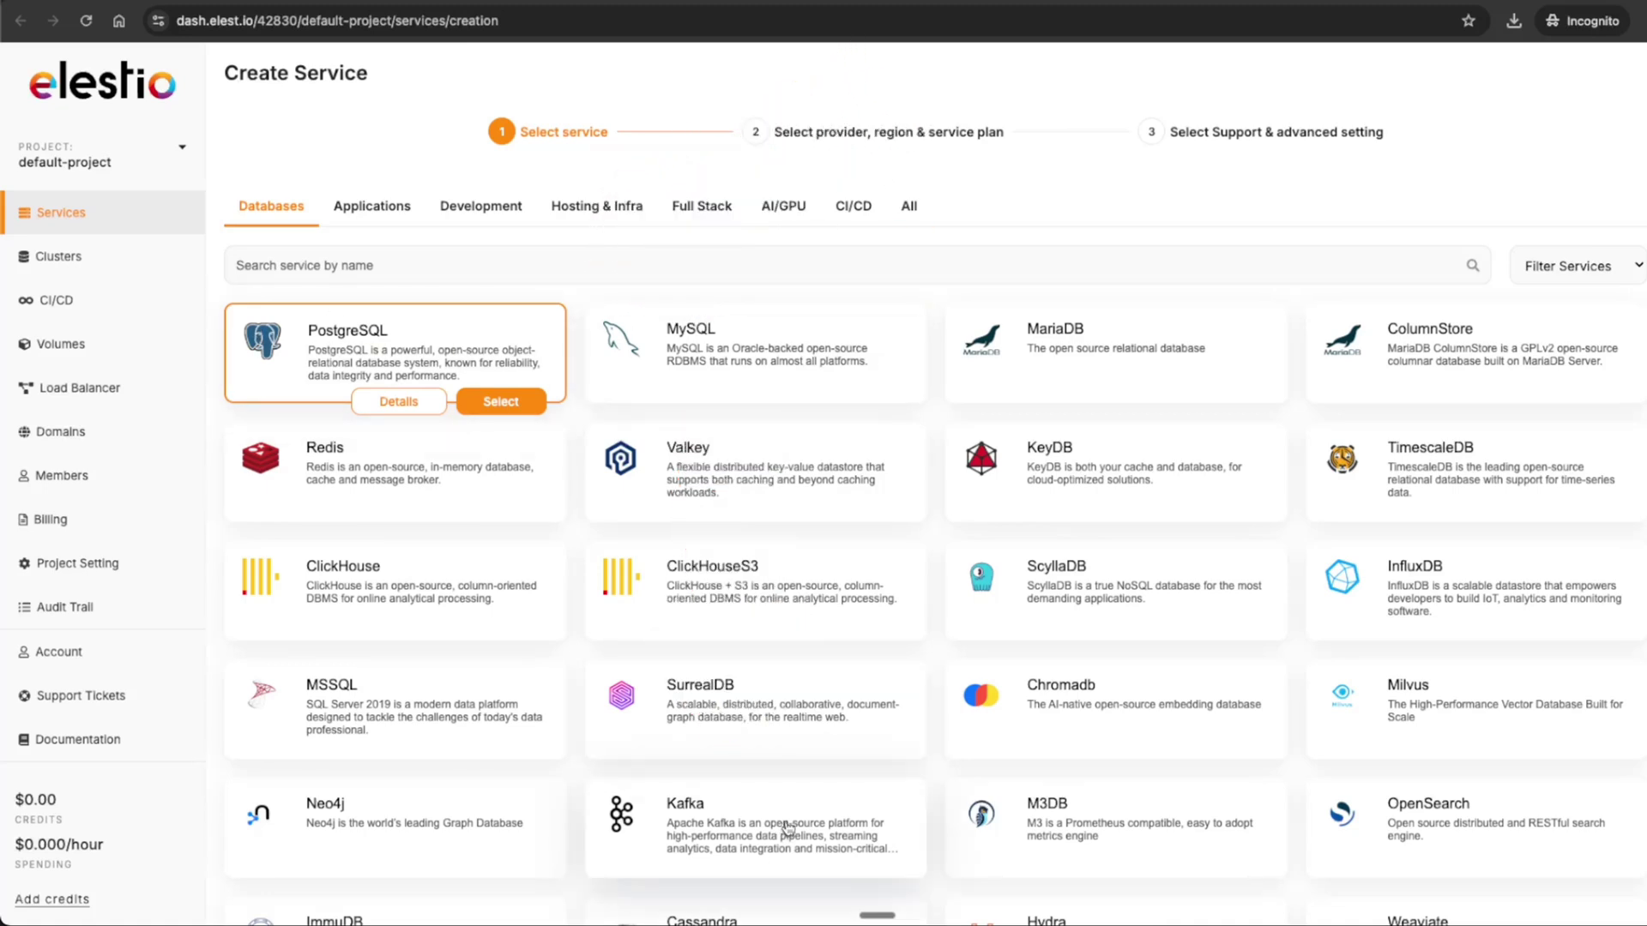
Step: Pick N8N in the Ashburn region on the SMALL-2C-2G-CPX plan, checking the 730-hour cost basis
type("n8n")
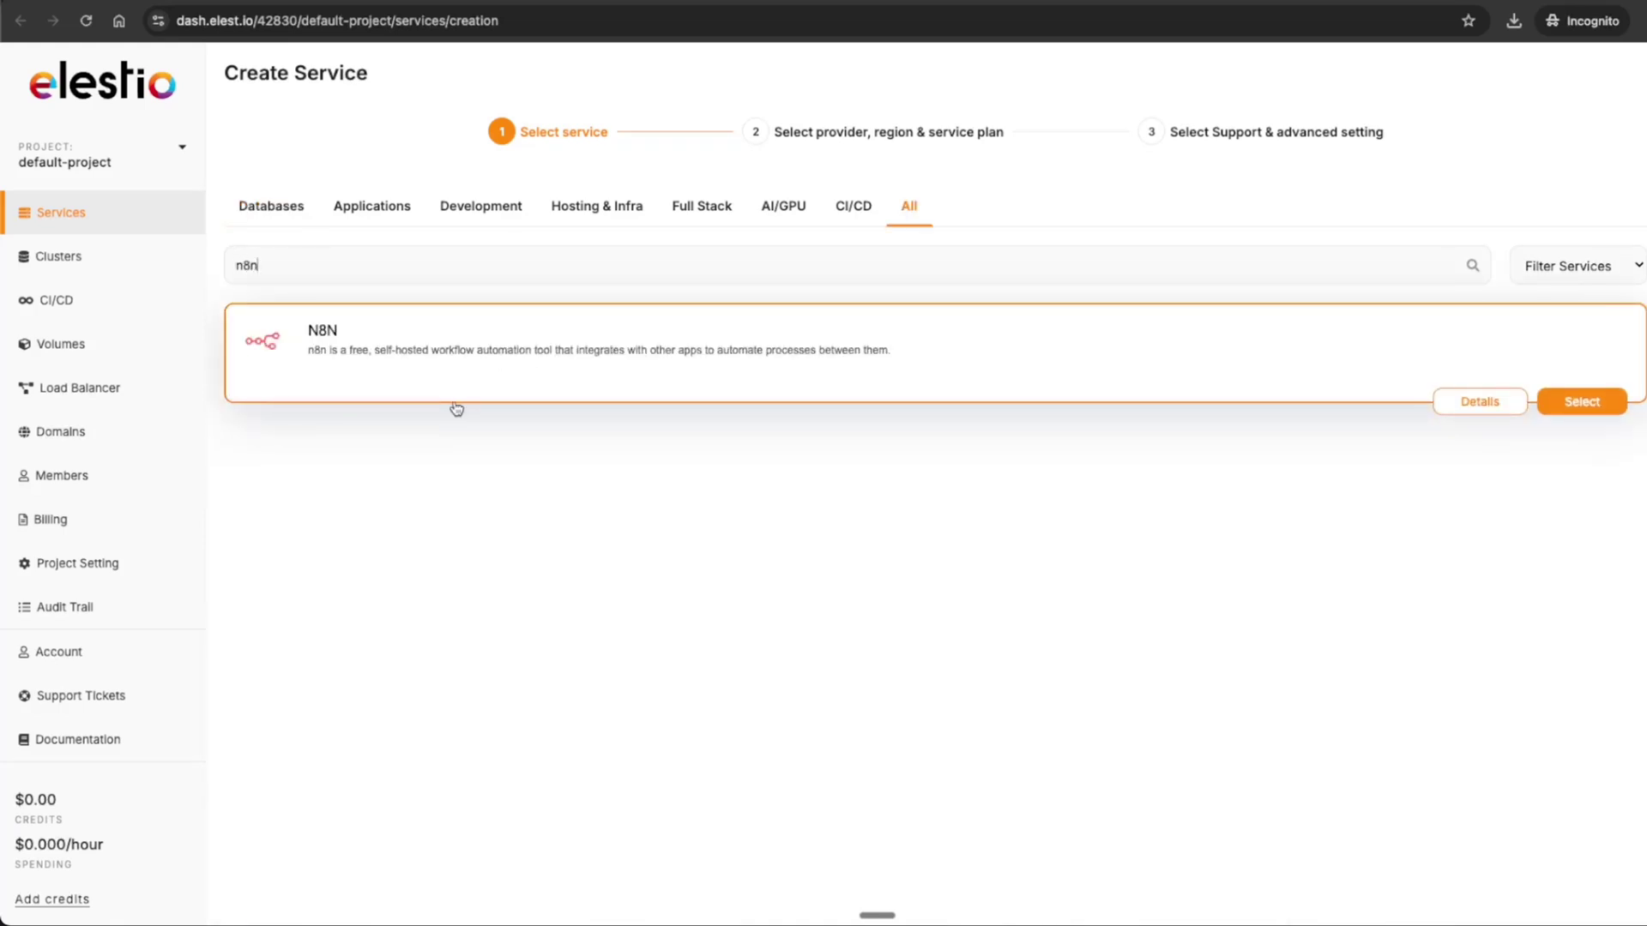
left_click(1587, 401)
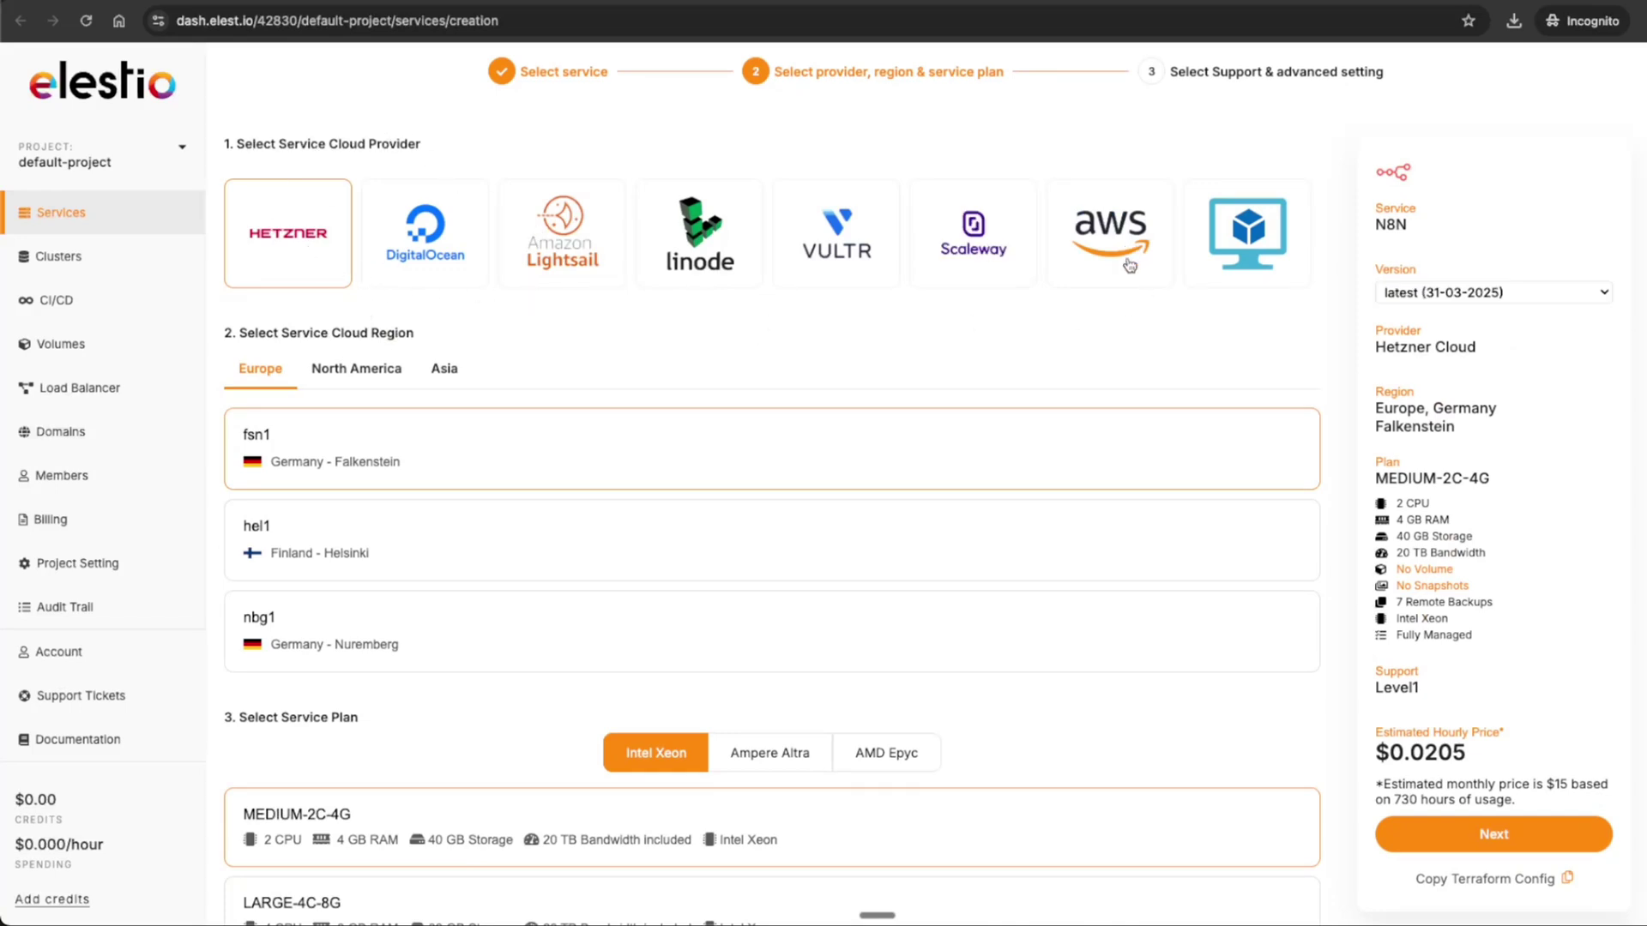
left_click(379, 371)
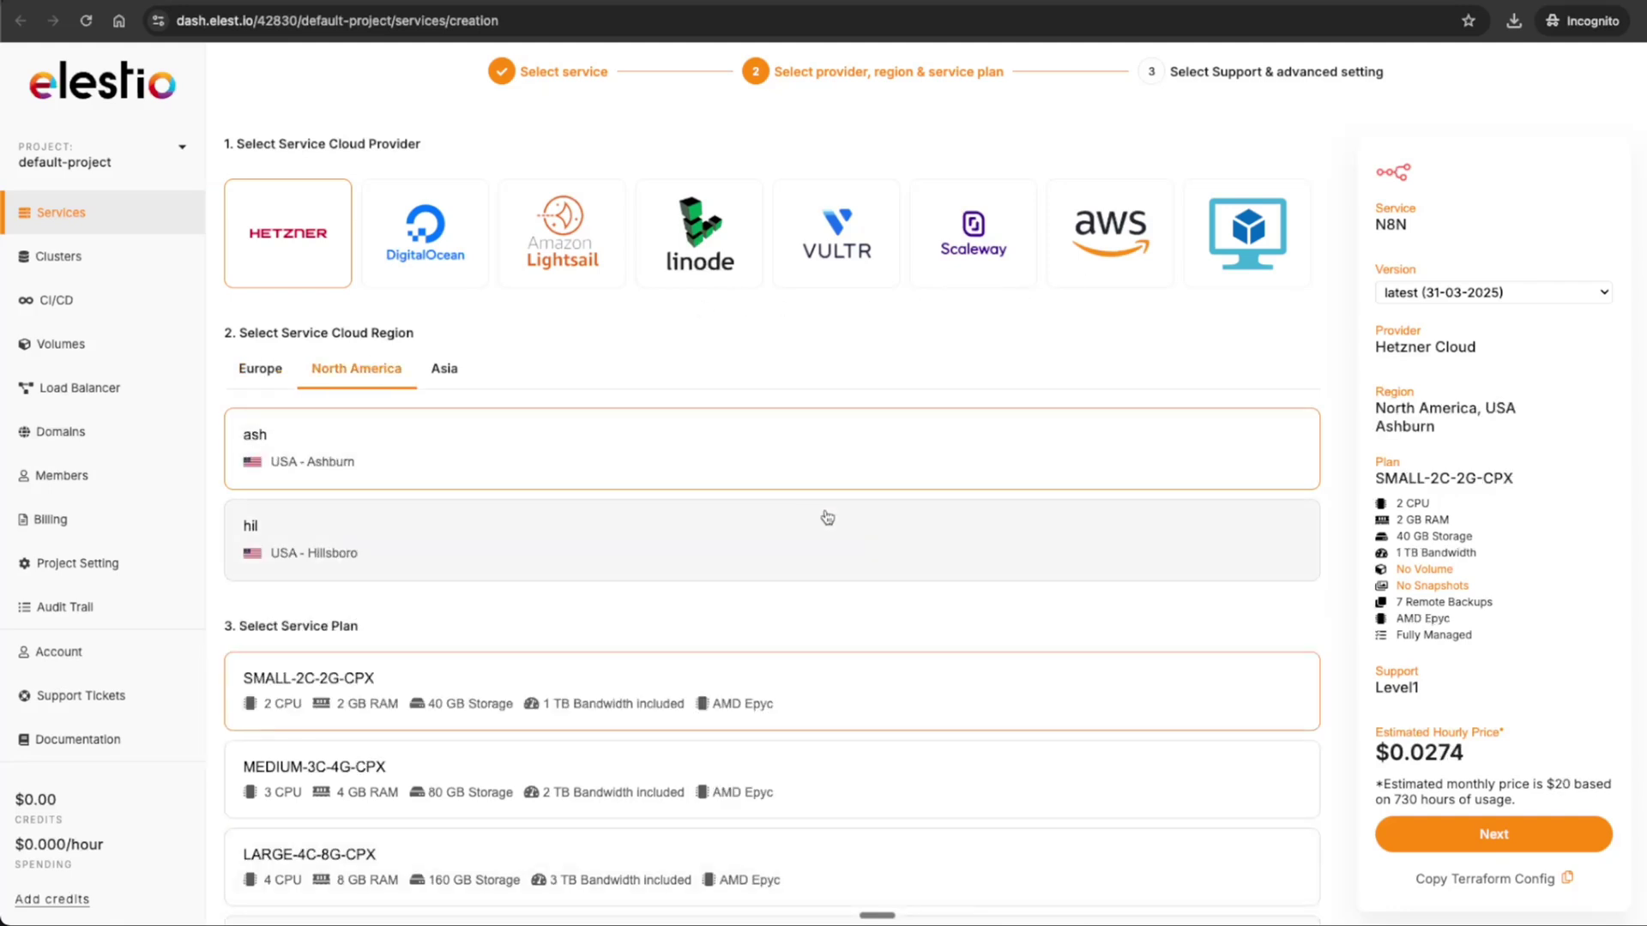
scroll(808, 513, "down", 2)
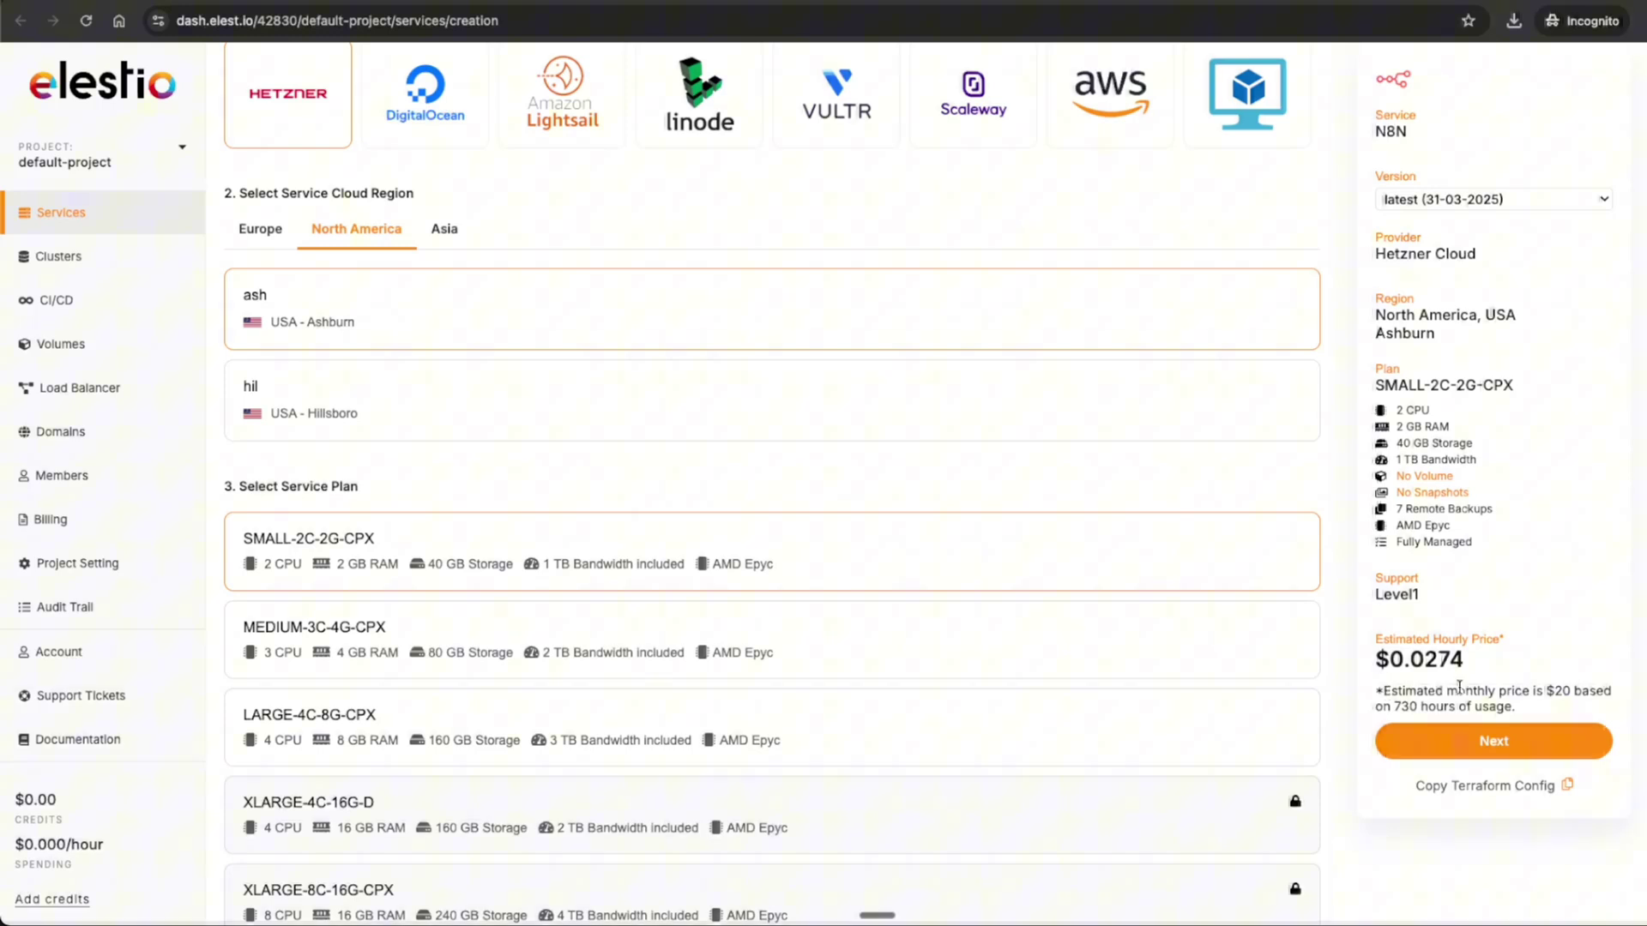
left_click_drag(1449, 707, 1390, 706)
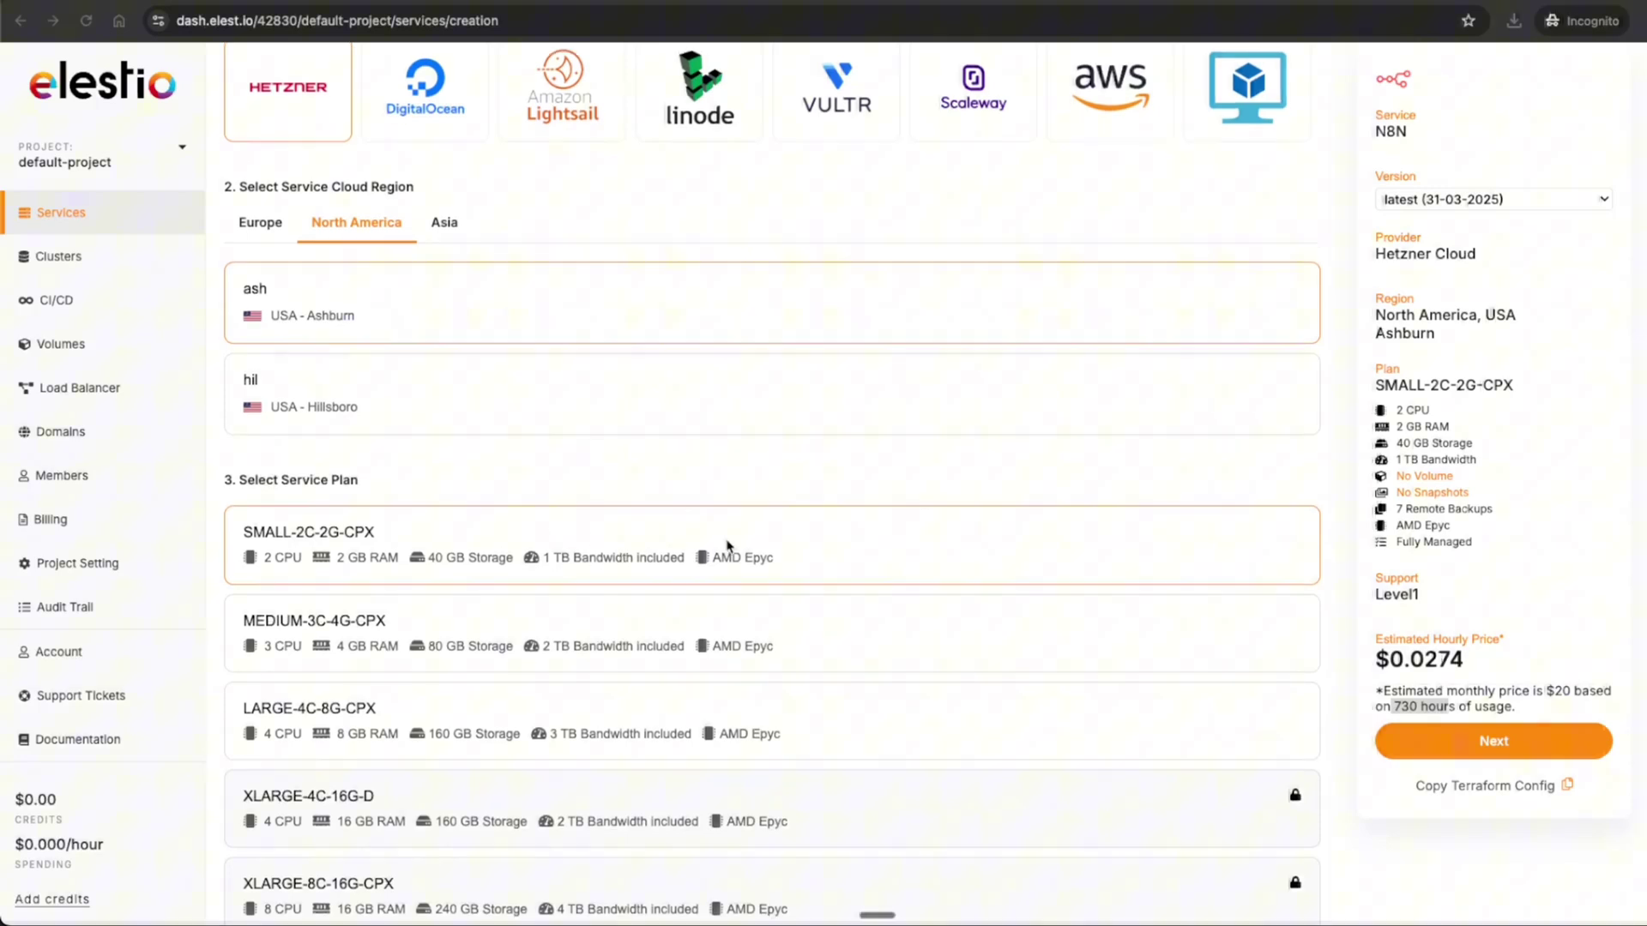
scroll(729, 549, "down", 7)
scroll(1115, 798, "up", 8)
Step: Name the service n8n-ai-money, then add a payment card to verify the account
left_click(1474, 796)
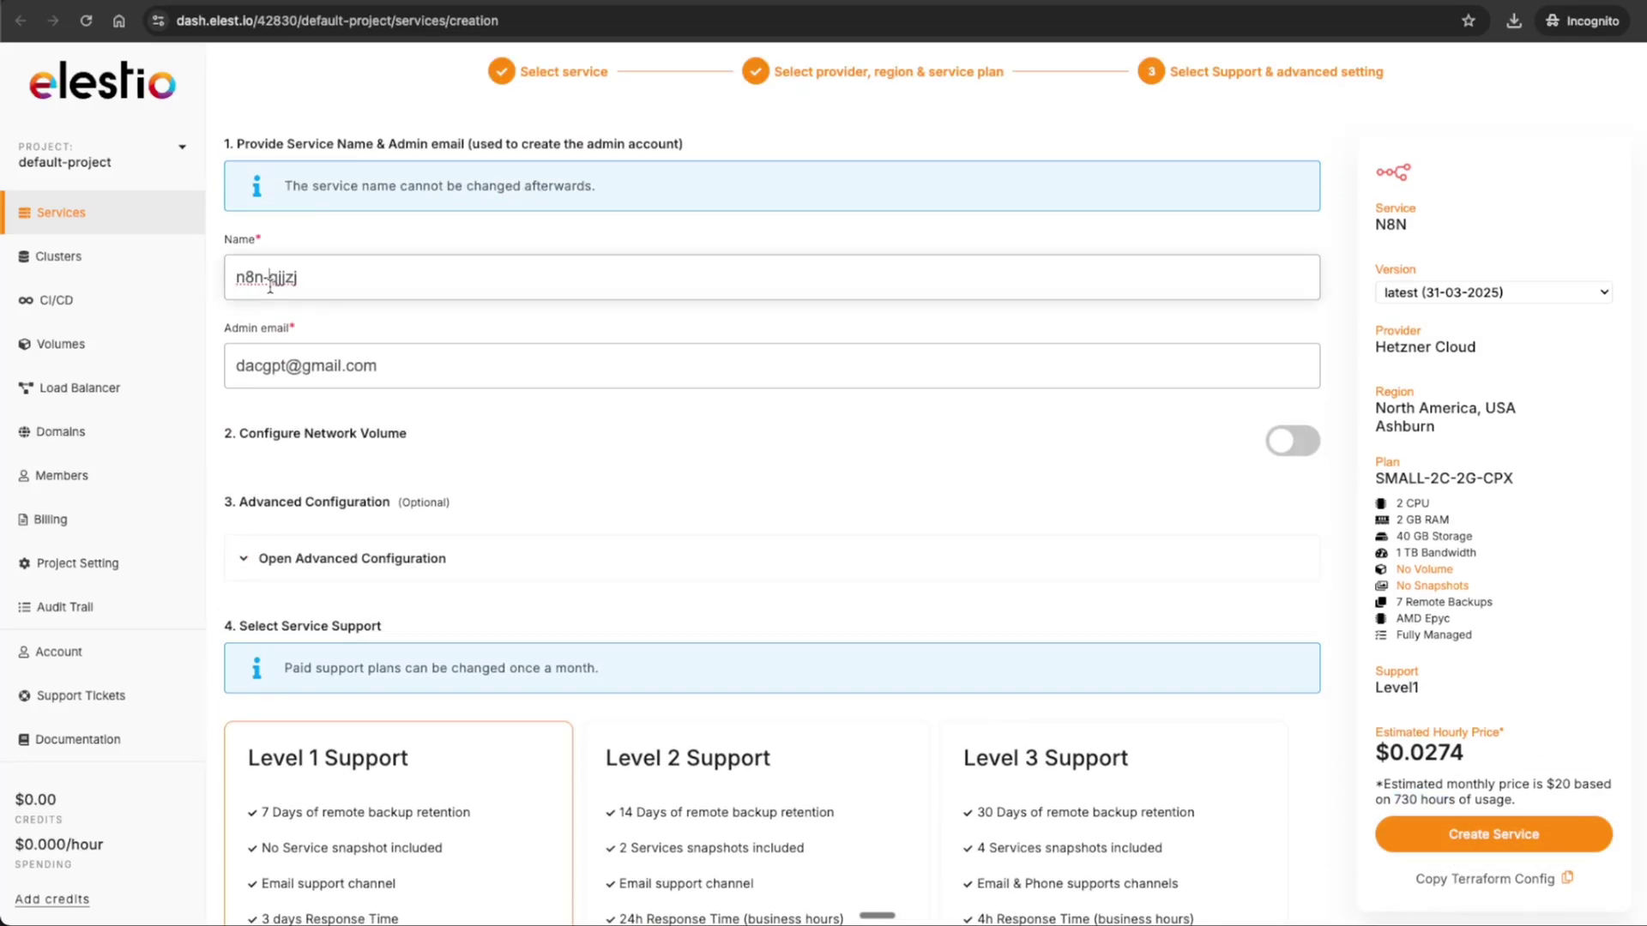
double_click(295, 277)
type("ai-money")
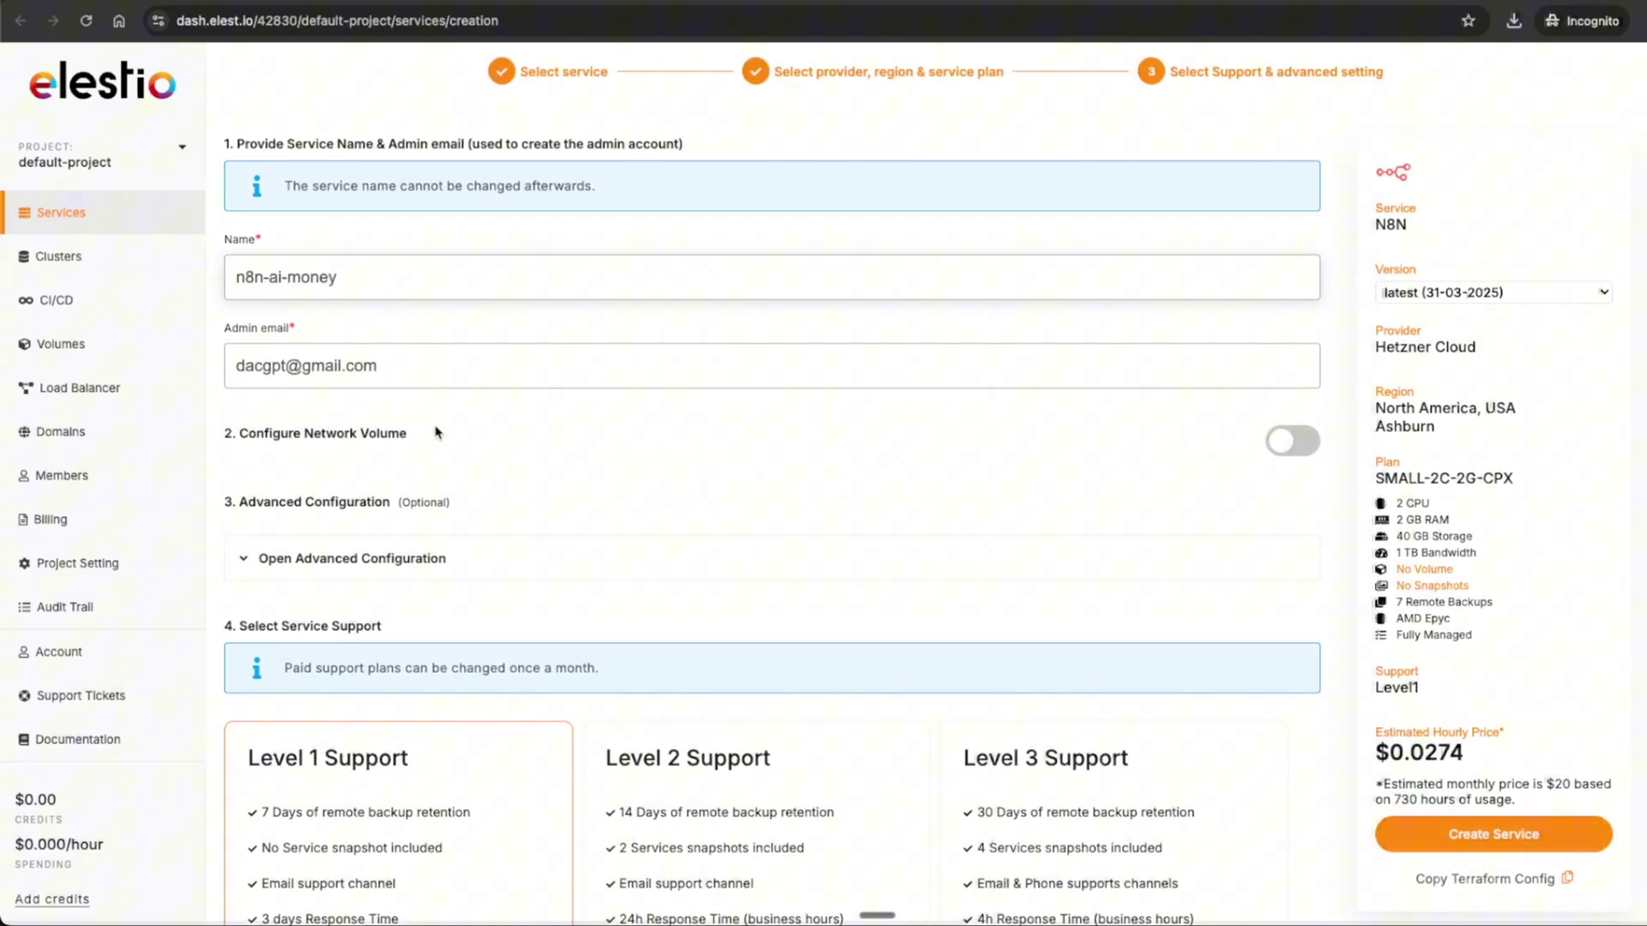
scroll(438, 431, "down", 5)
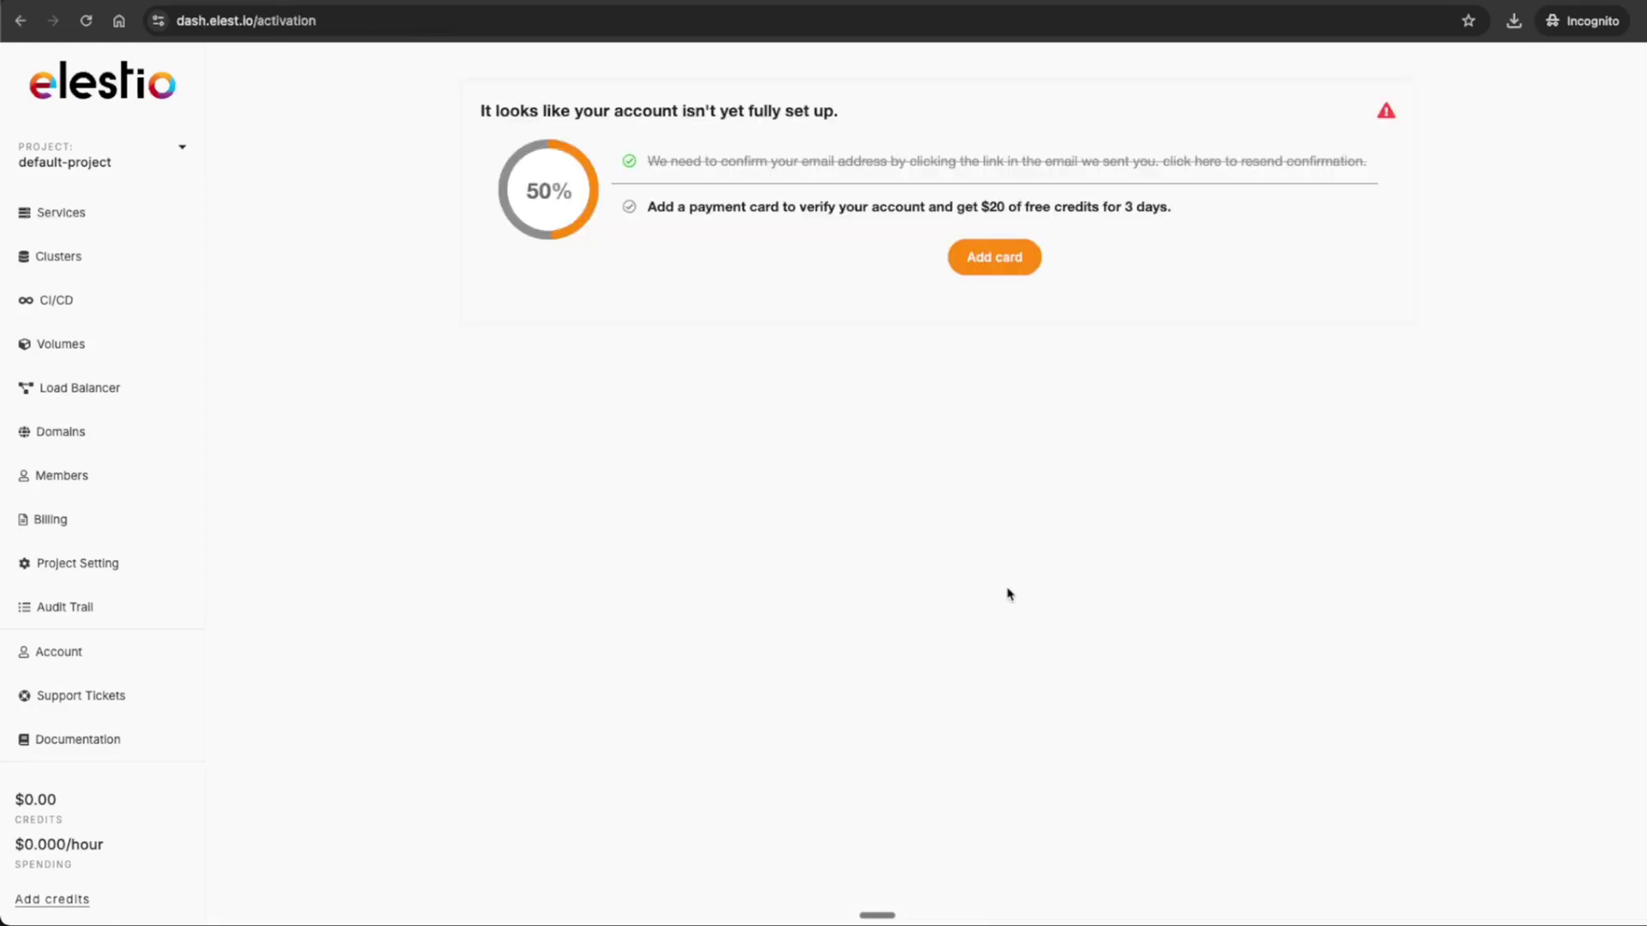
left_click(994, 256)
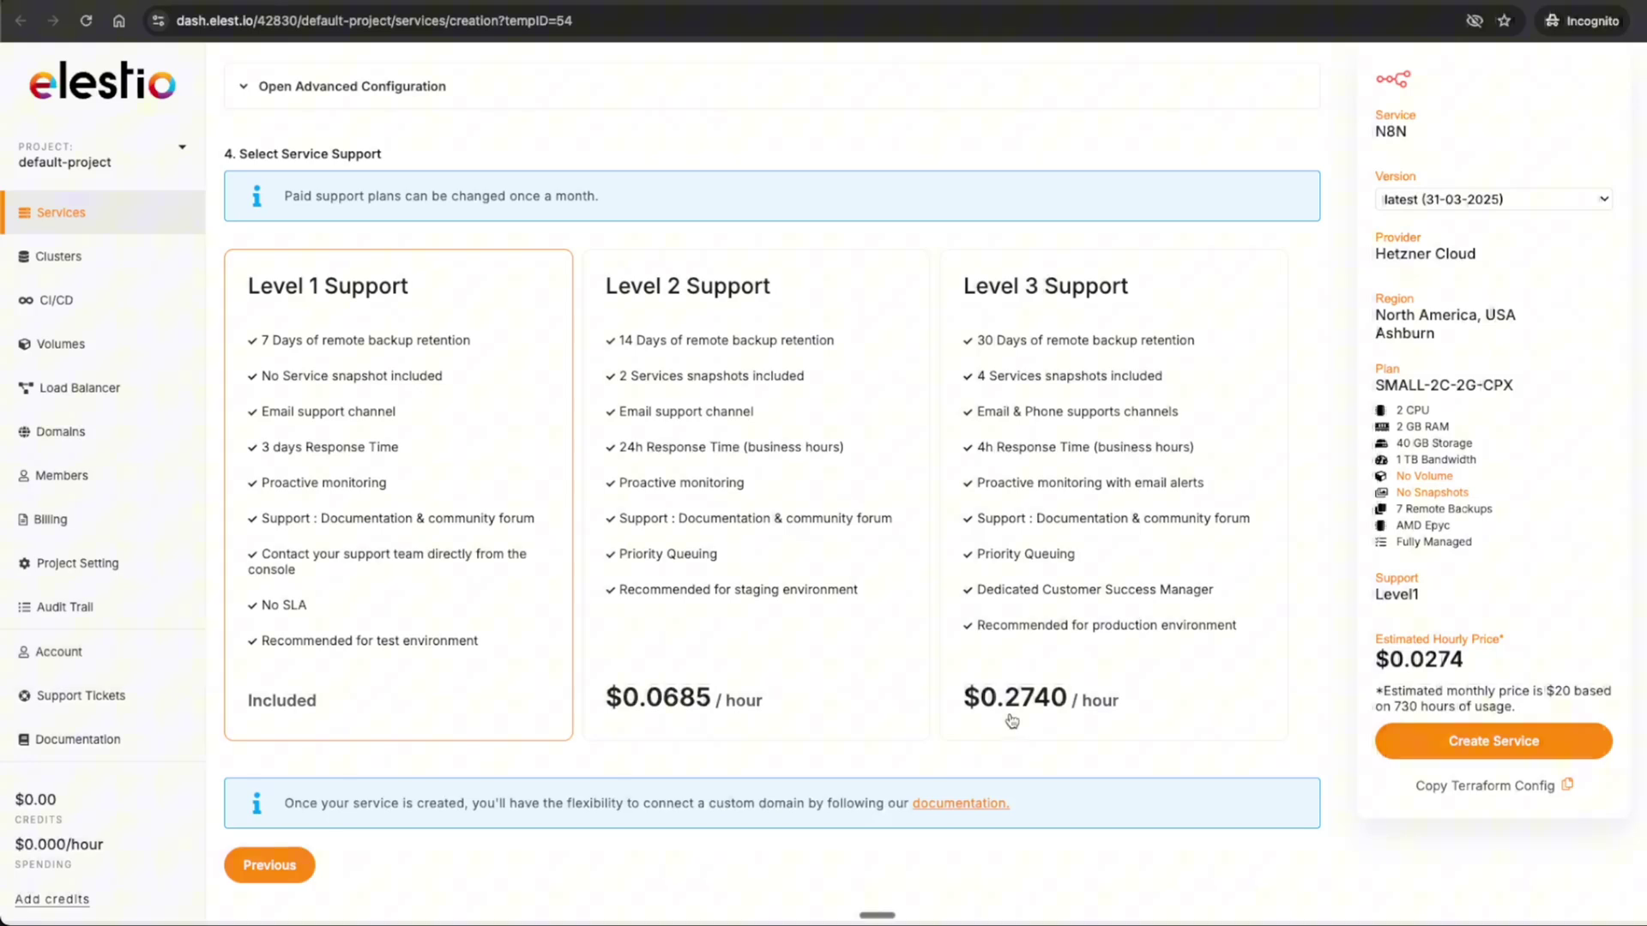
Step: Accept the account terms, create the N8N service, and open the running n8n-lpifn service
left_click(77, 650)
left_click(264, 624)
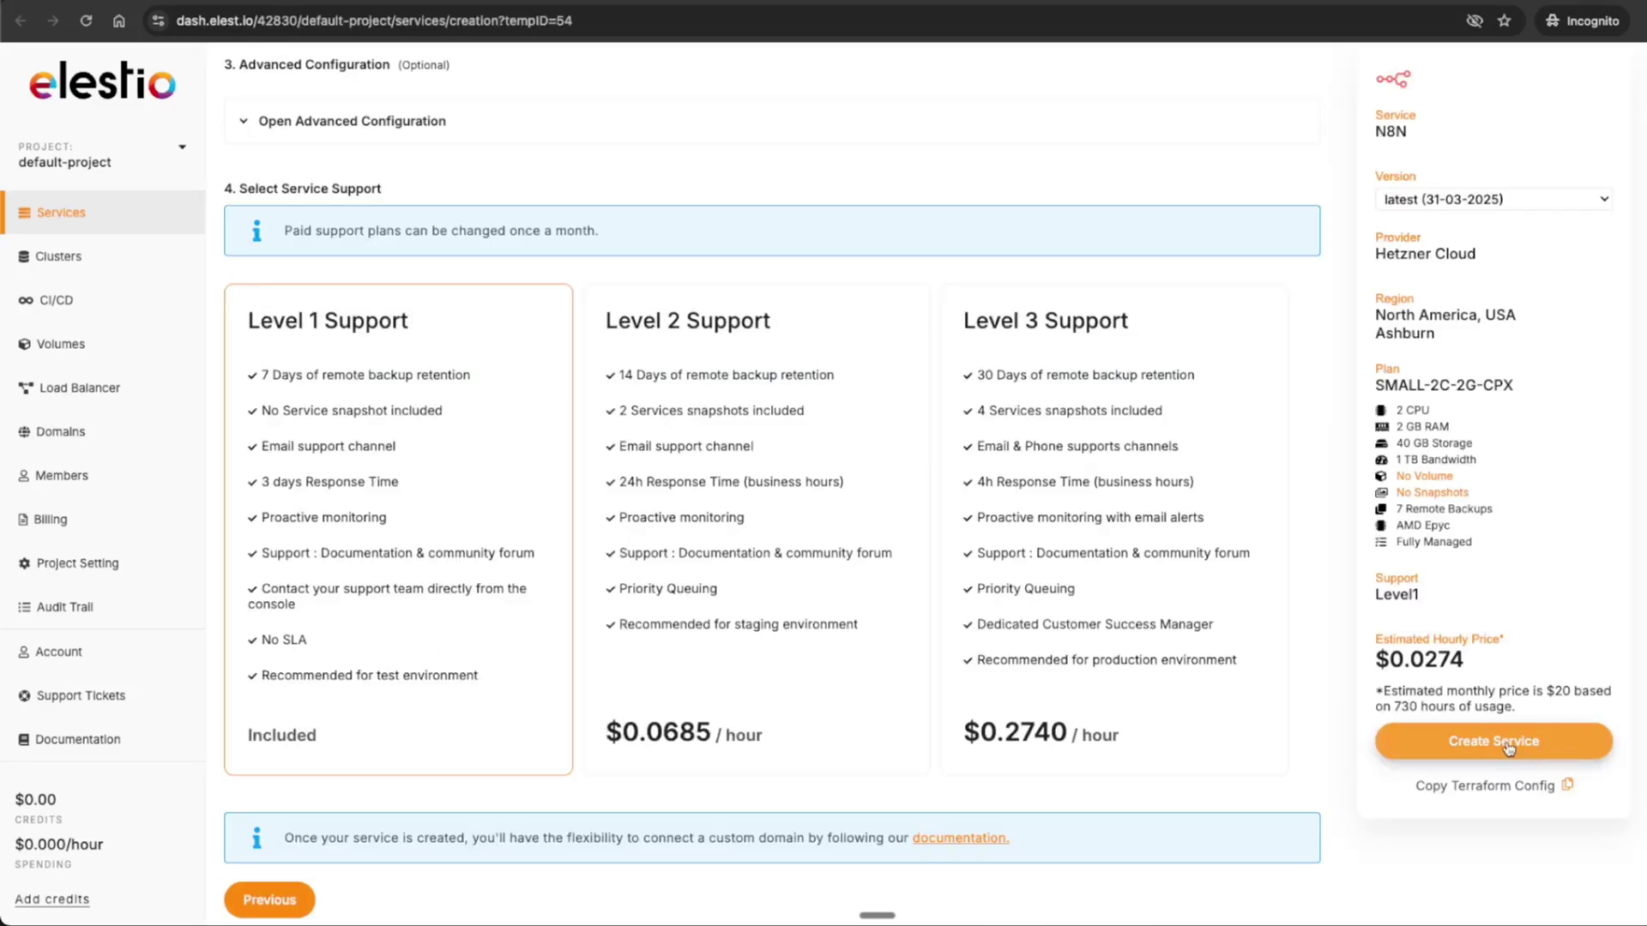
left_click(1507, 748)
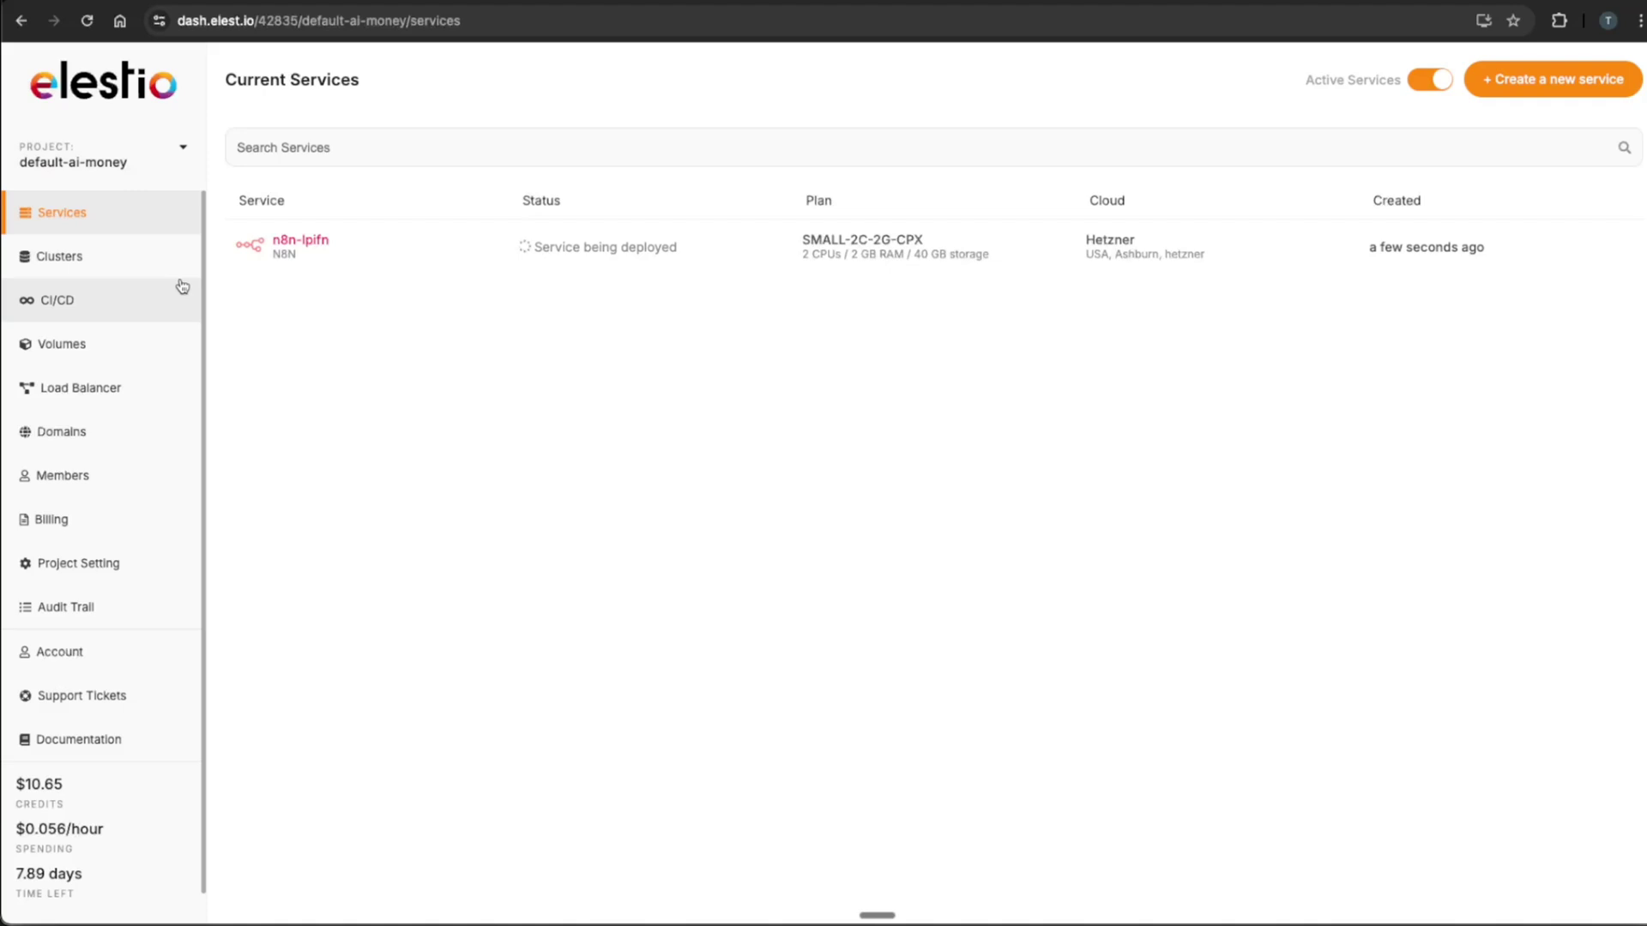
left_click(305, 246)
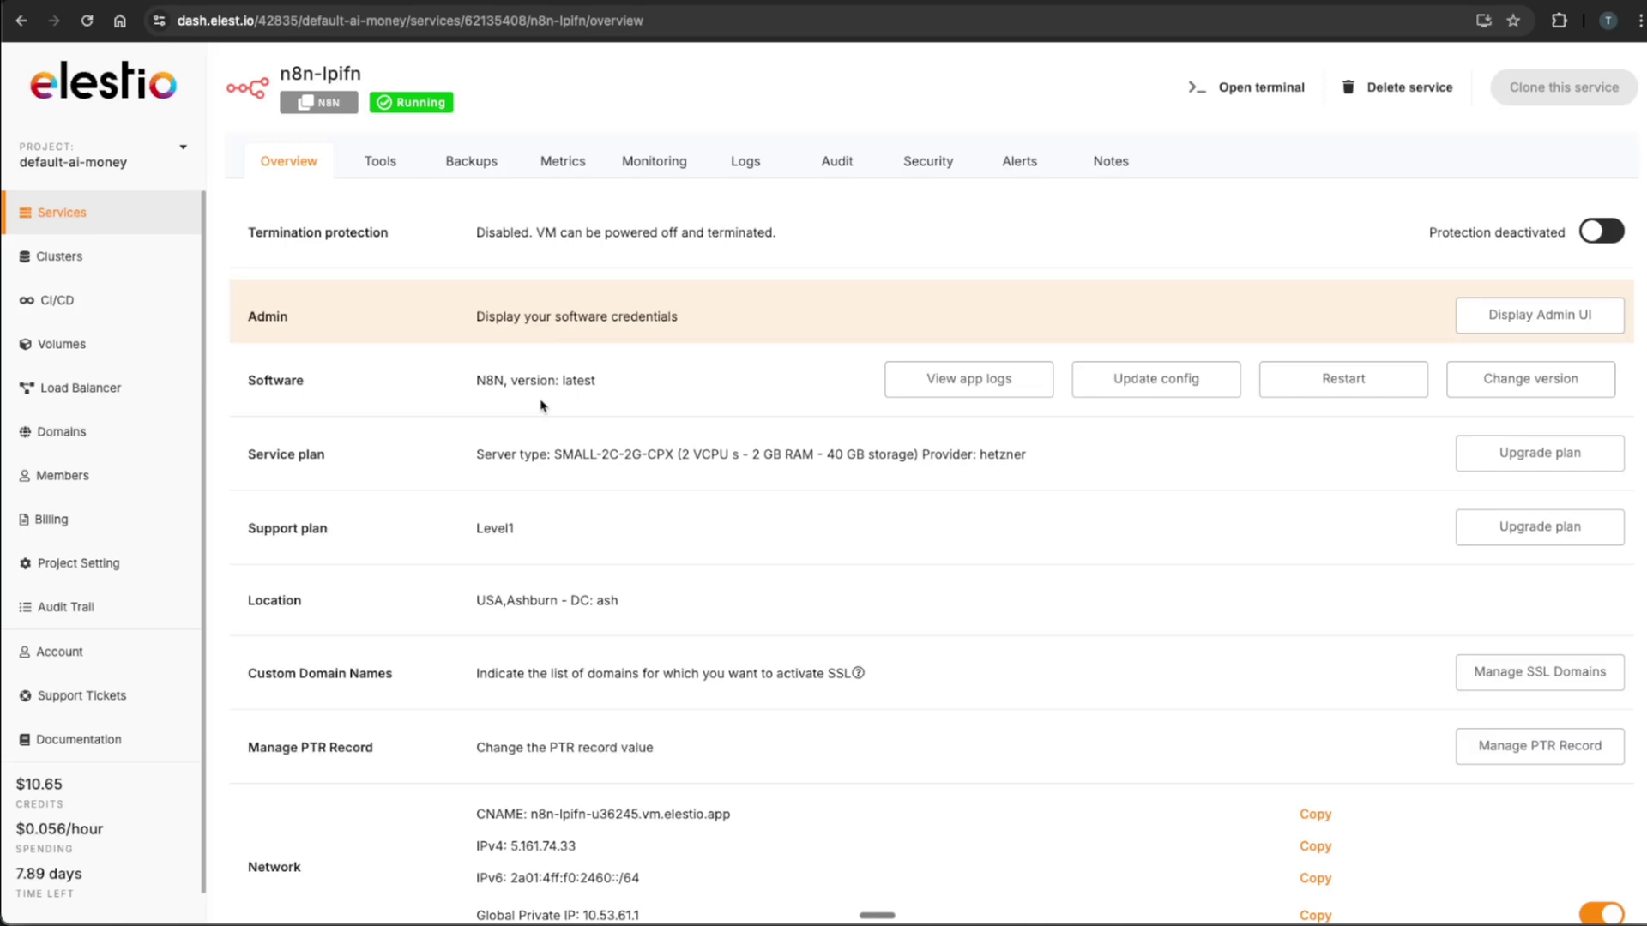
Step: Load the CNAME n8n-lpifn-u36245.vm.elestio.app in a new tab to reach n8n's owner setup
scroll(540, 404, "down", 1)
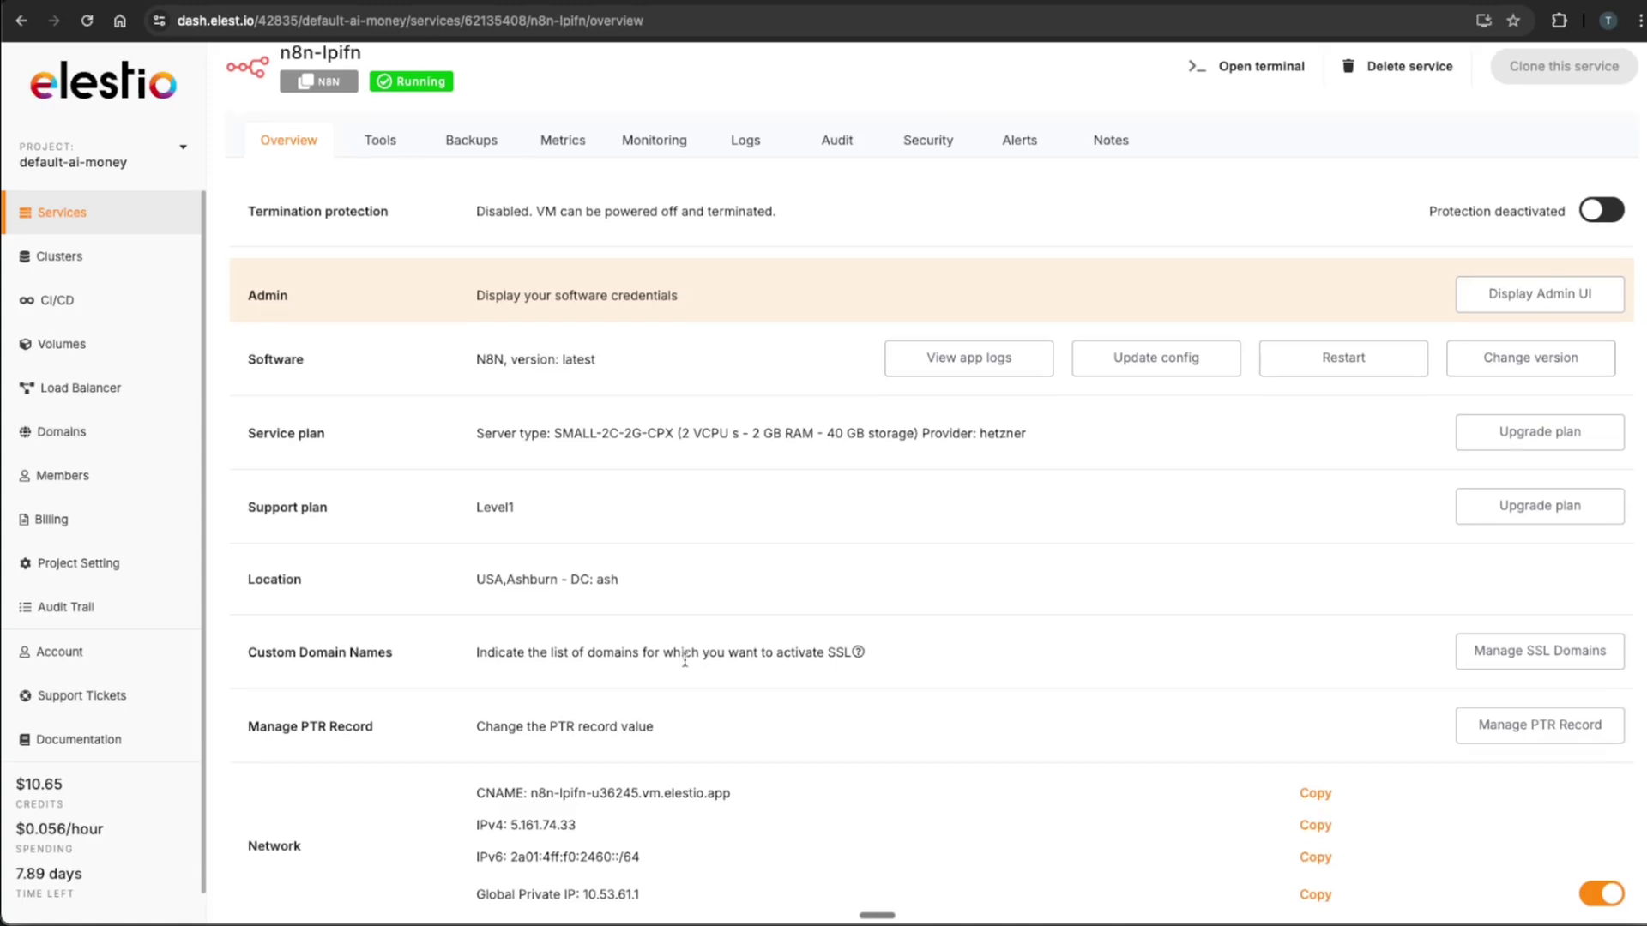
scroll(772, 601, "down", 3)
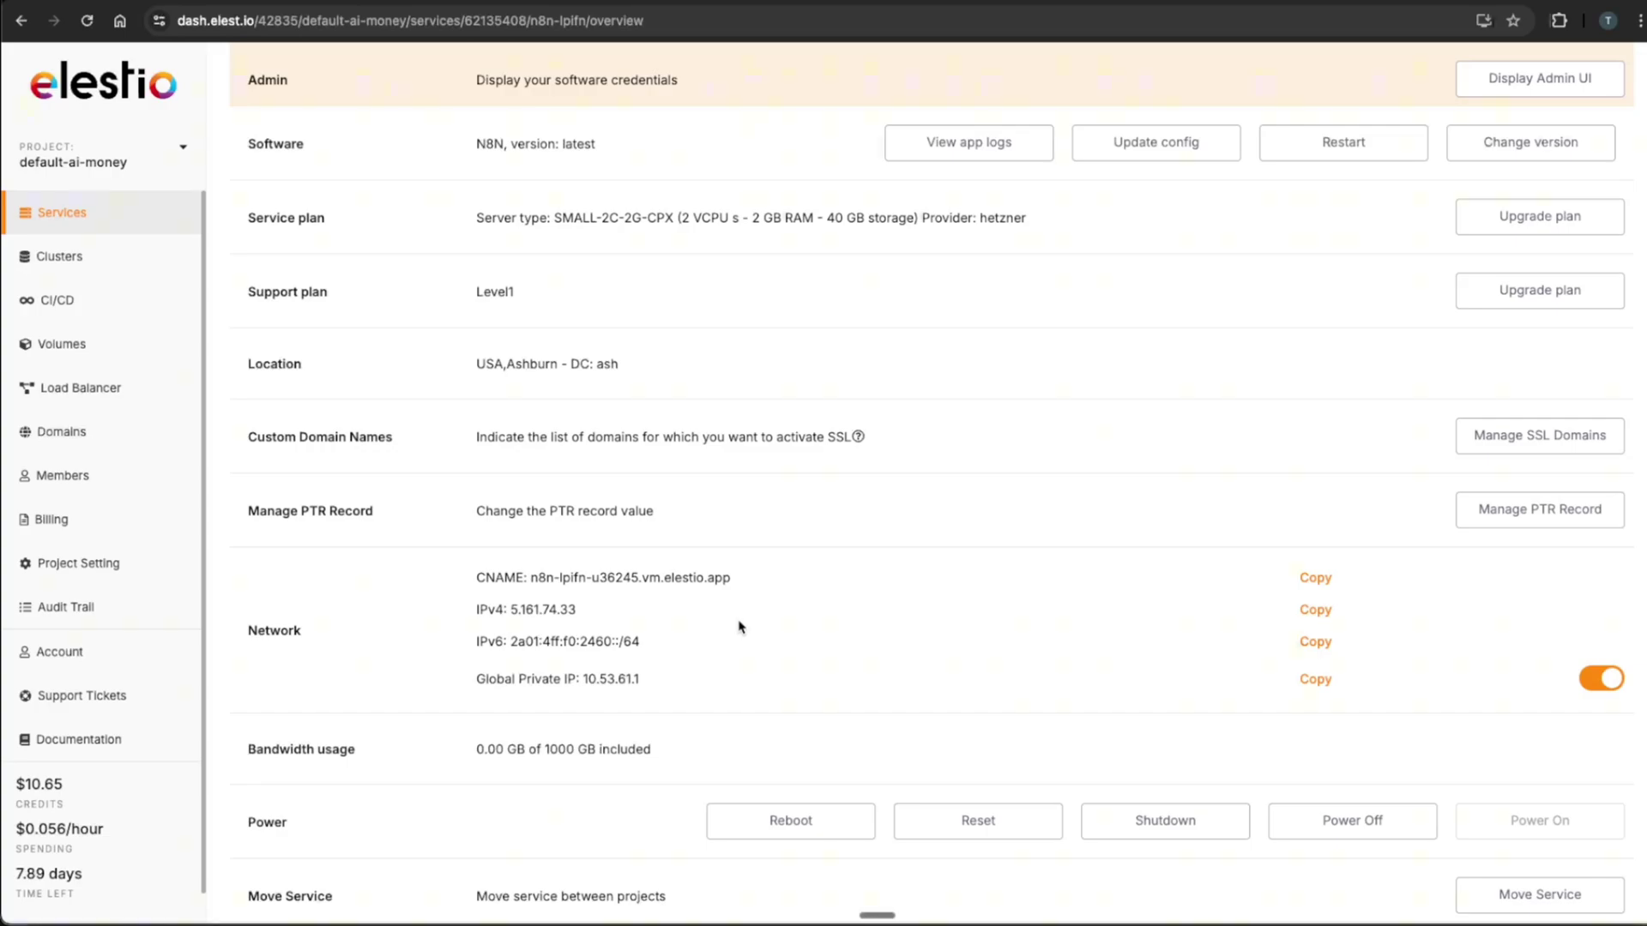
key("ctrl+t")
type("n8n-lpifn-u36245.vm.elestio.app")
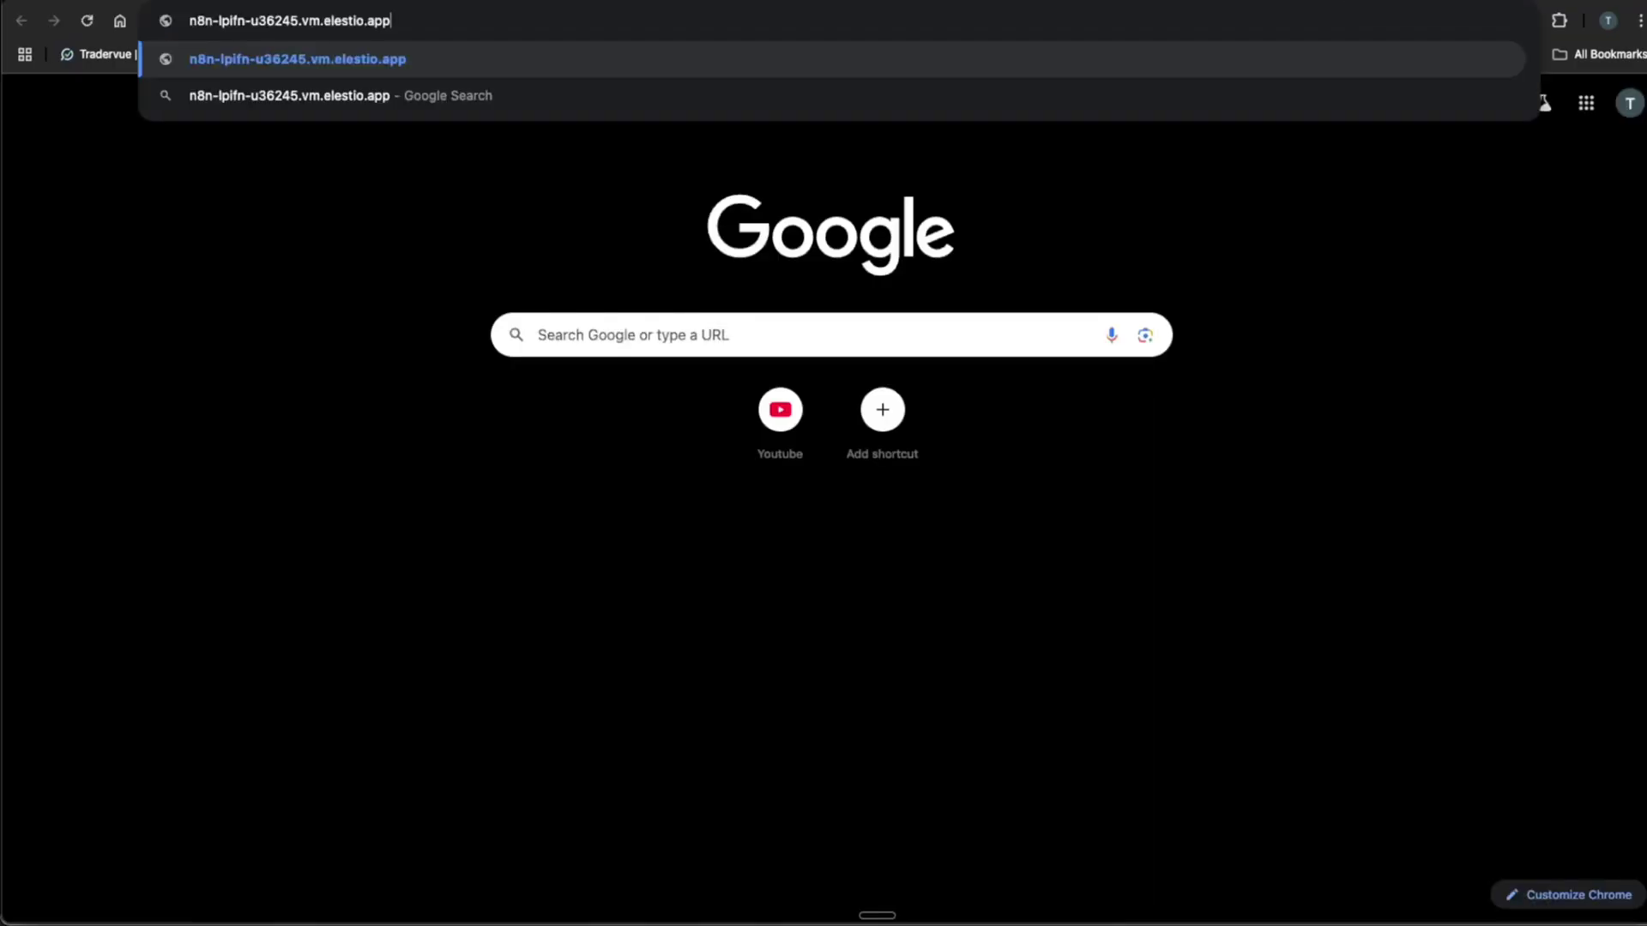
key("Return")
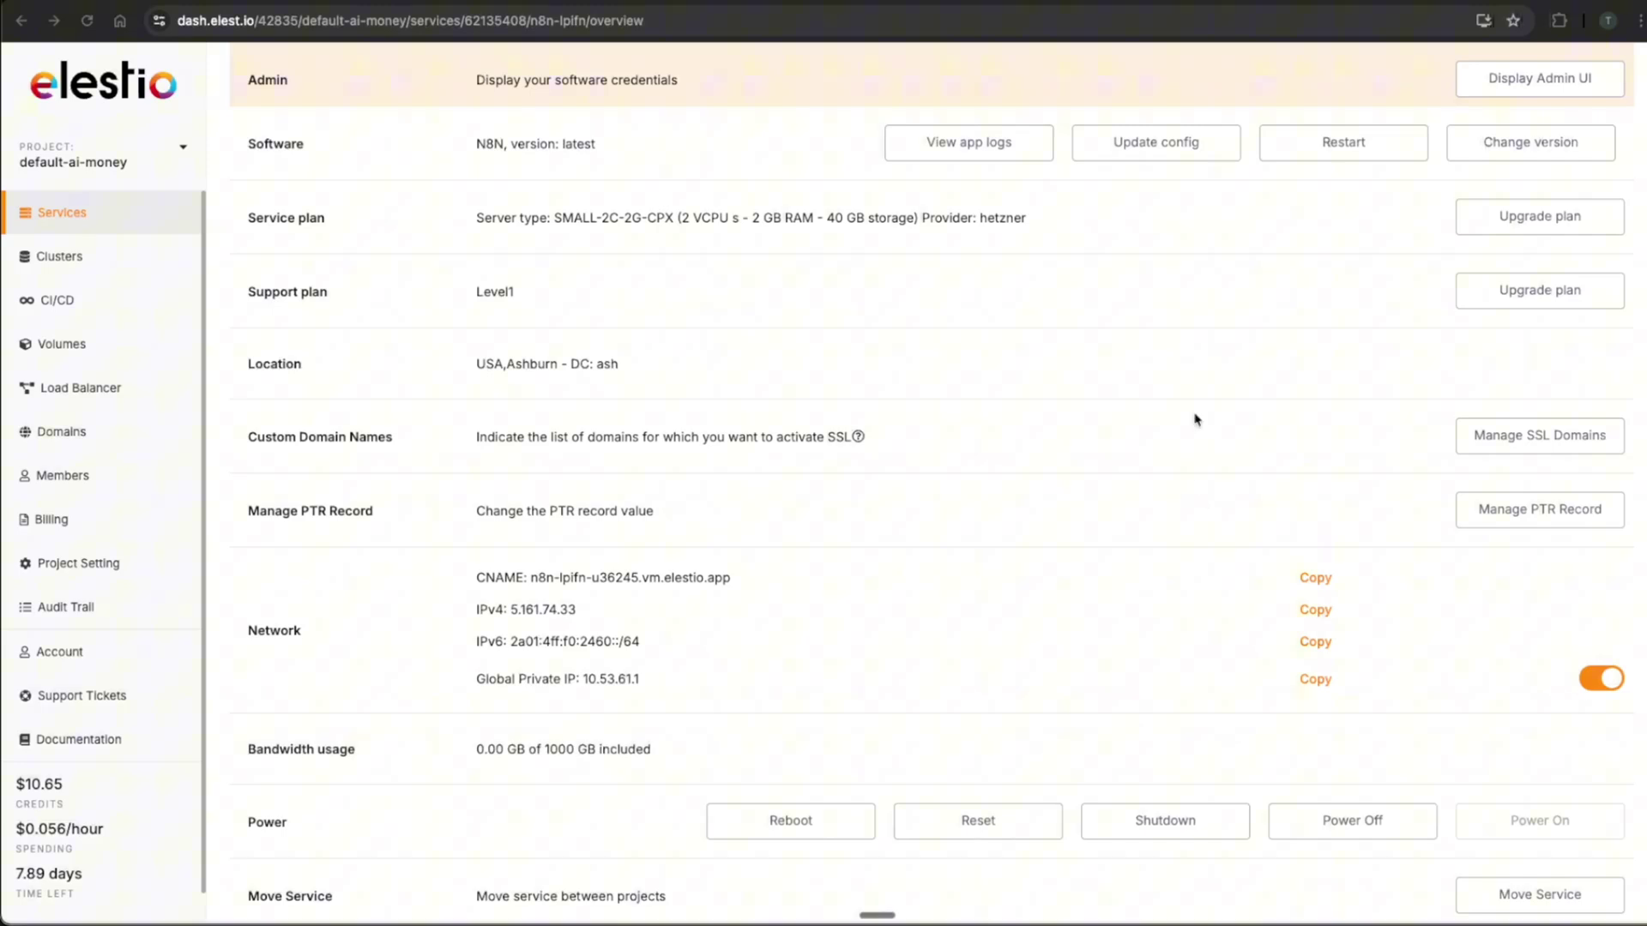
Step: Insert N8N_COMMUNITY_PACKAGES_ALLOW_TOOL_USAGE: "true" below N8N_PAYLOAD_SIZE_MAX in Docker Compose and Update & Restart
left_click(1155, 161)
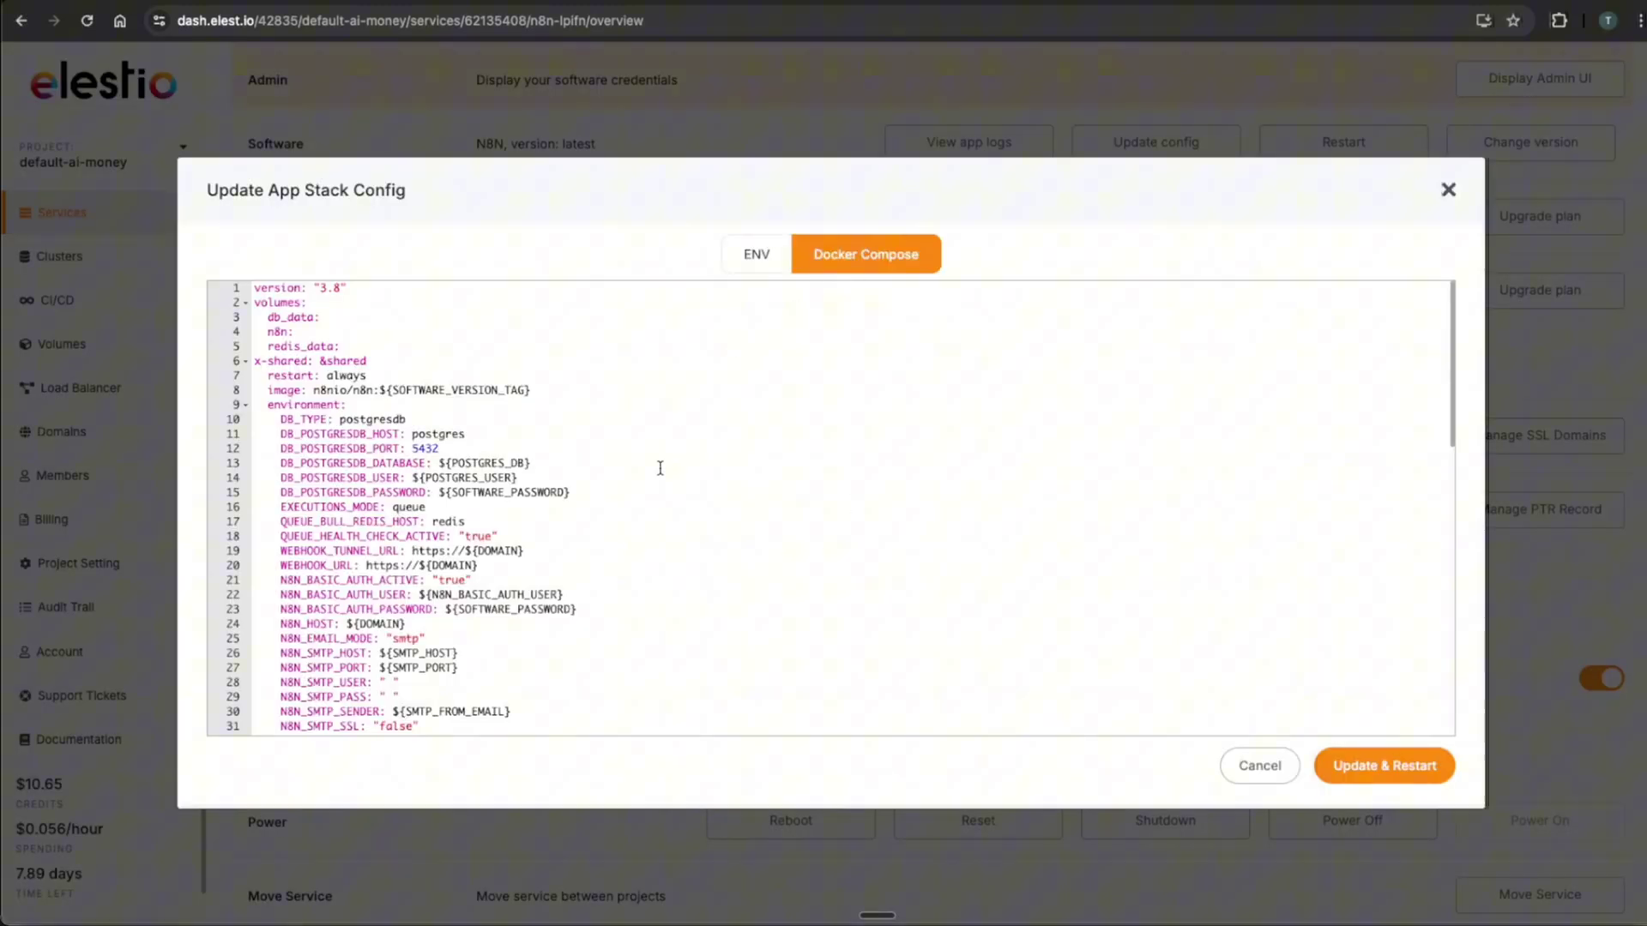
scroll(662, 467, "down", 5)
left_click(440, 542)
scroll(434, 576, "up", 1)
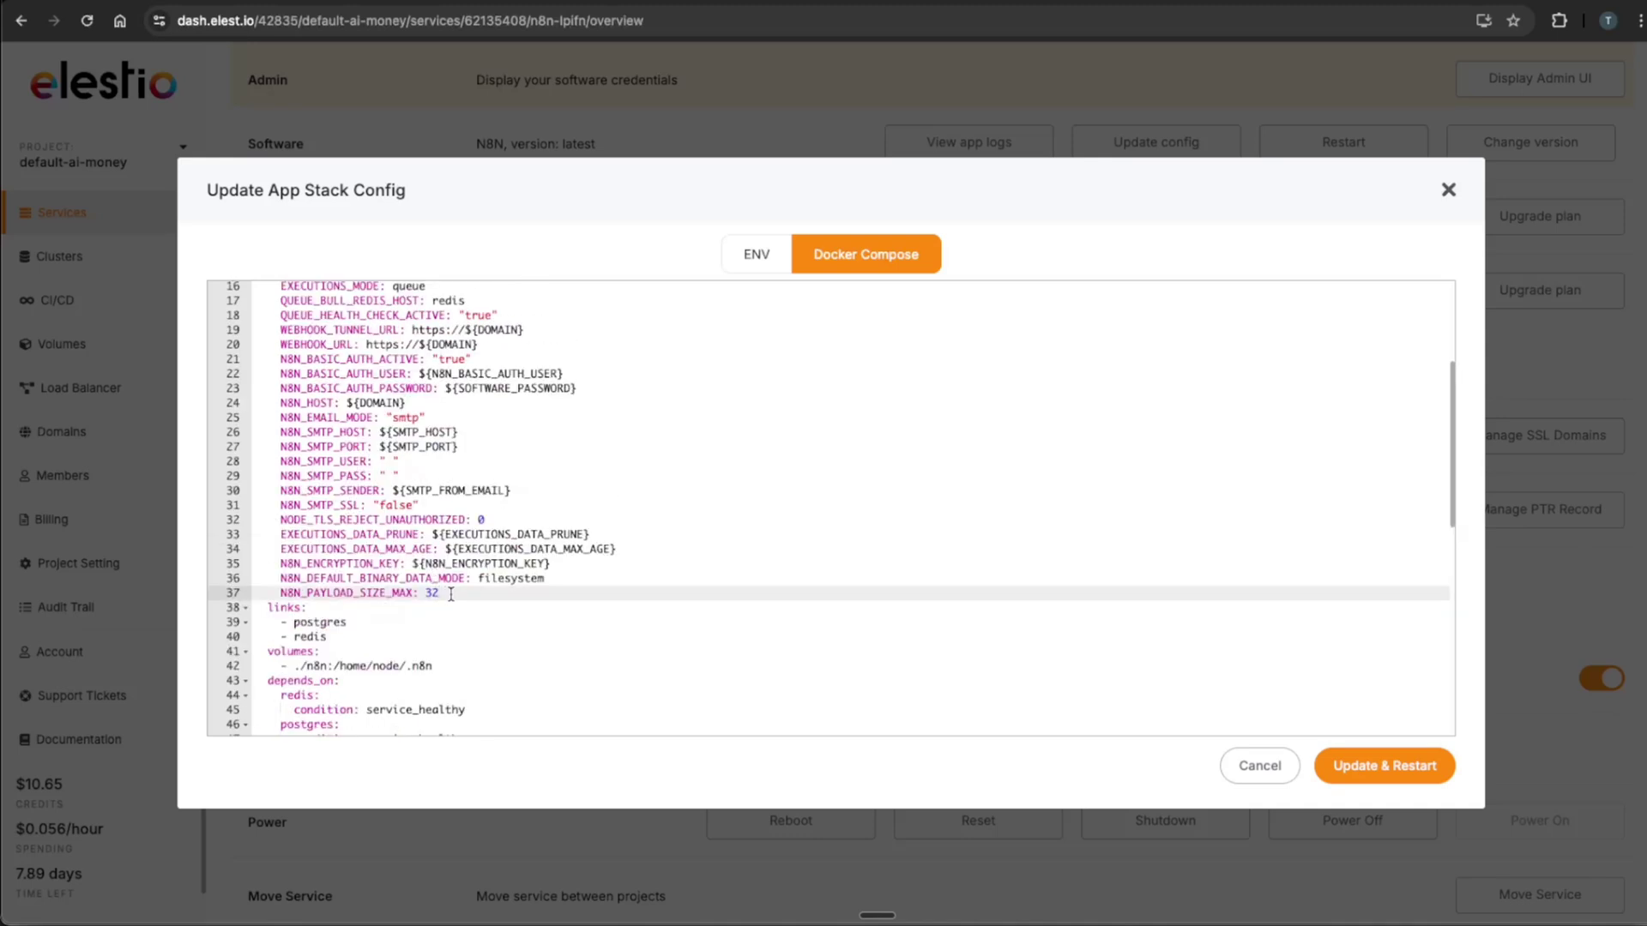
key("Return")
type("N8N_COMMUNITY_PACKAGES_ALLOW_TOOL_USAGE: \"true\"")
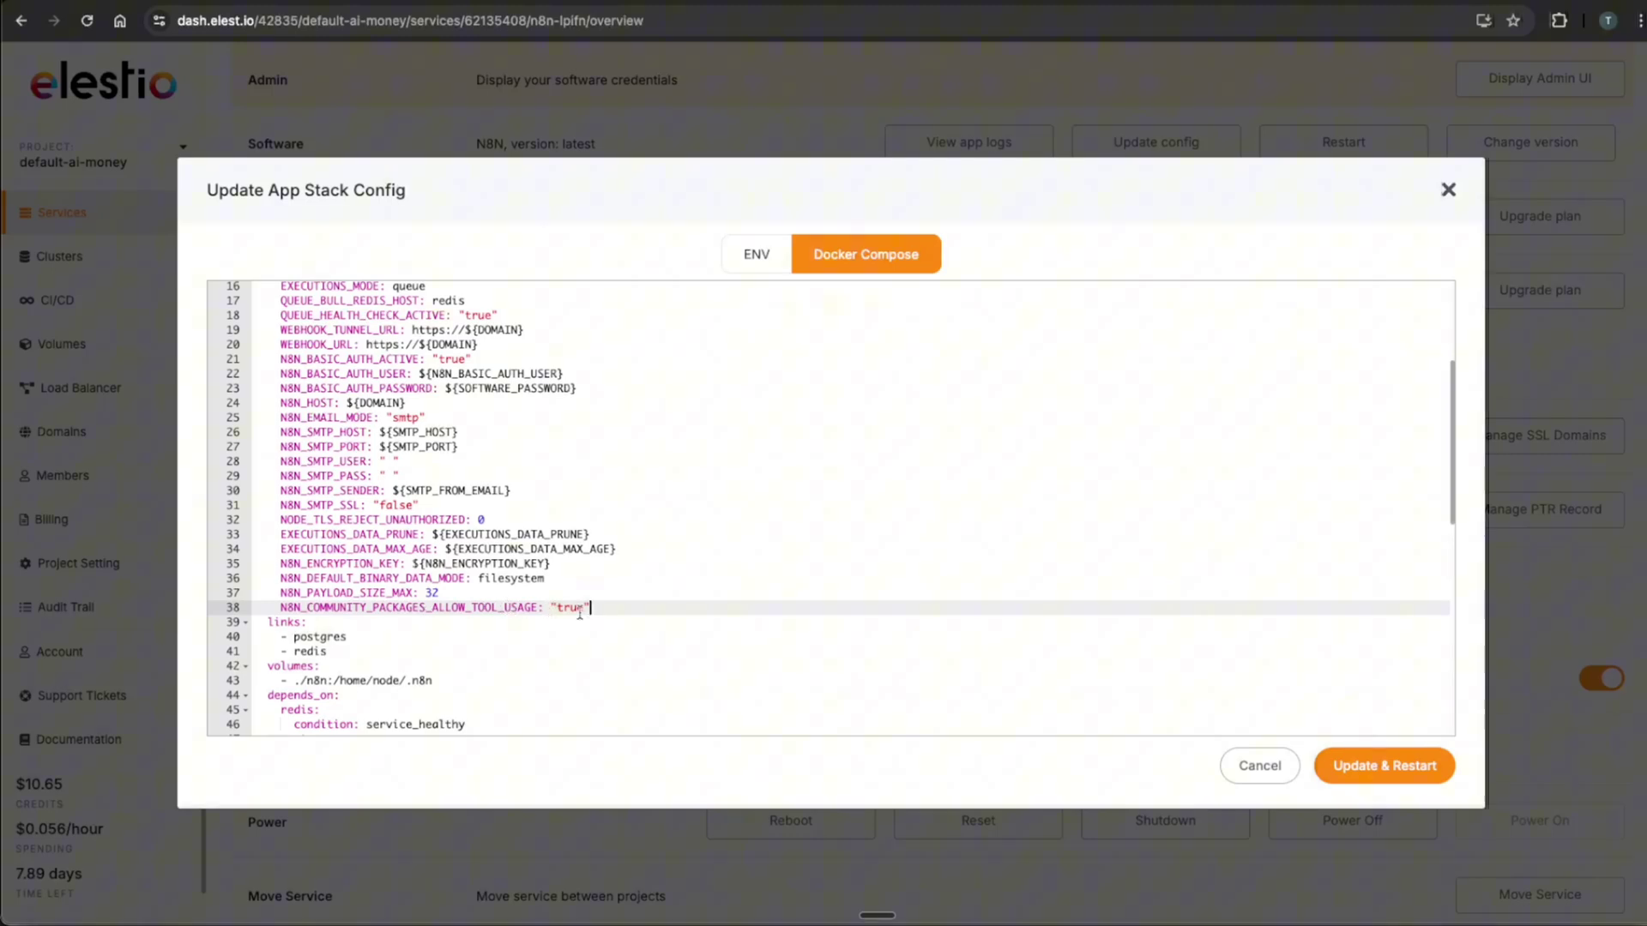
left_click(1328, 782)
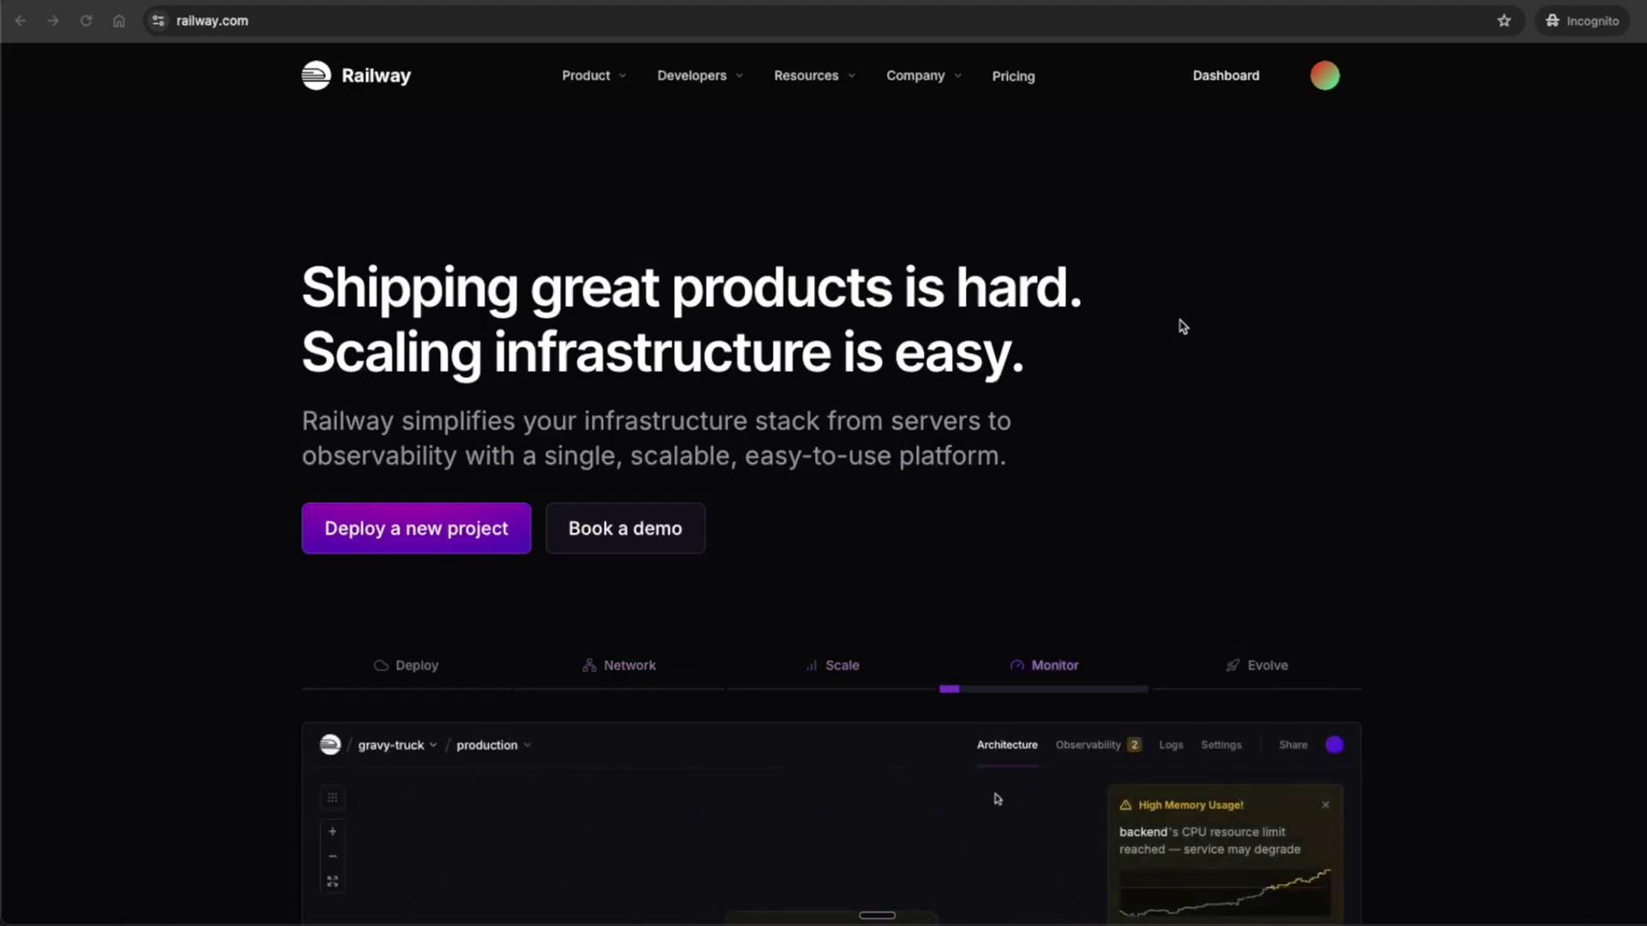
Step: Review Railway's pricing plans, then sign up for Railway with GitHub
left_click(1013, 79)
scroll(257, 423, "down", 3)
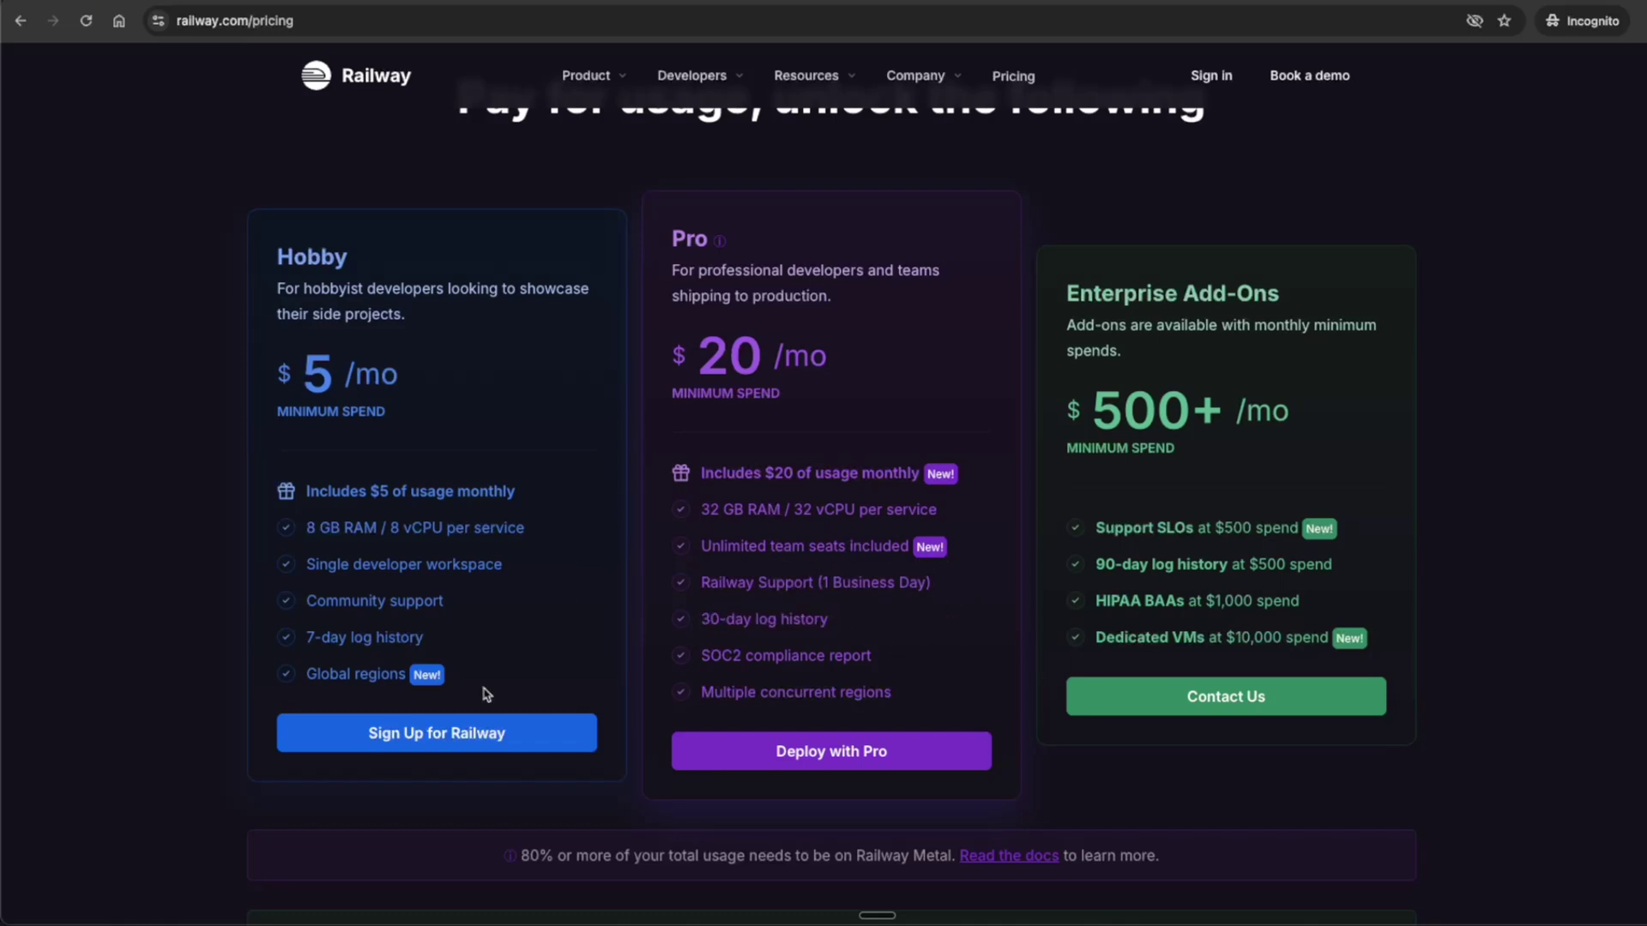
left_click(488, 757)
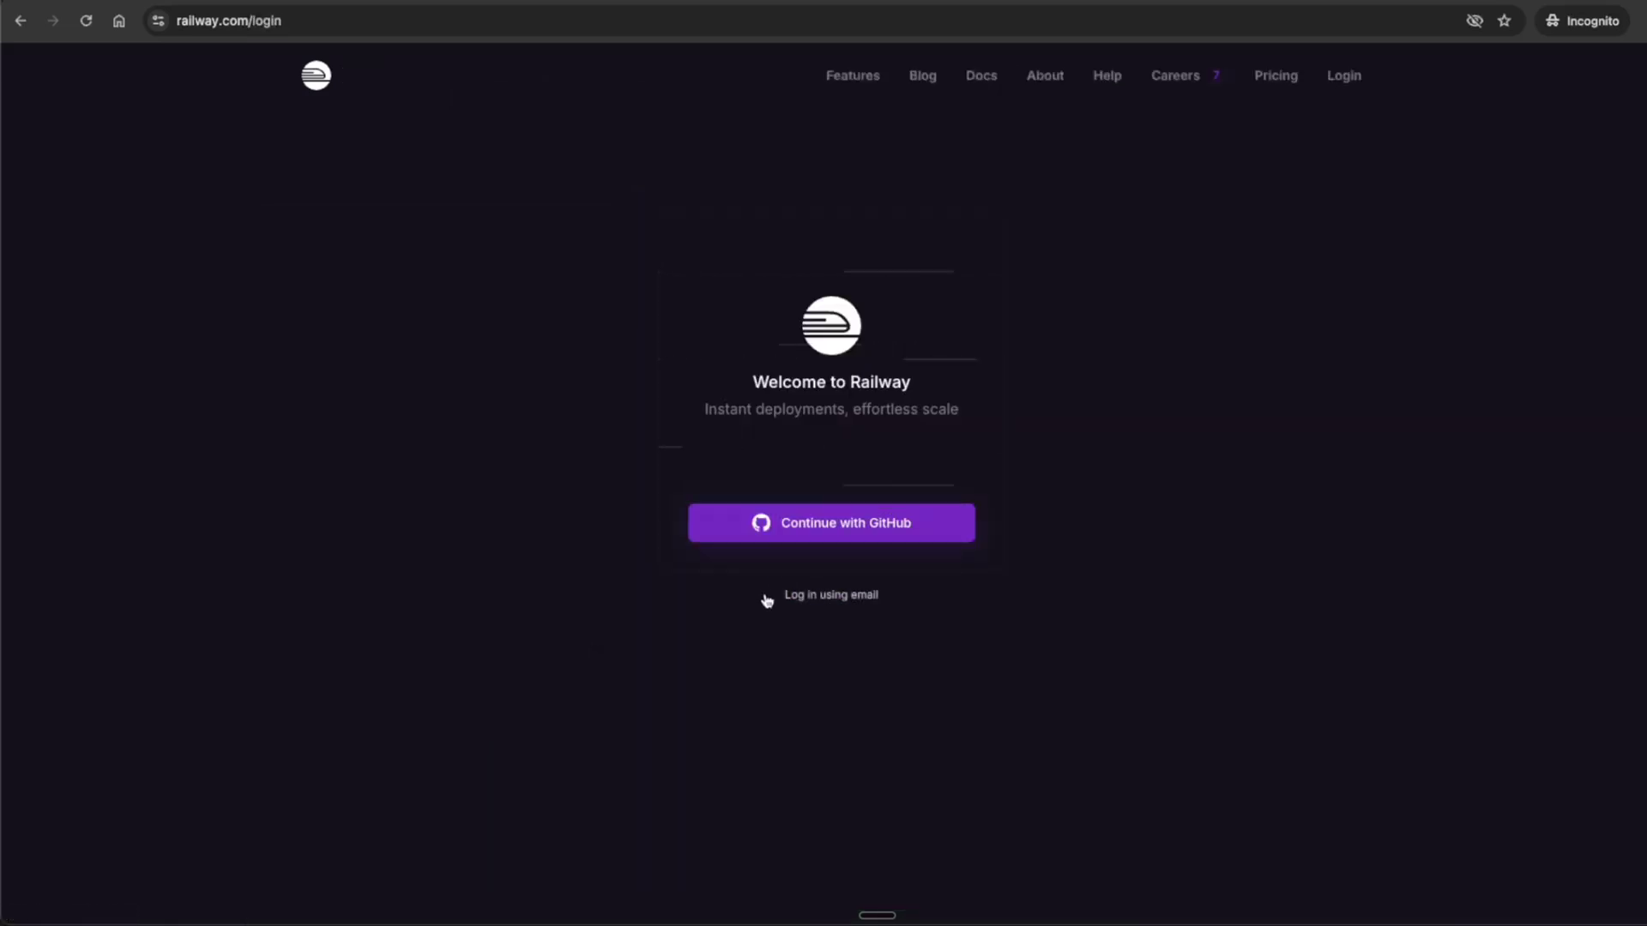
left_click(873, 535)
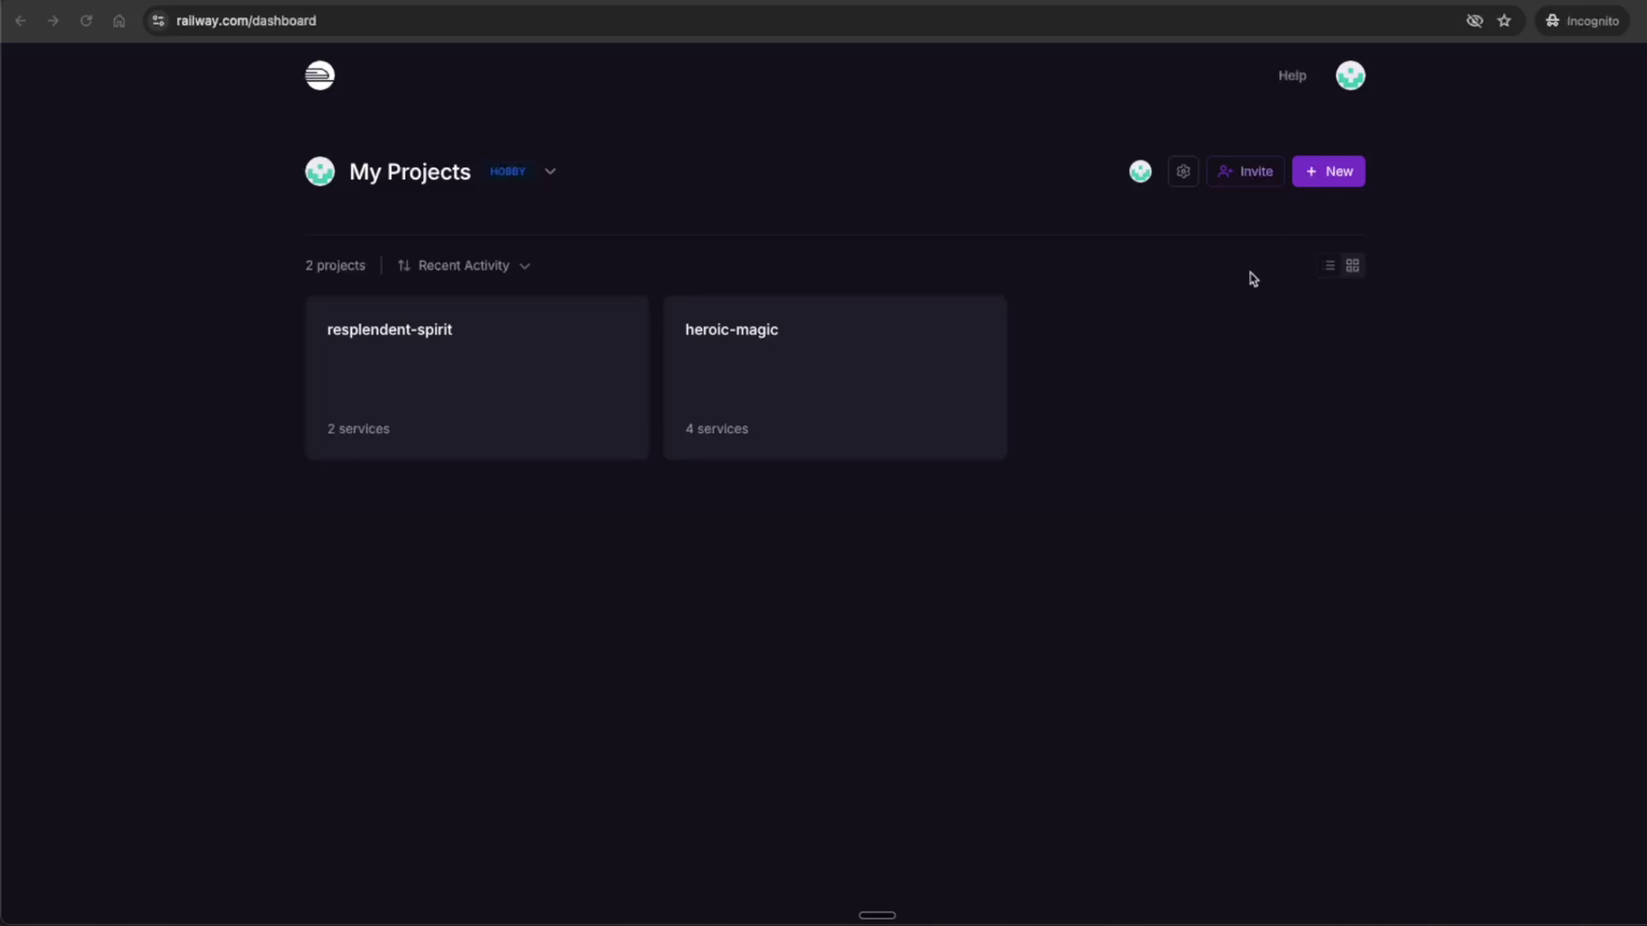
Step: Begin a new project from a template and search the templates for n8n
left_click(1340, 176)
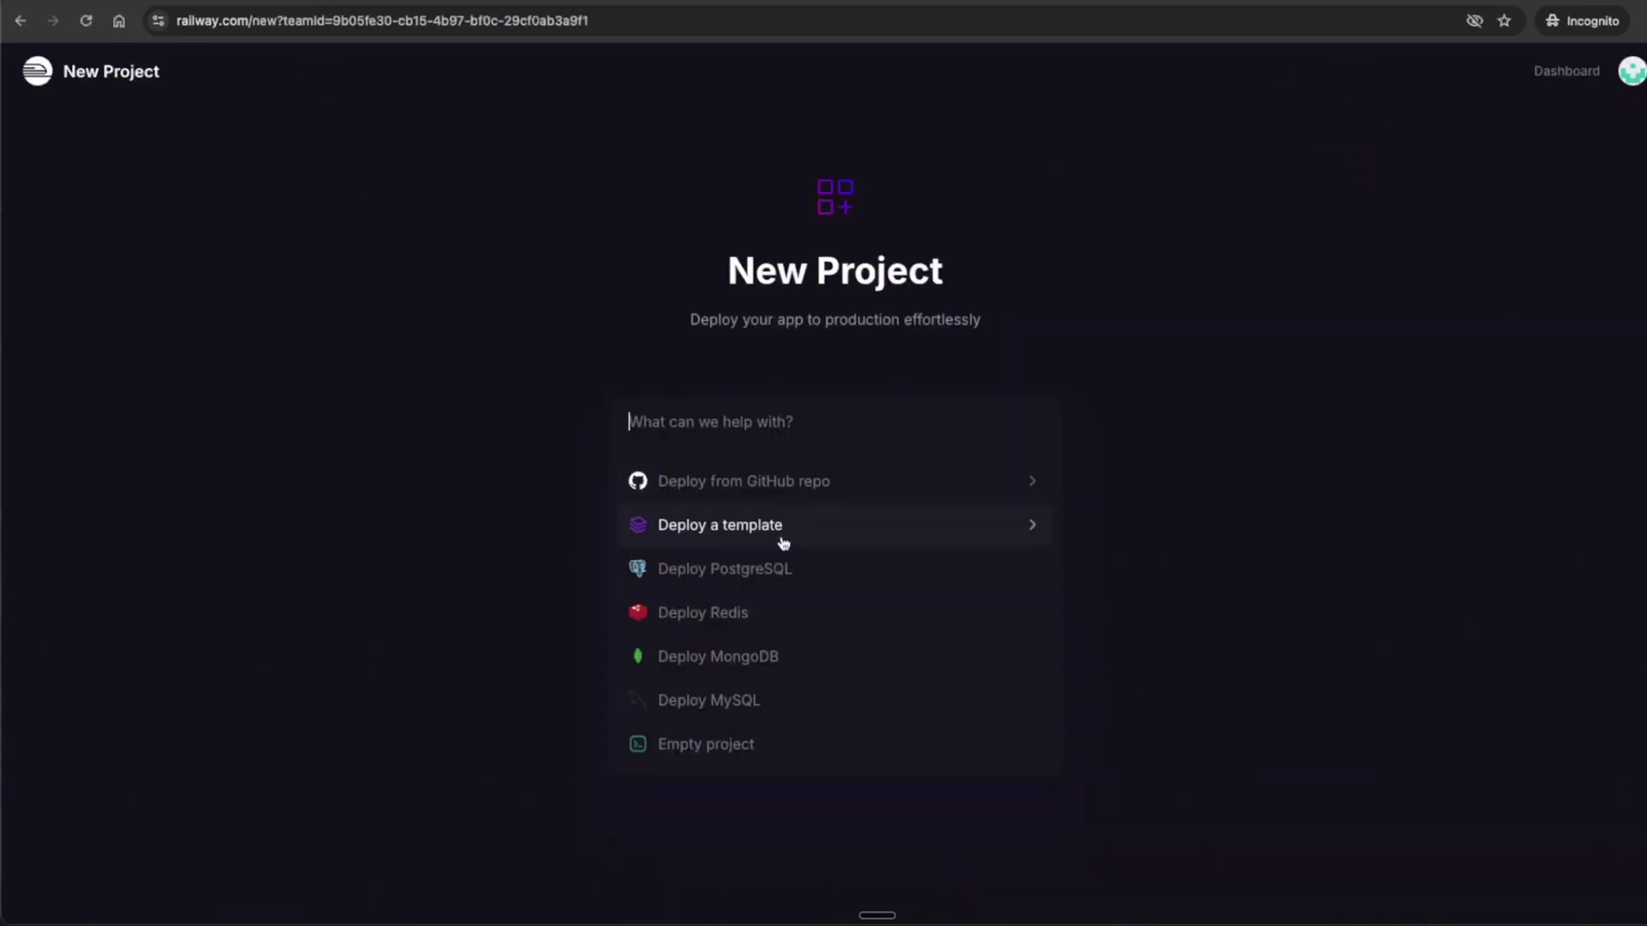
left_click(955, 537)
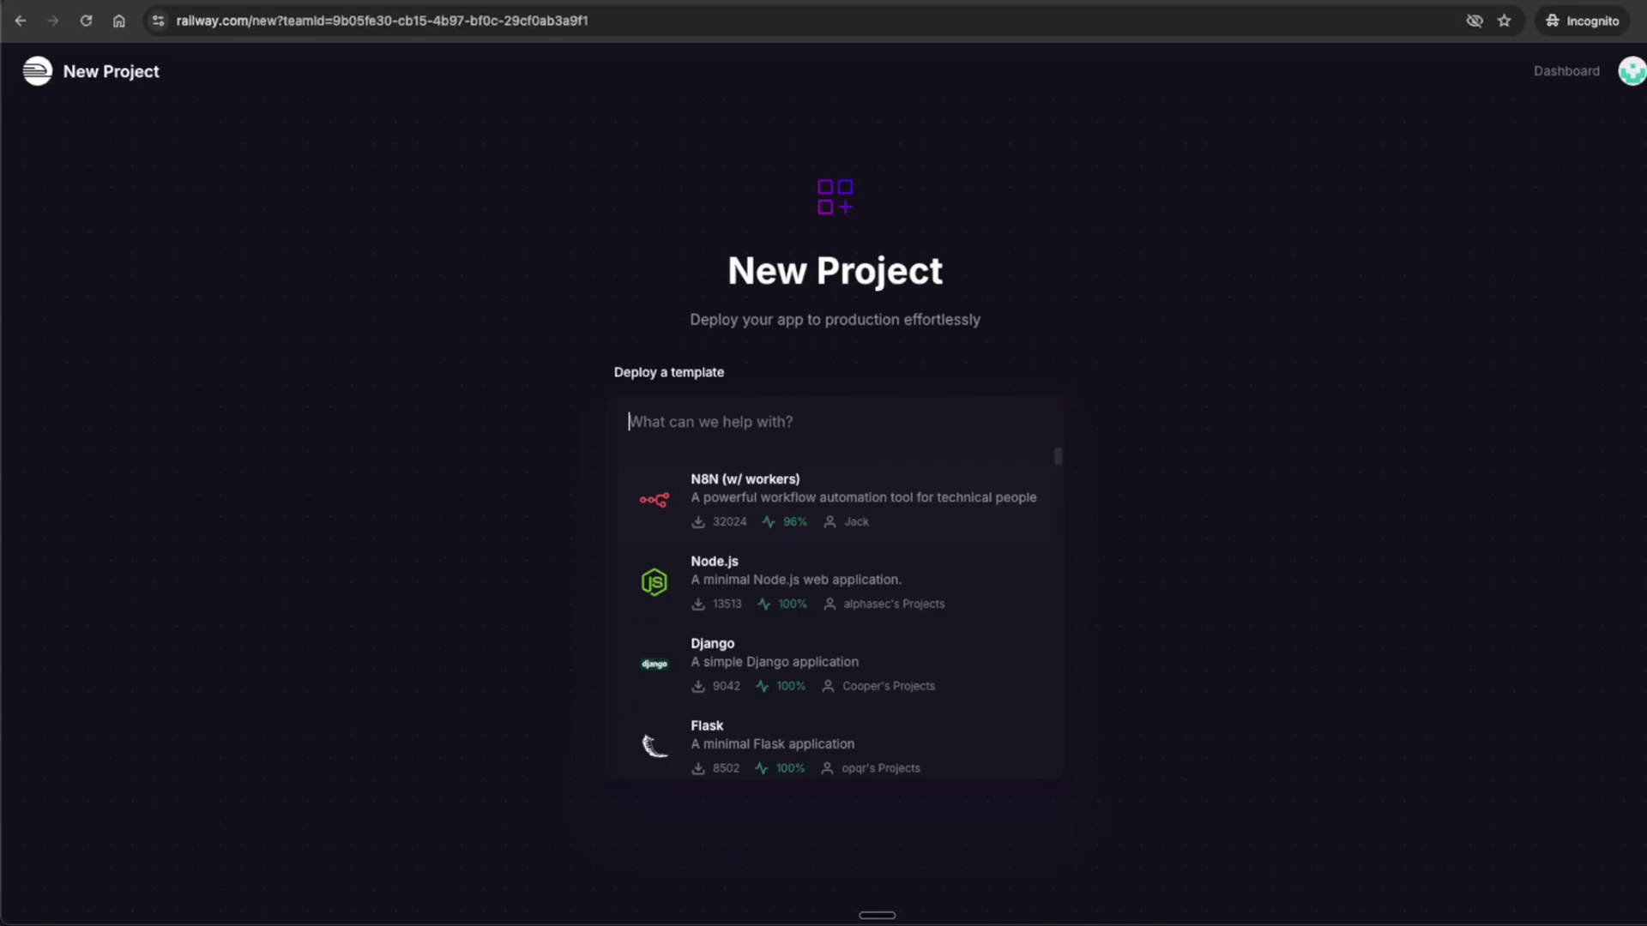
type("n8n")
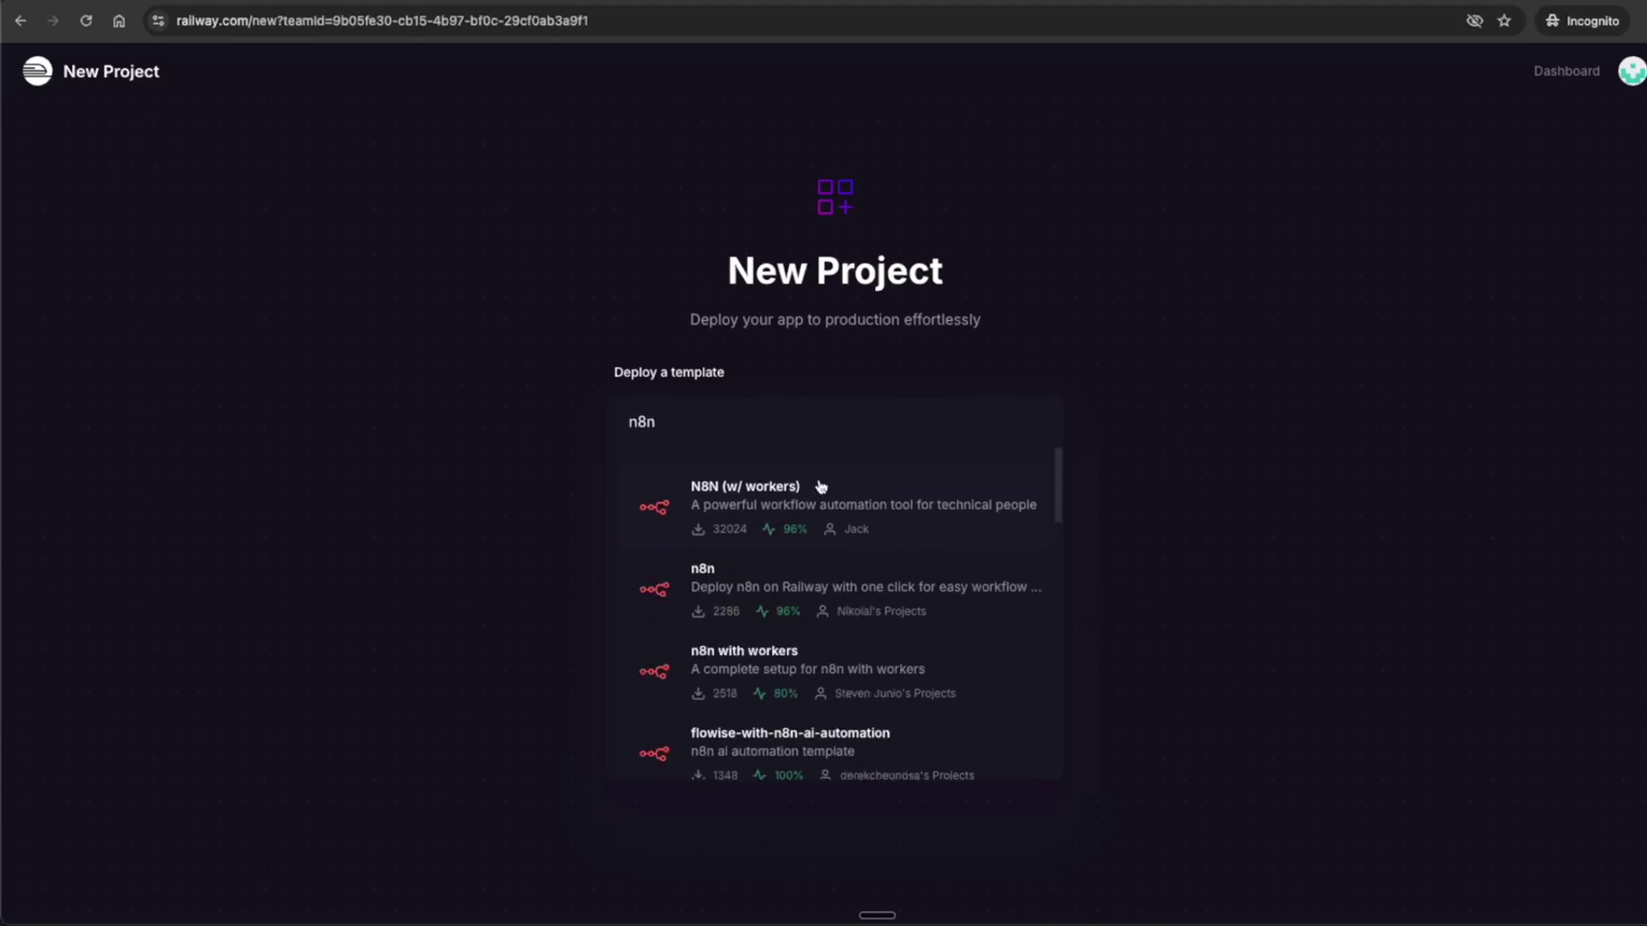
scroll(824, 579, "down", 5)
Step: Deploy N8N (w/ workers), confirm the Primary service's active deployment, and open its public n8n URL
left_click(847, 509)
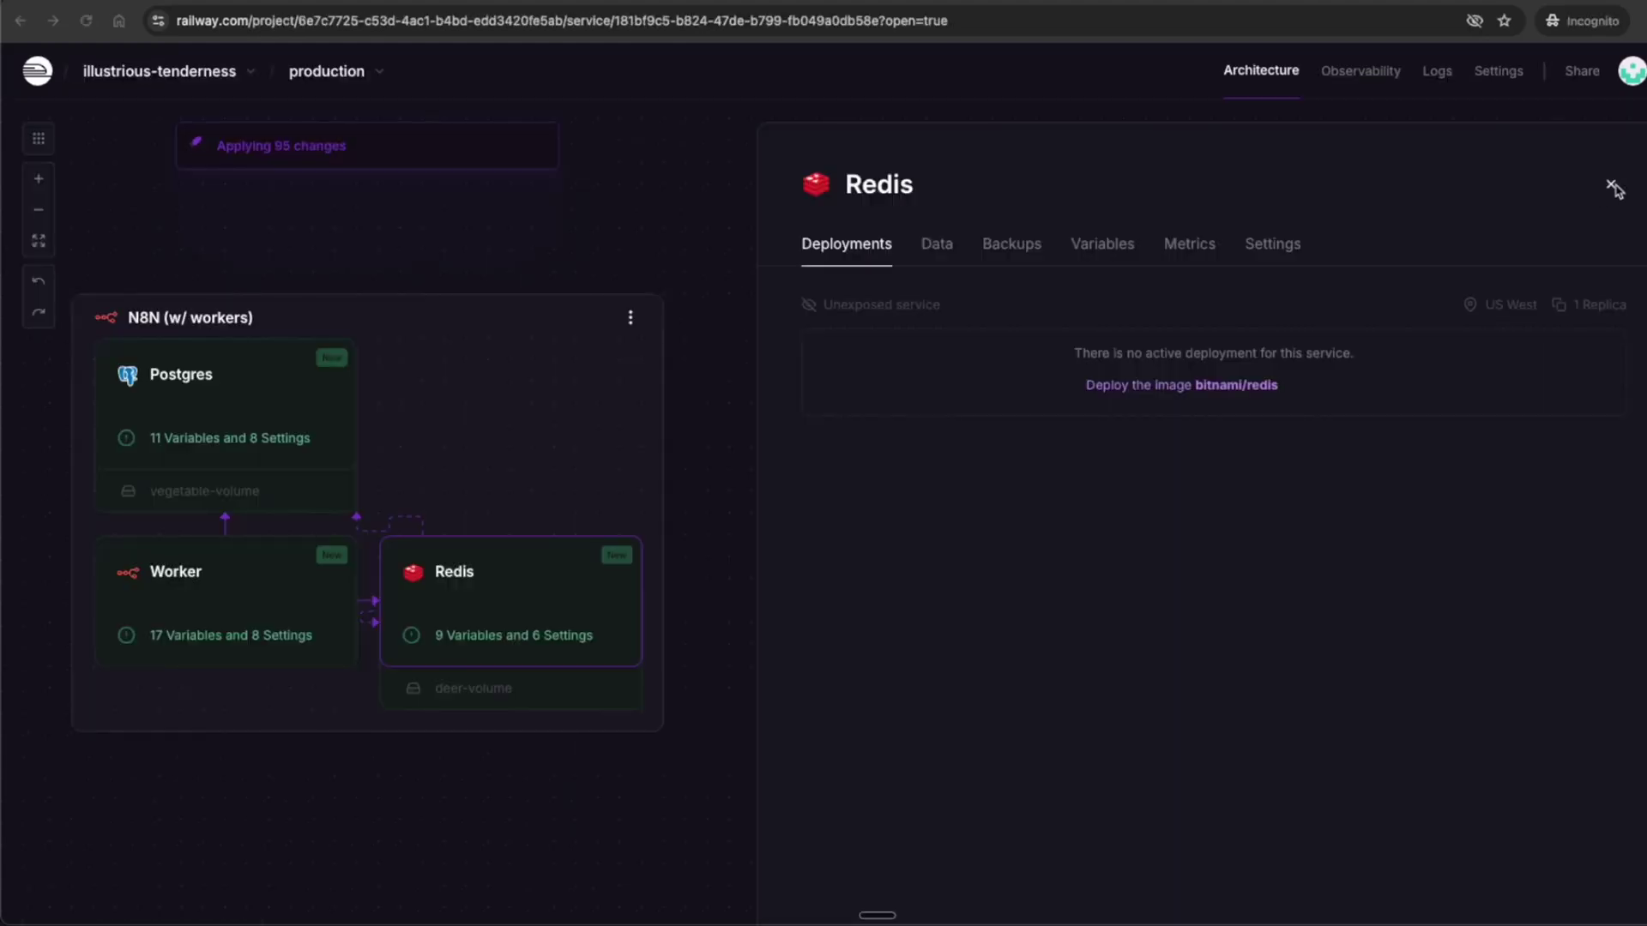
left_click(1610, 189)
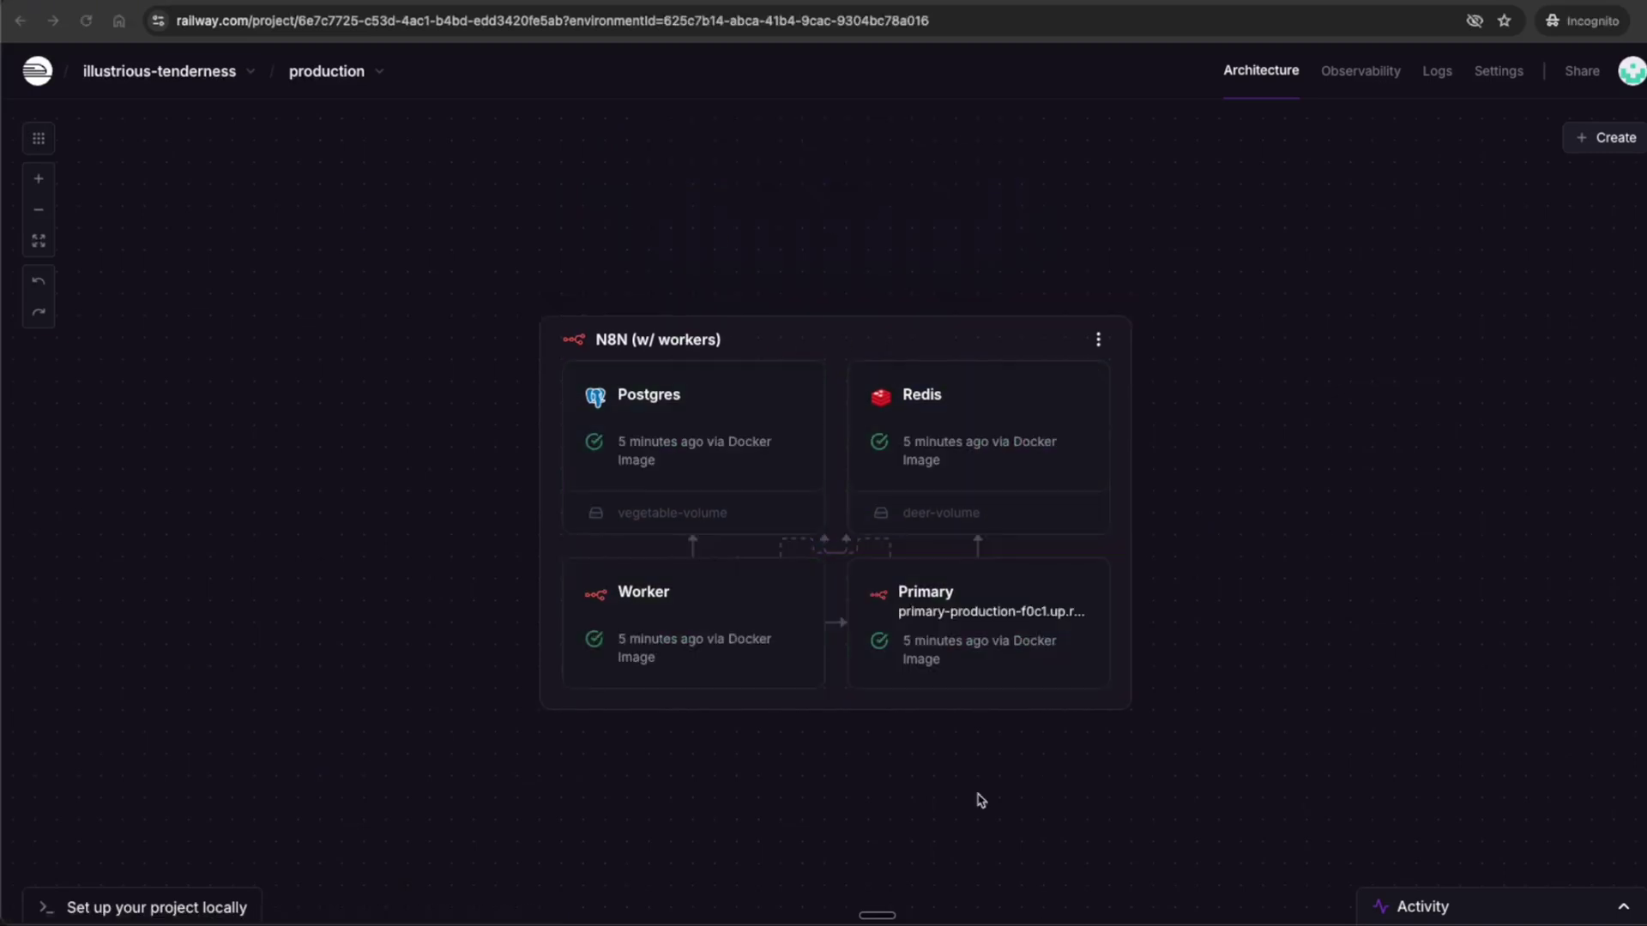
left_click(962, 615)
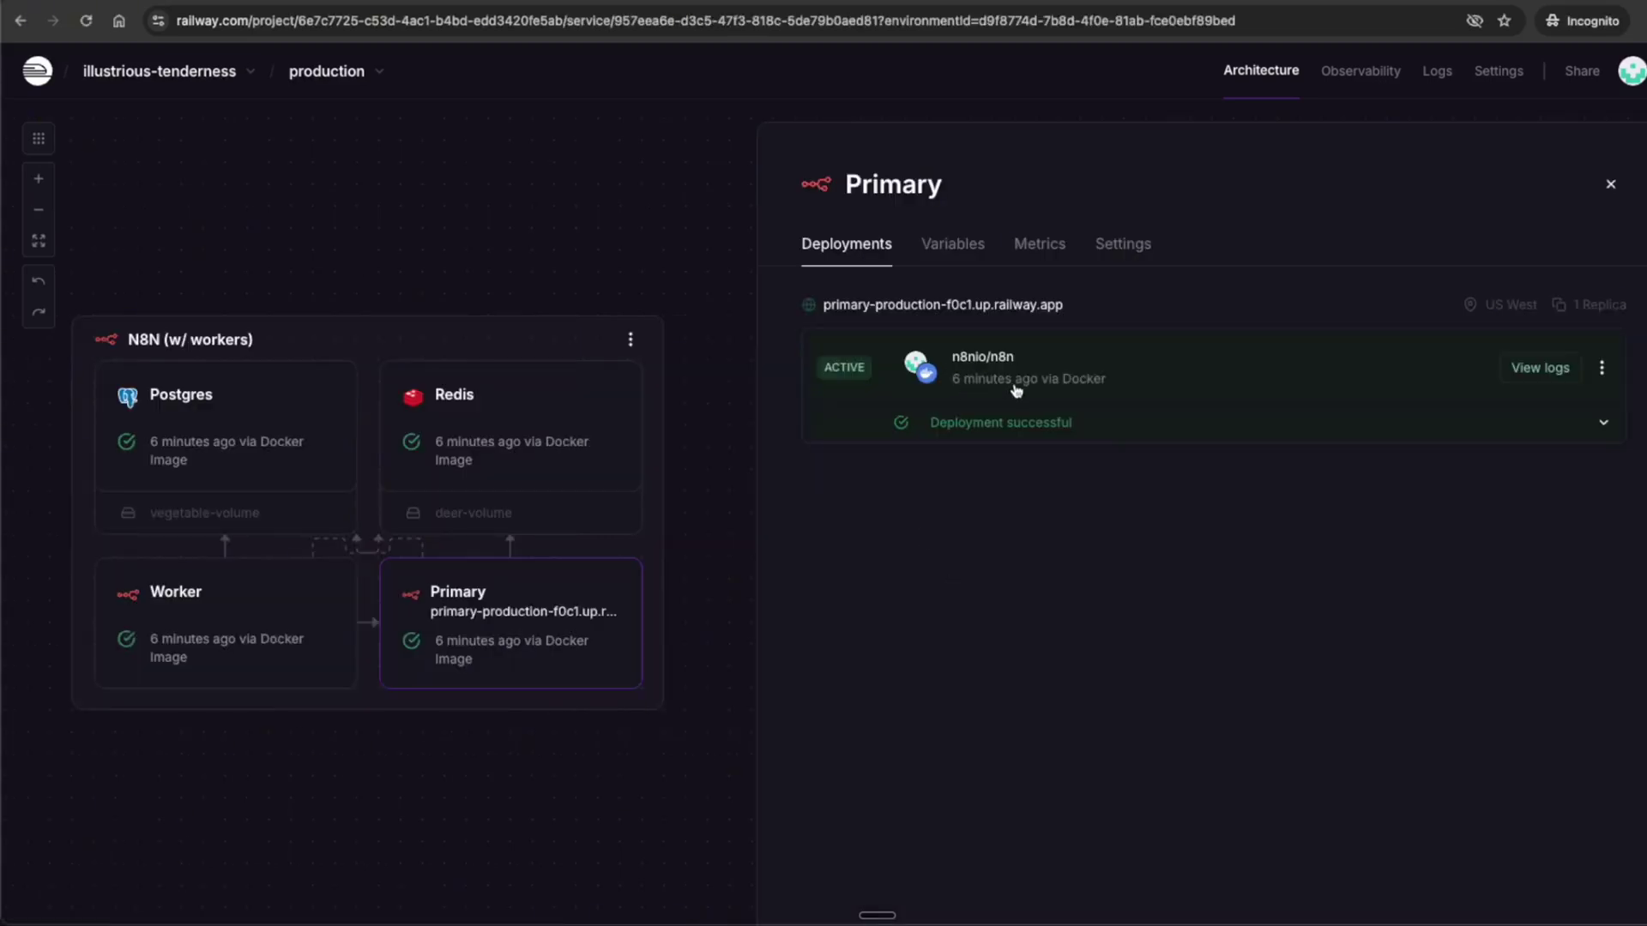
mouse_move(1015, 389)
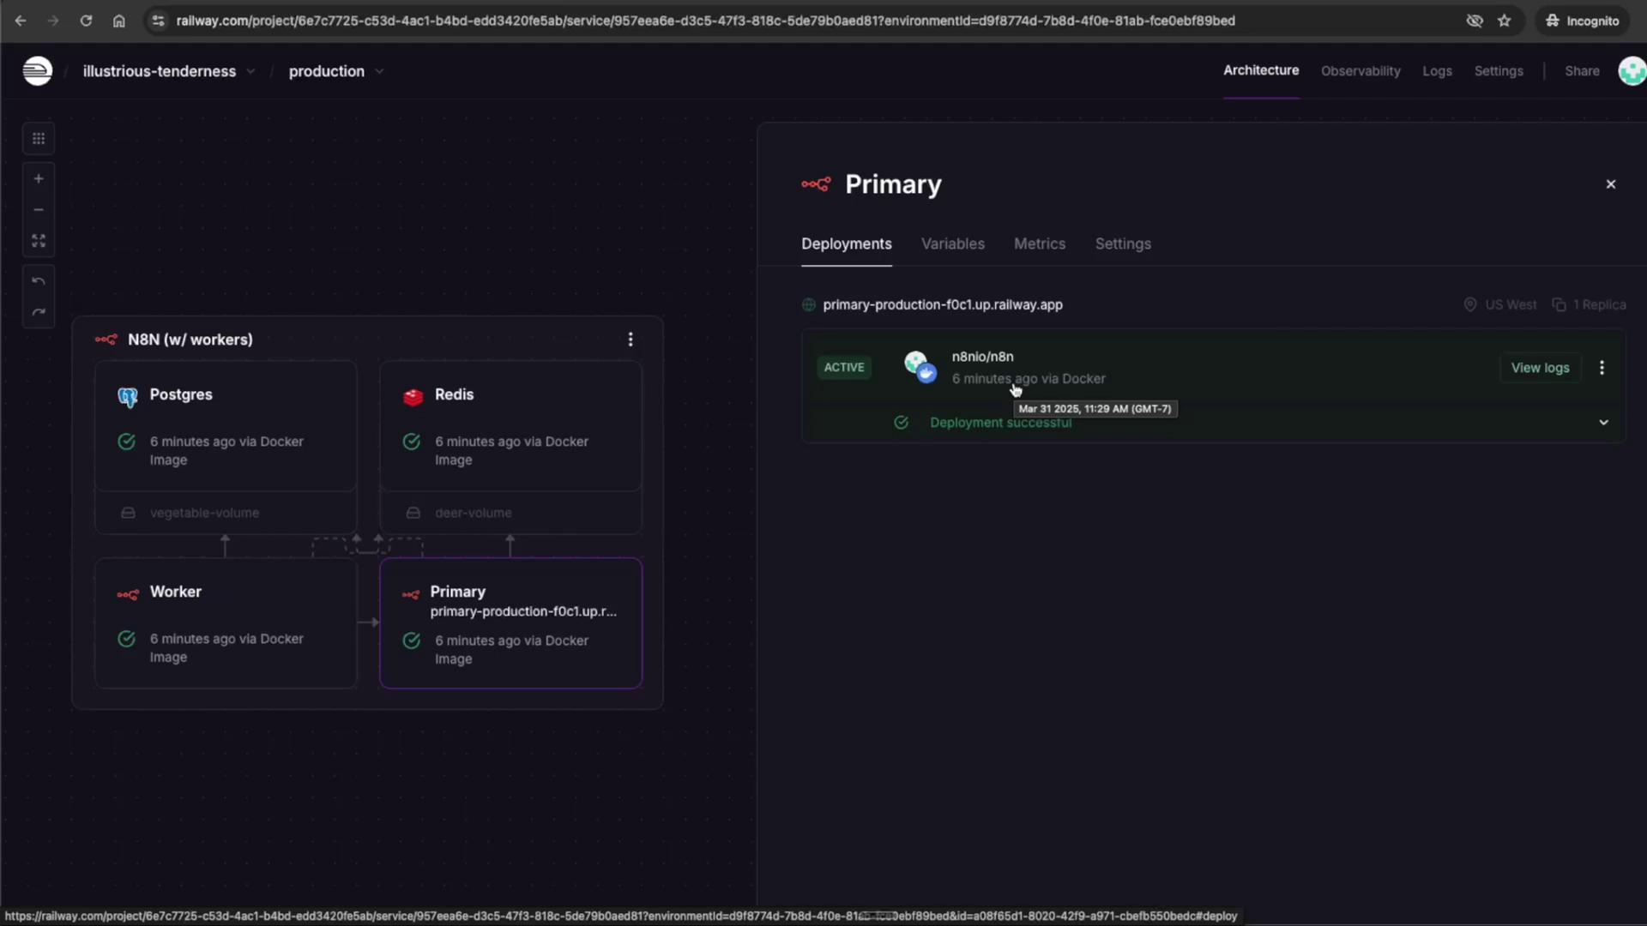
left_click(1600, 369)
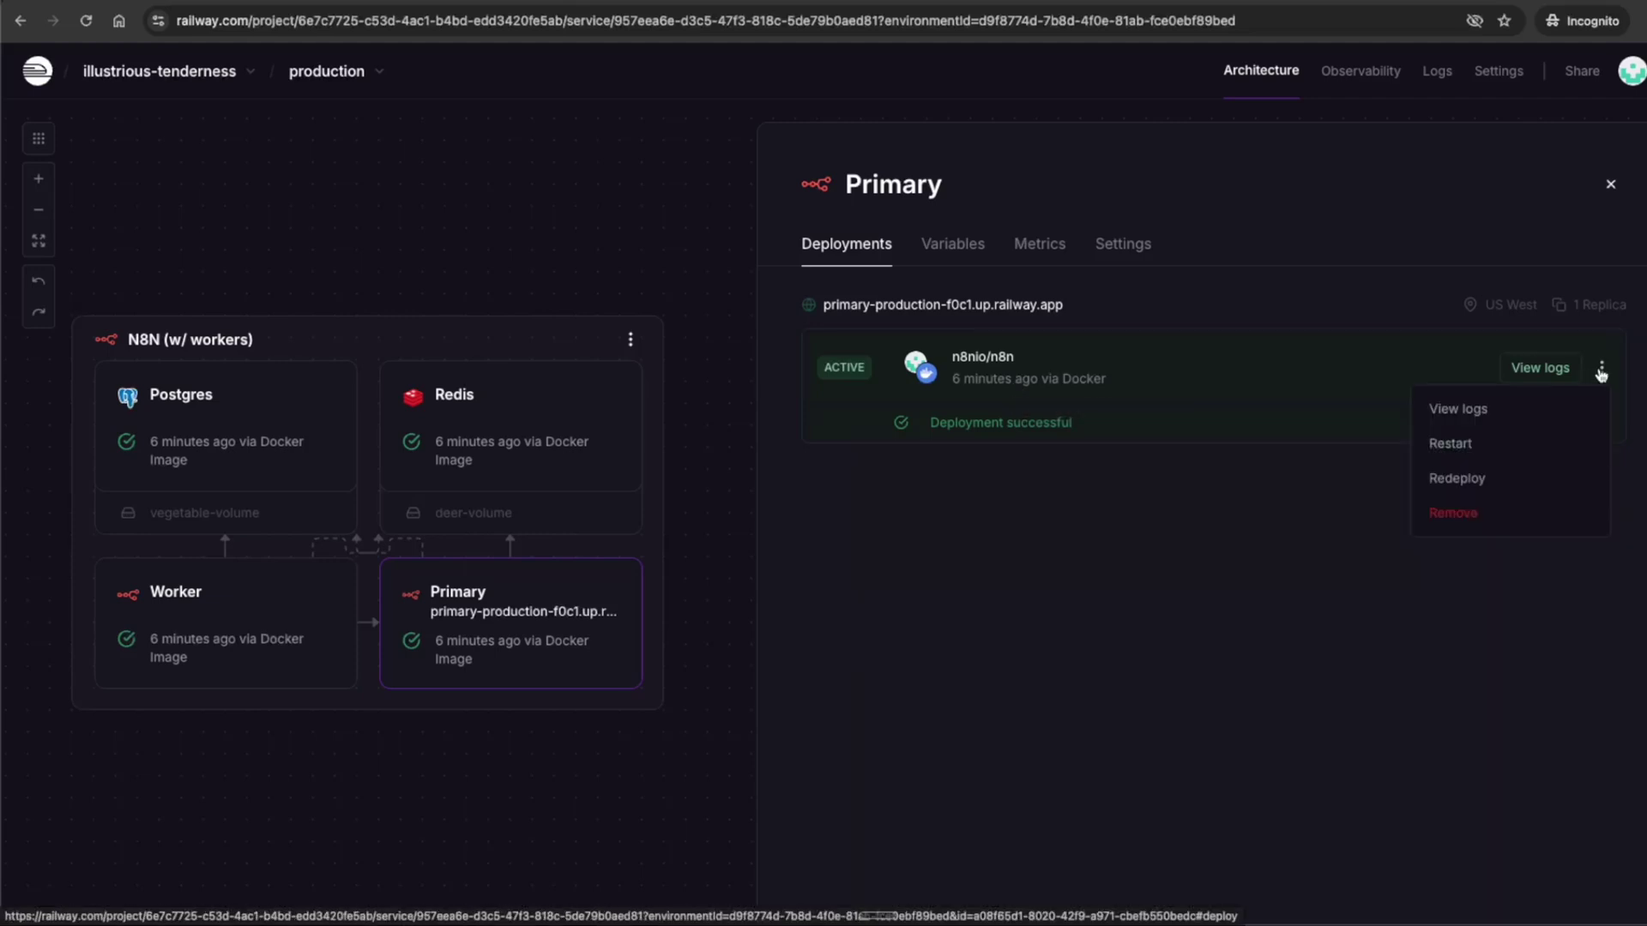
left_click(1158, 538)
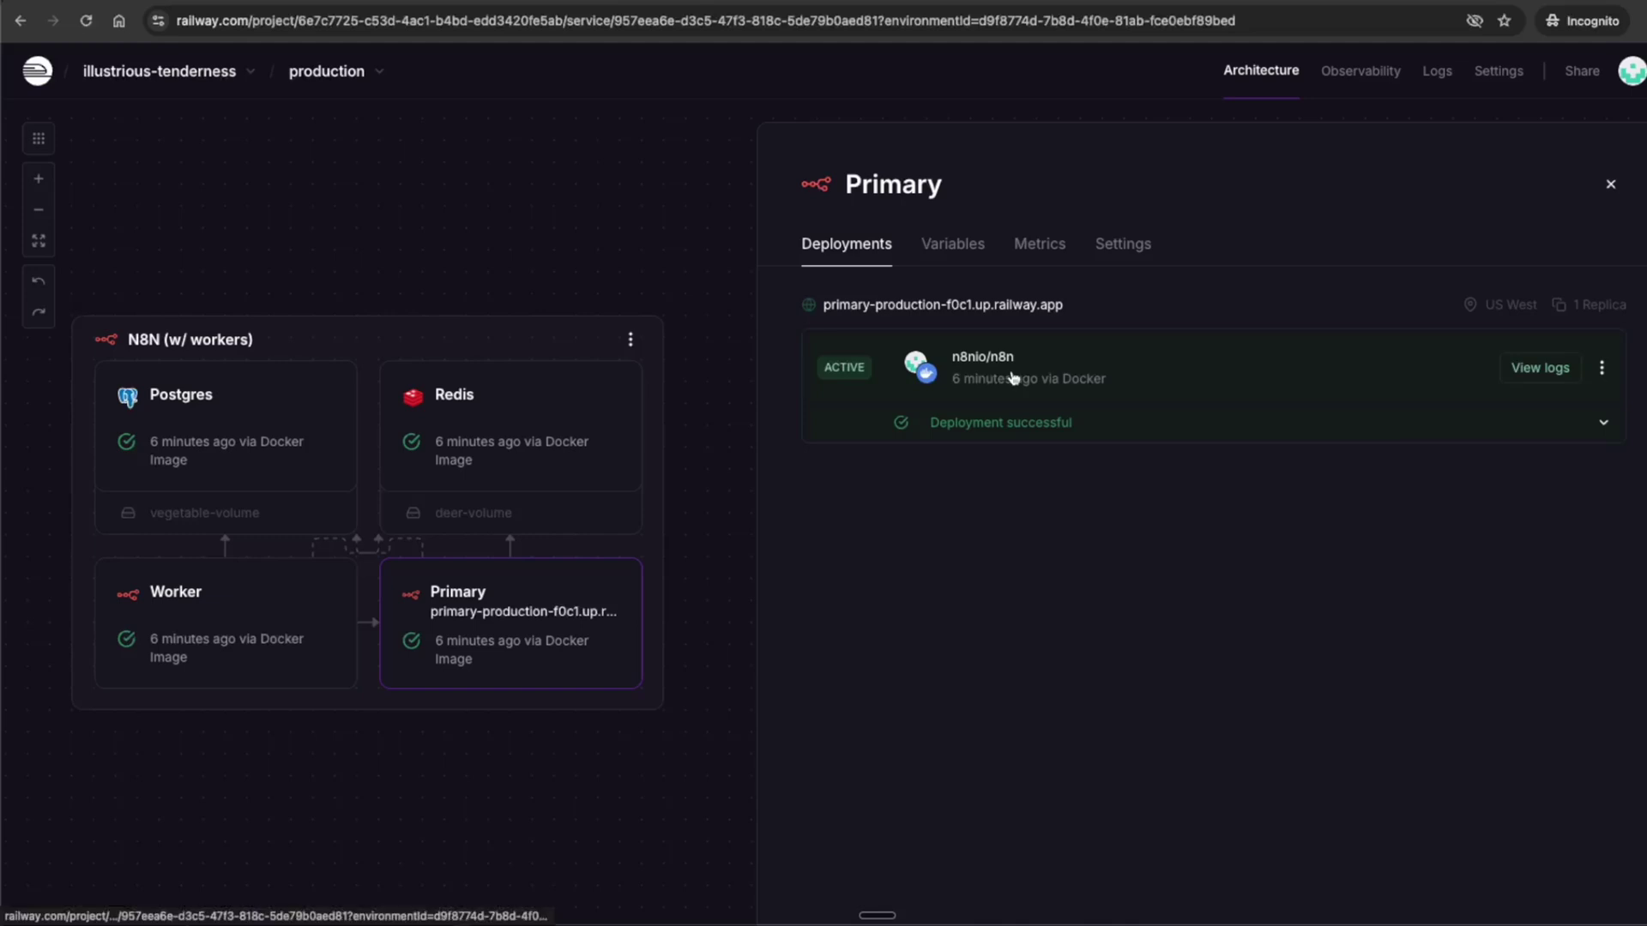
left_click(975, 306)
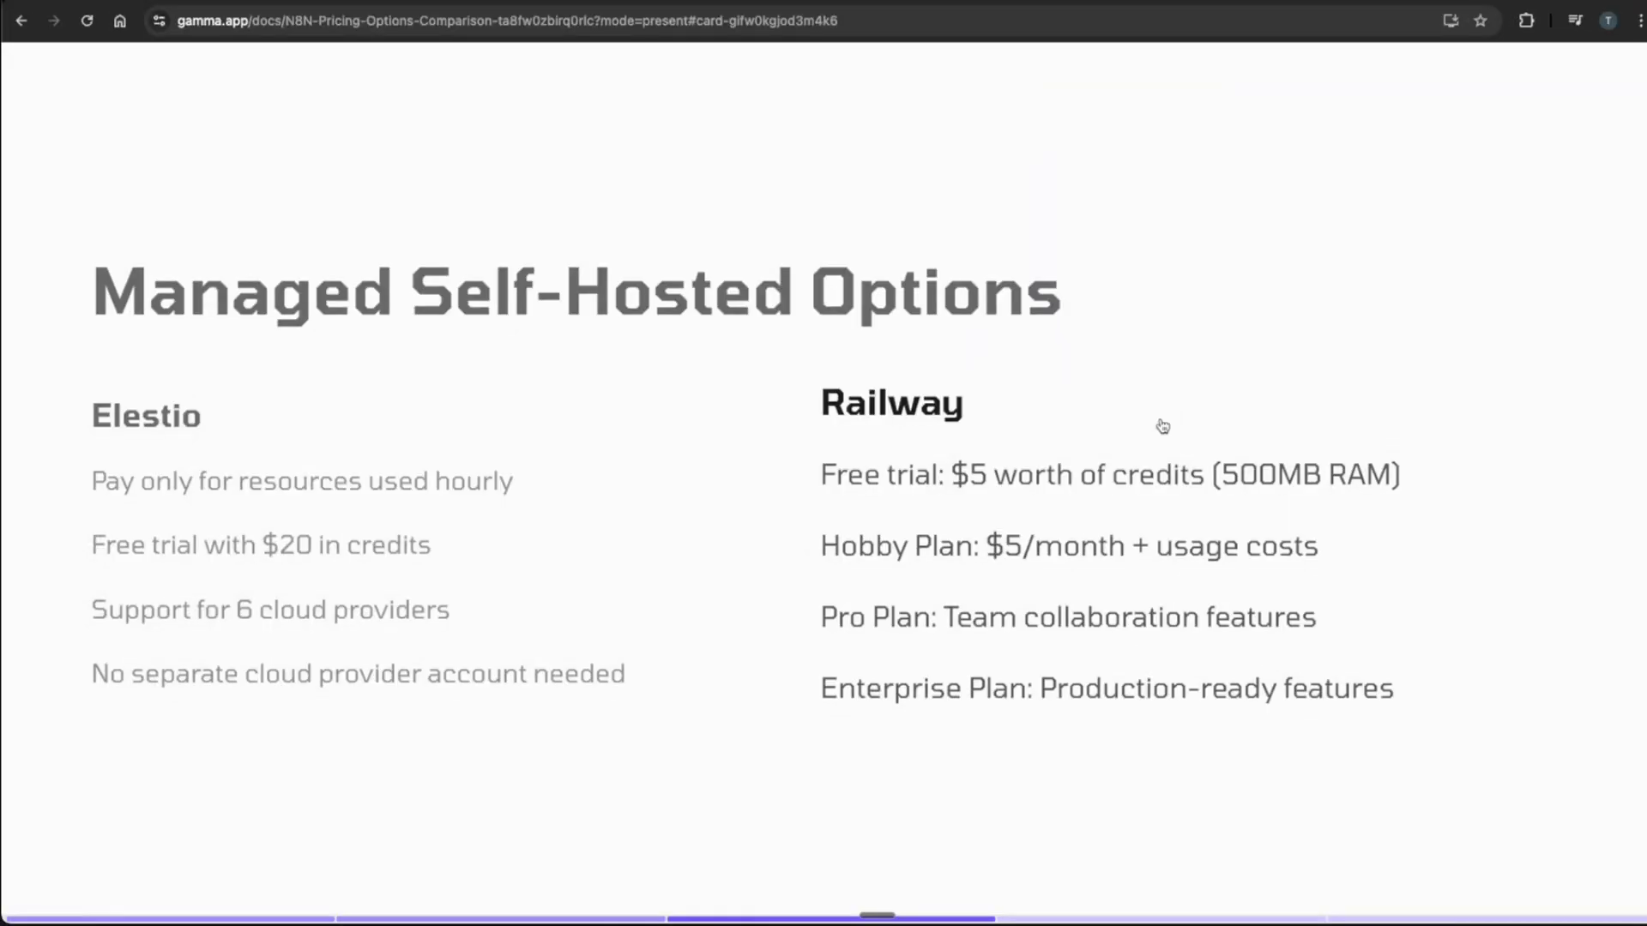
Step: Advance the Gamma presentation to the Docker Self-Hosted Option slide
key("Right")
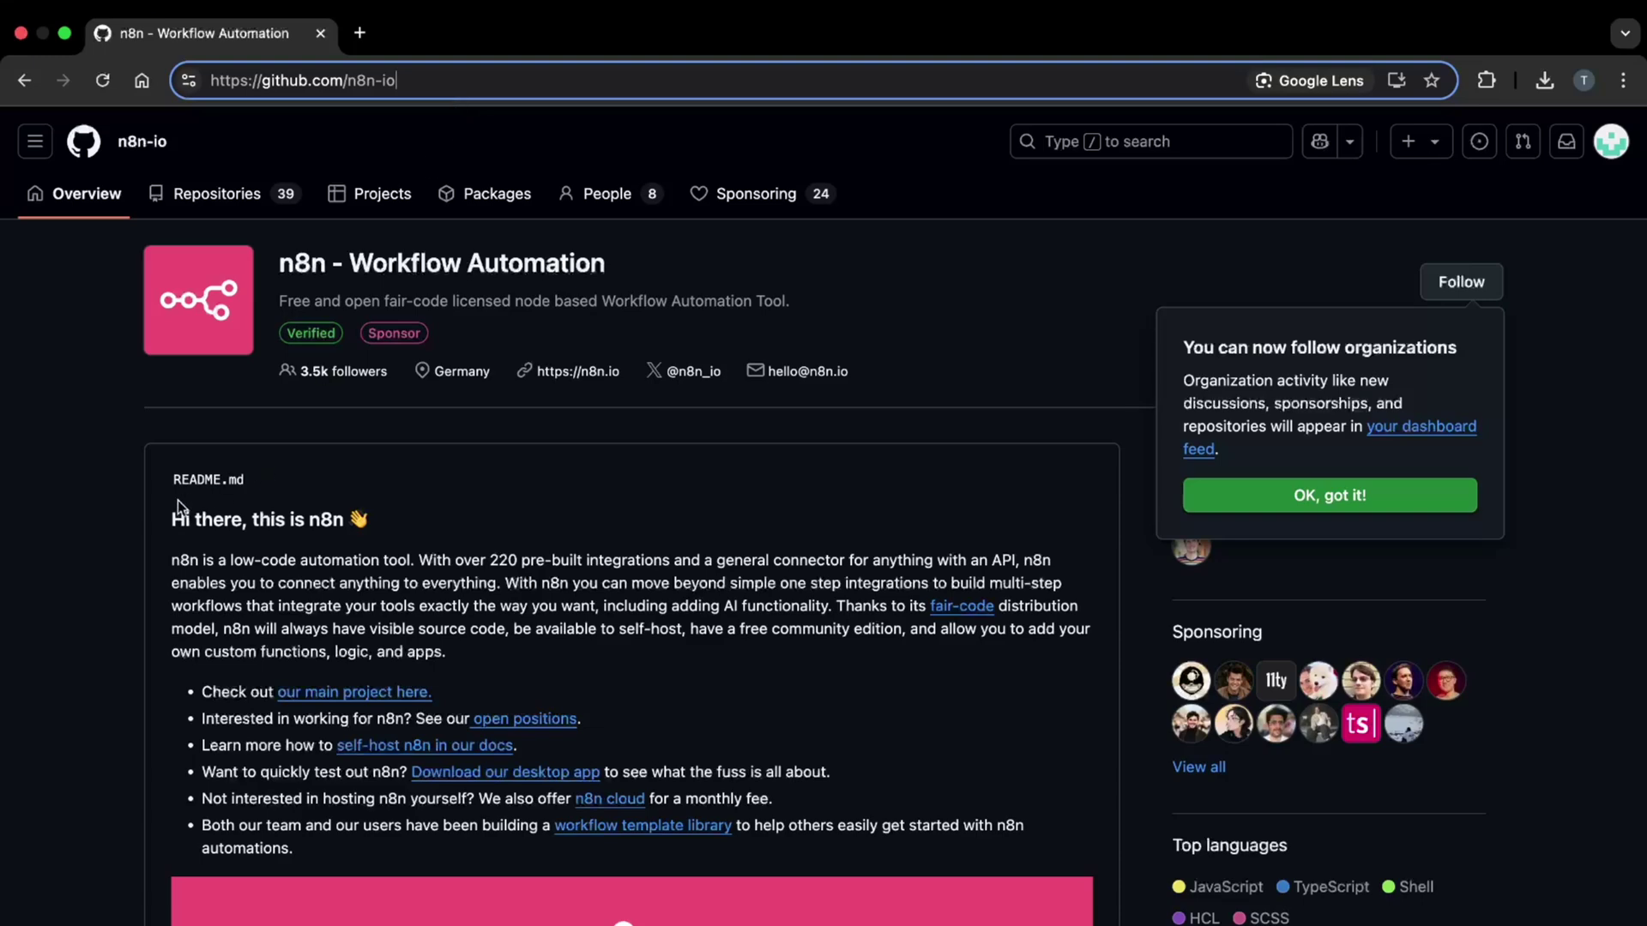
Step: Open the pinned self-hosted-ai-starter-kit repo and scroll its README to the Mac / Apple Silicon commands
left_click(109, 506)
scroll(109, 506, "down", 5)
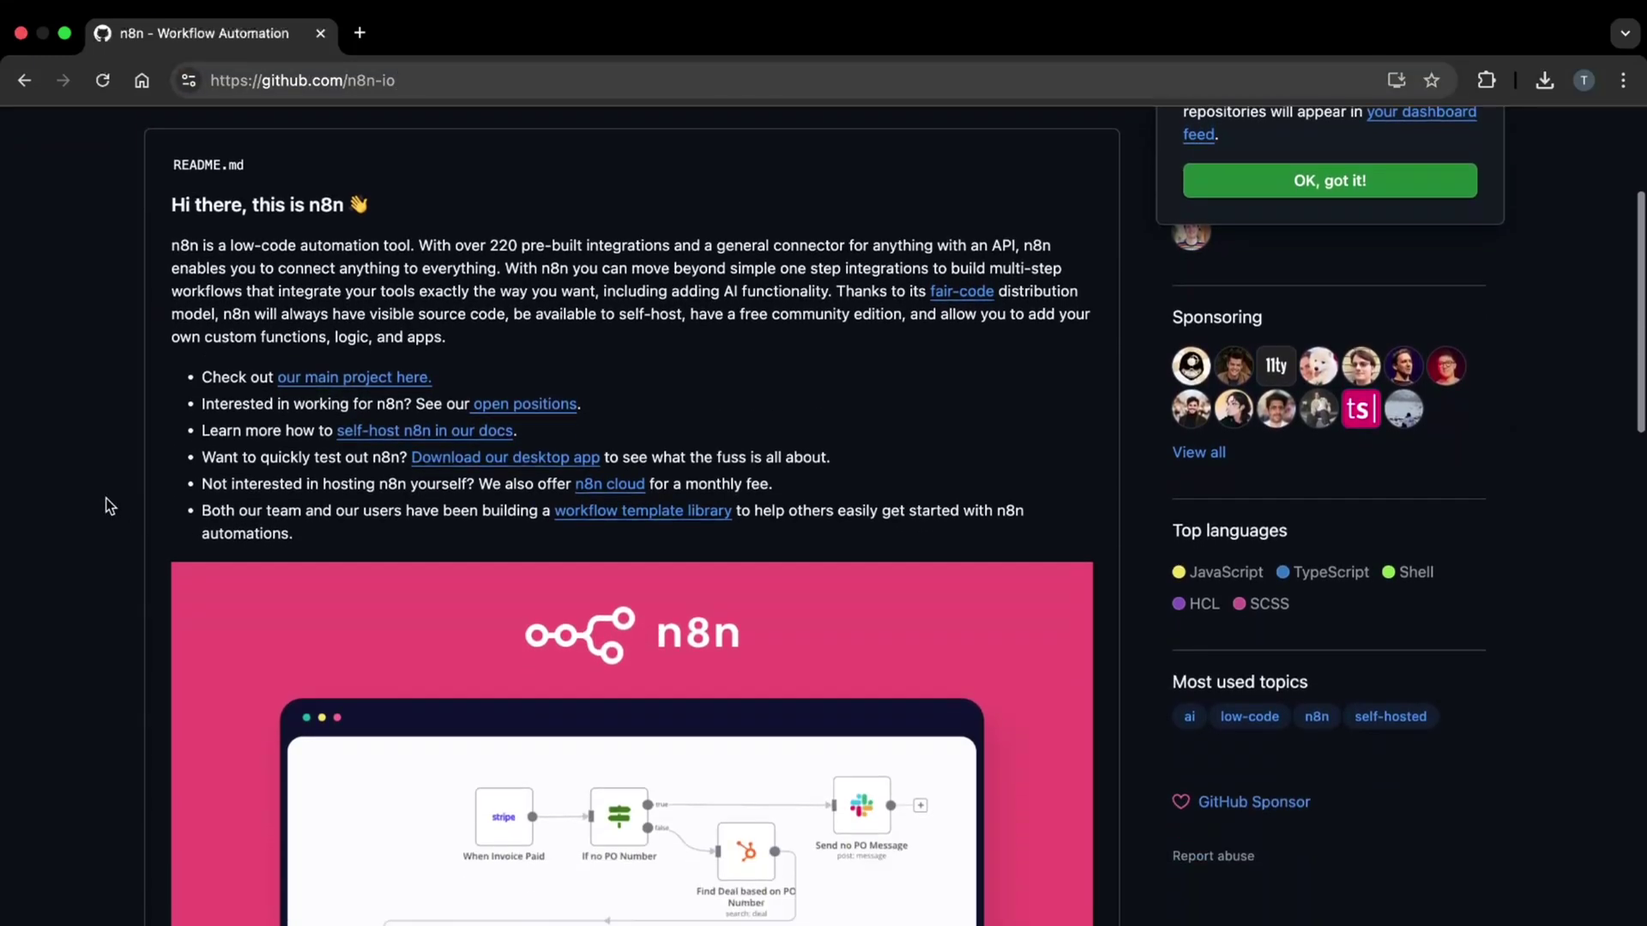
scroll(109, 506, "down", 12)
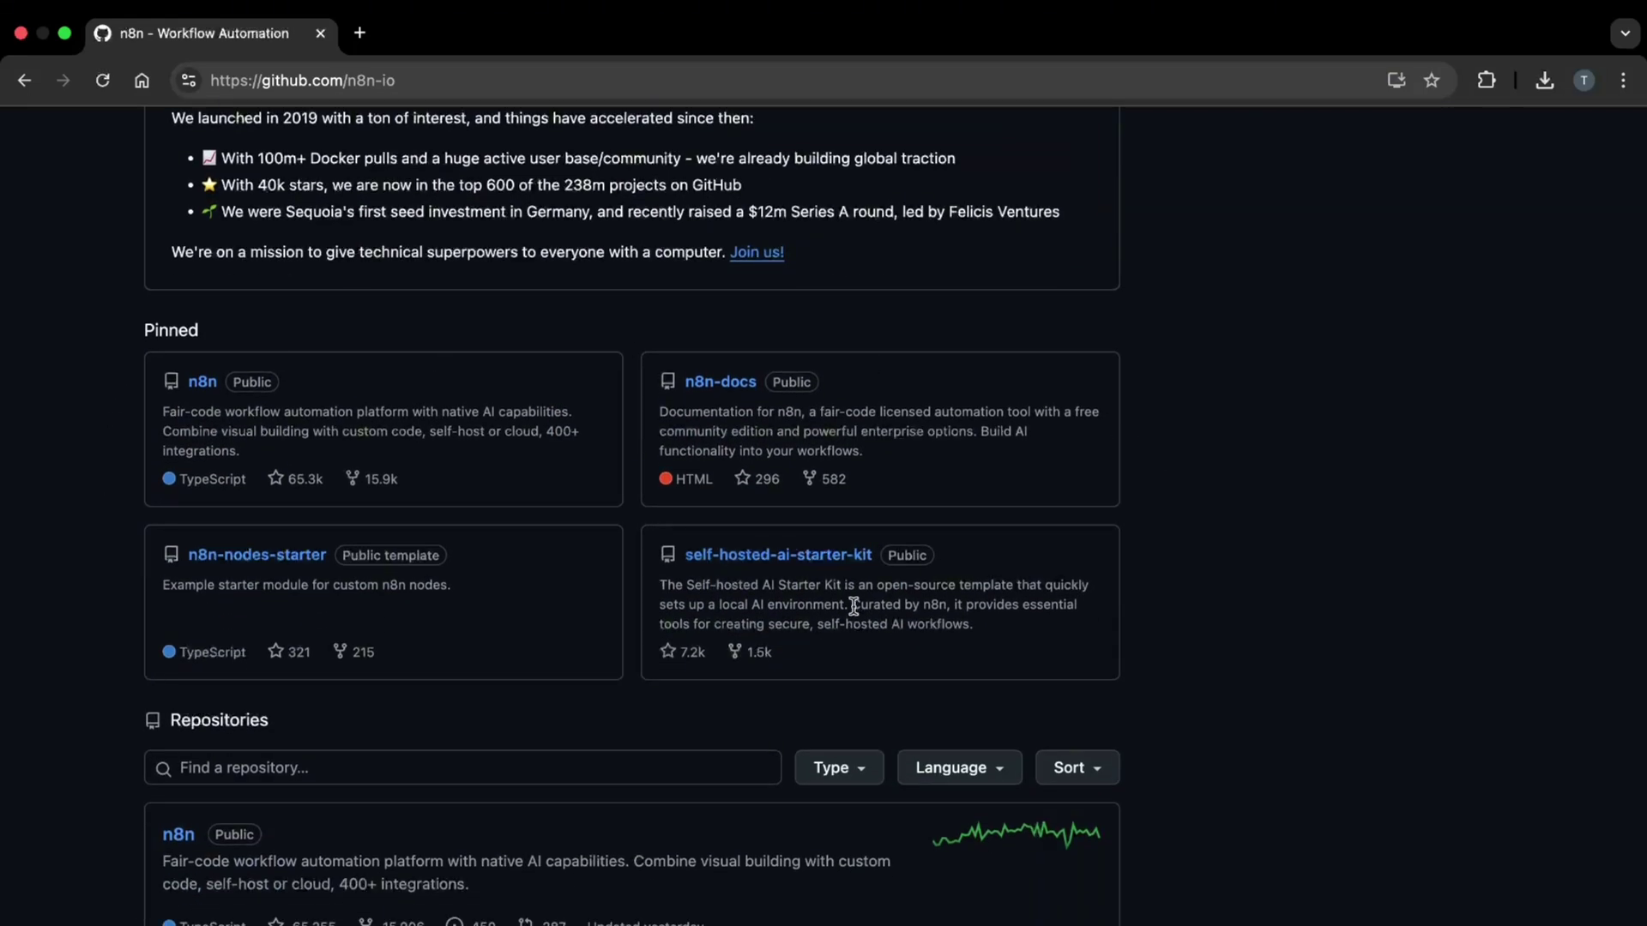
left_click(805, 555)
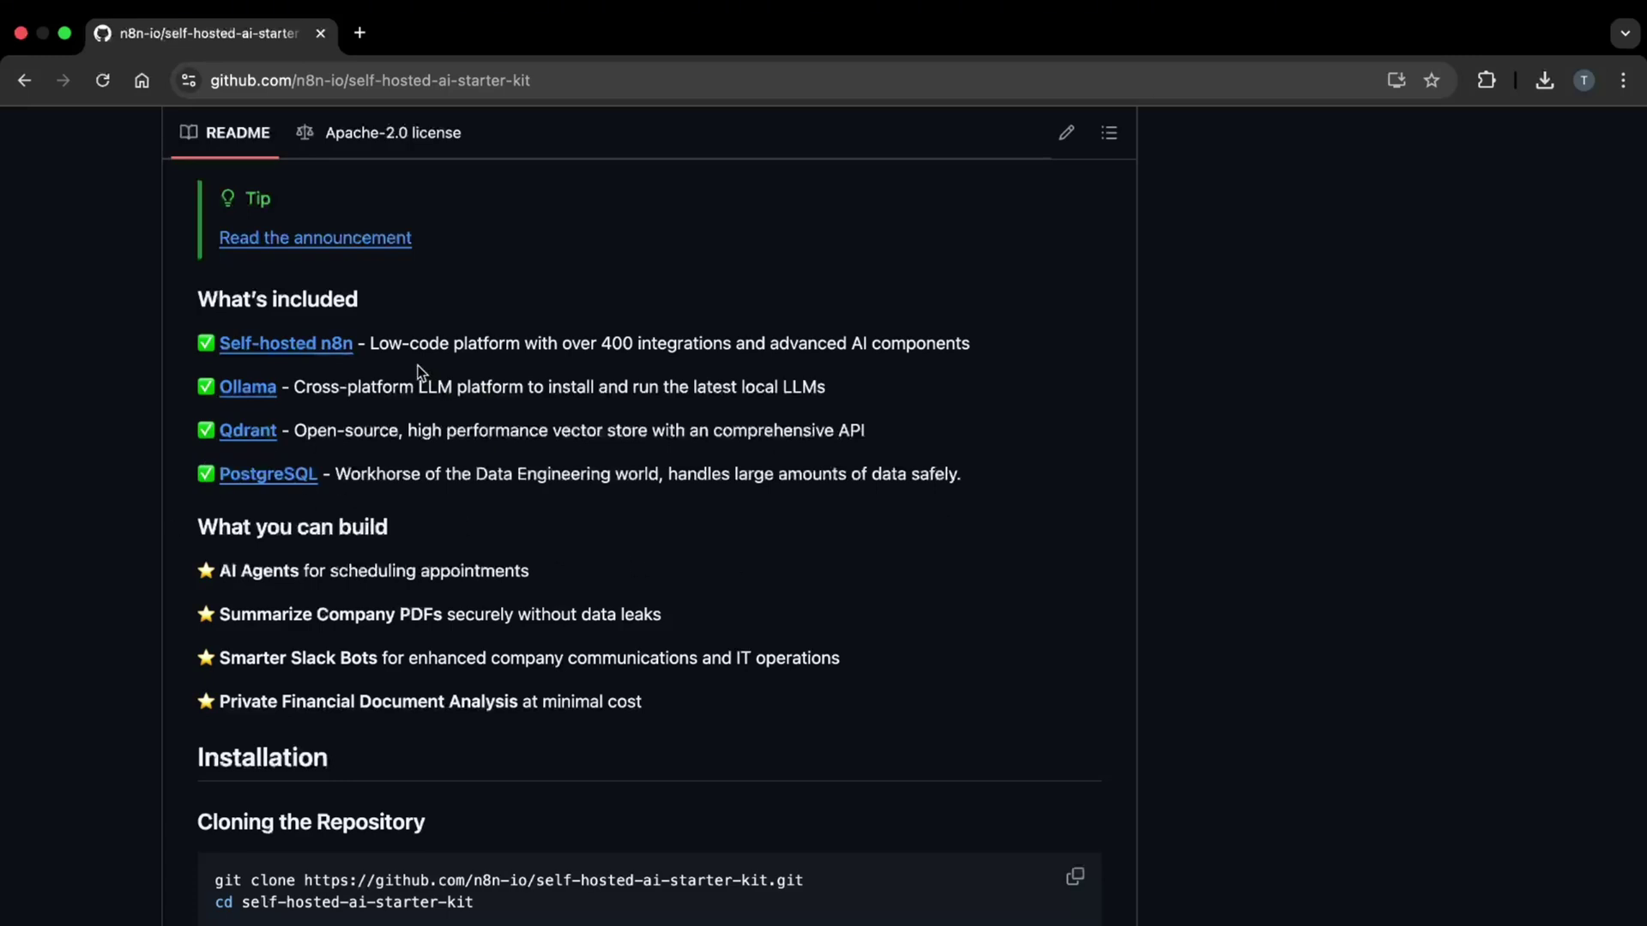
scroll(549, 369, "down", 7)
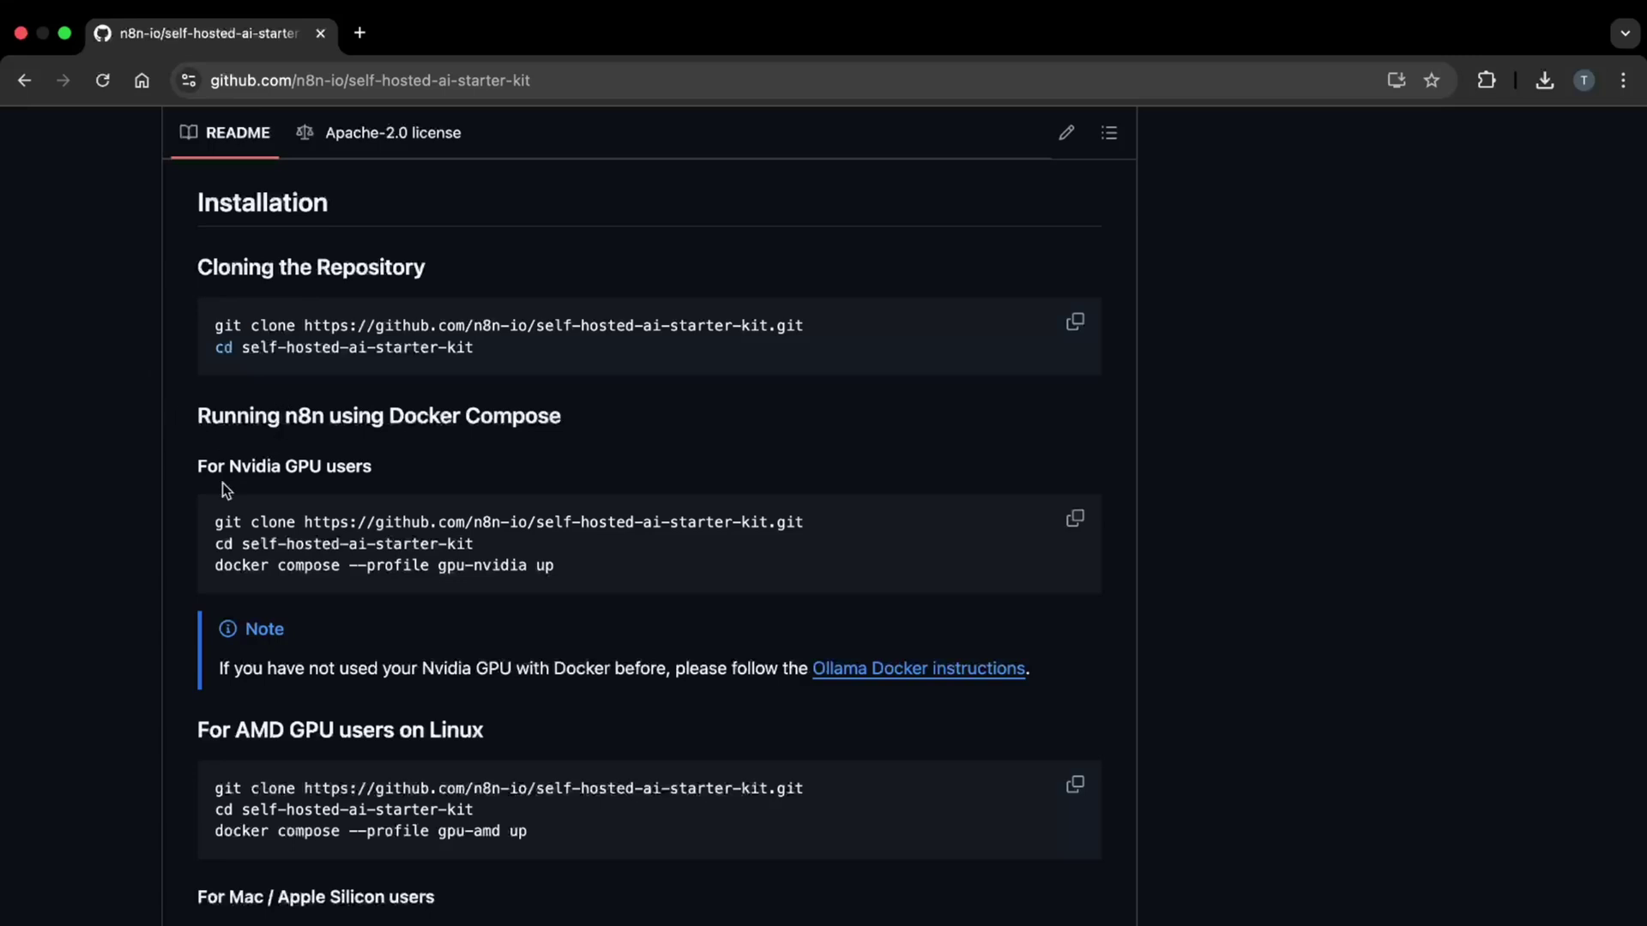
scroll(223, 482, "down", 4)
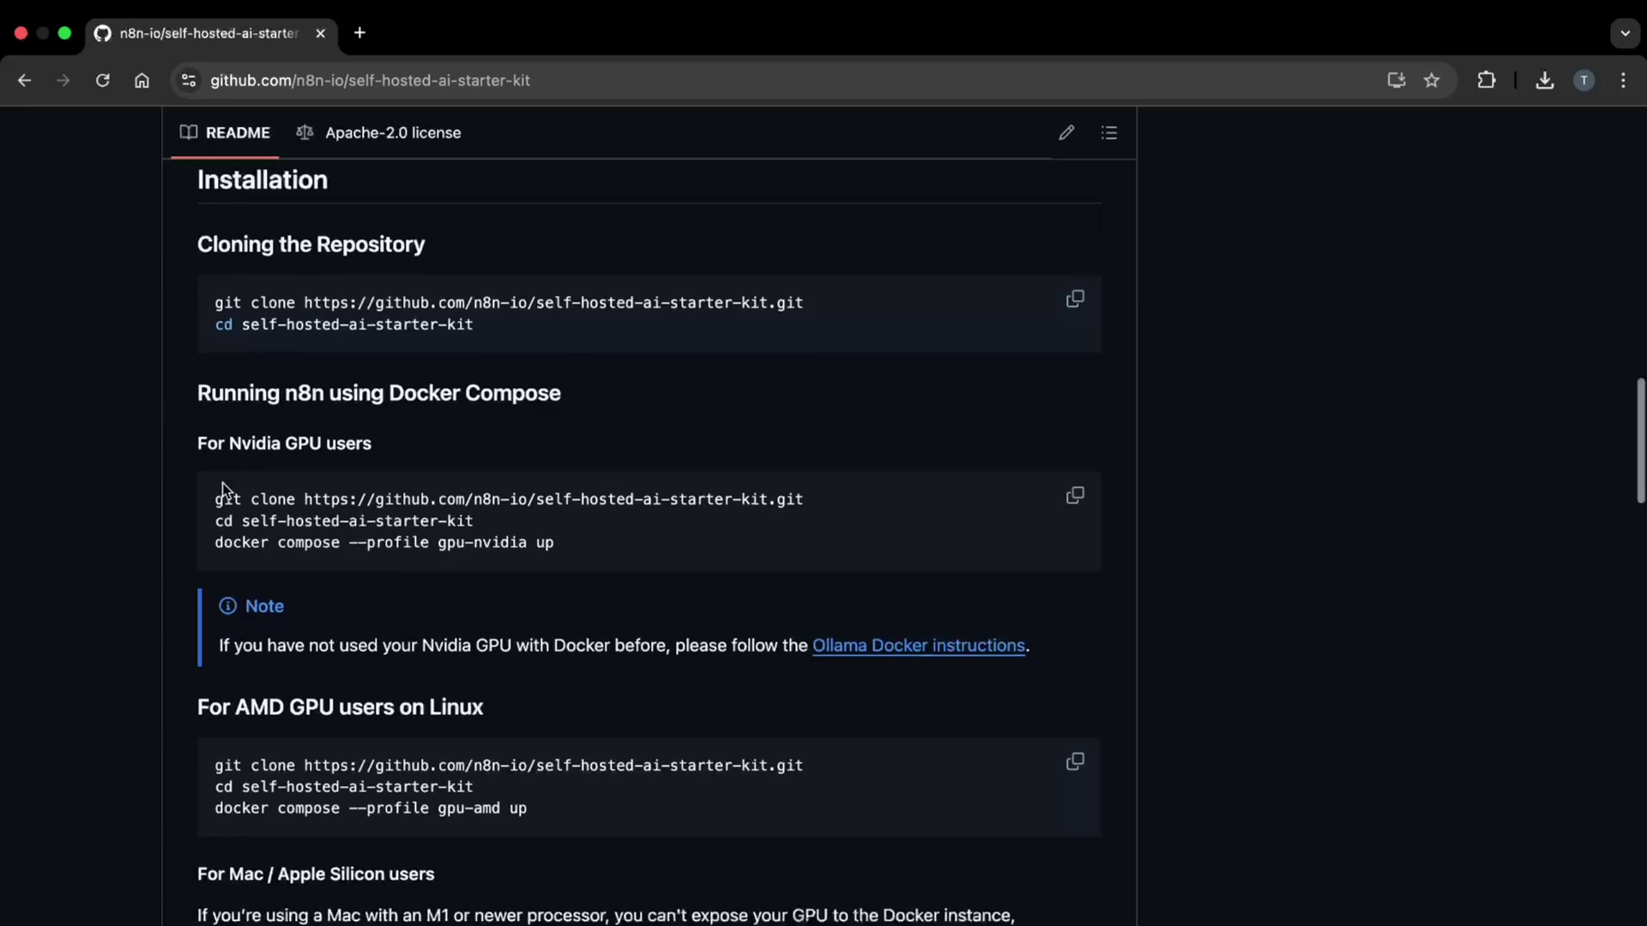
scroll(223, 482, "down", 3)
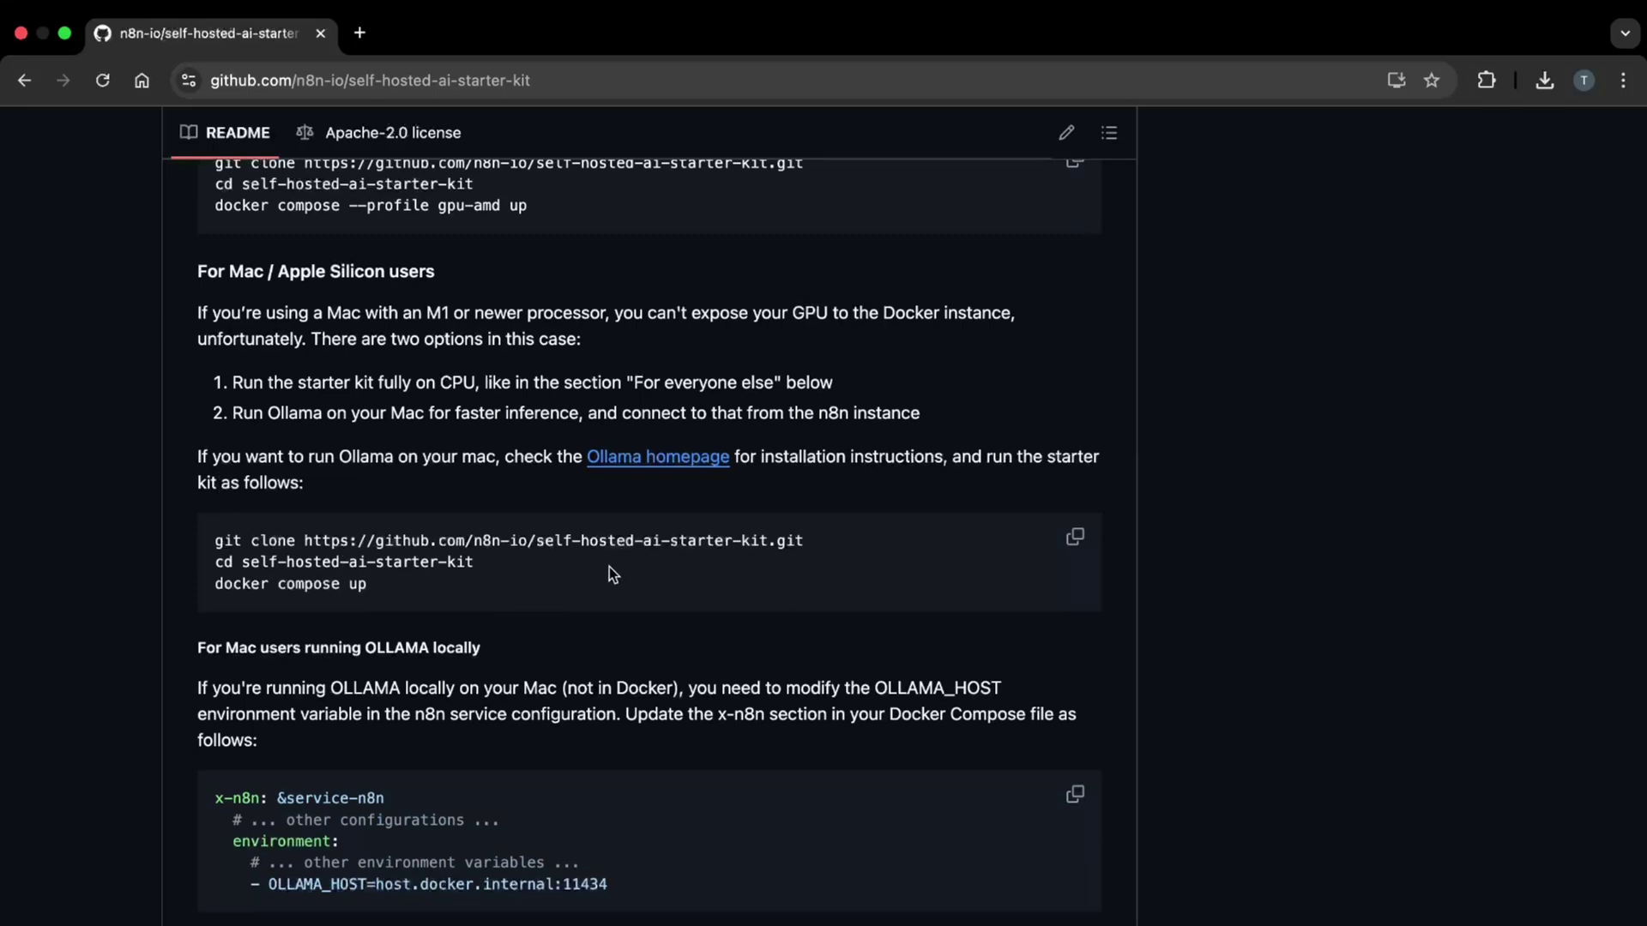
Step: Launch Terminal and run the starter kit's git clone command copied from the README
key("super+space")
type("ter")
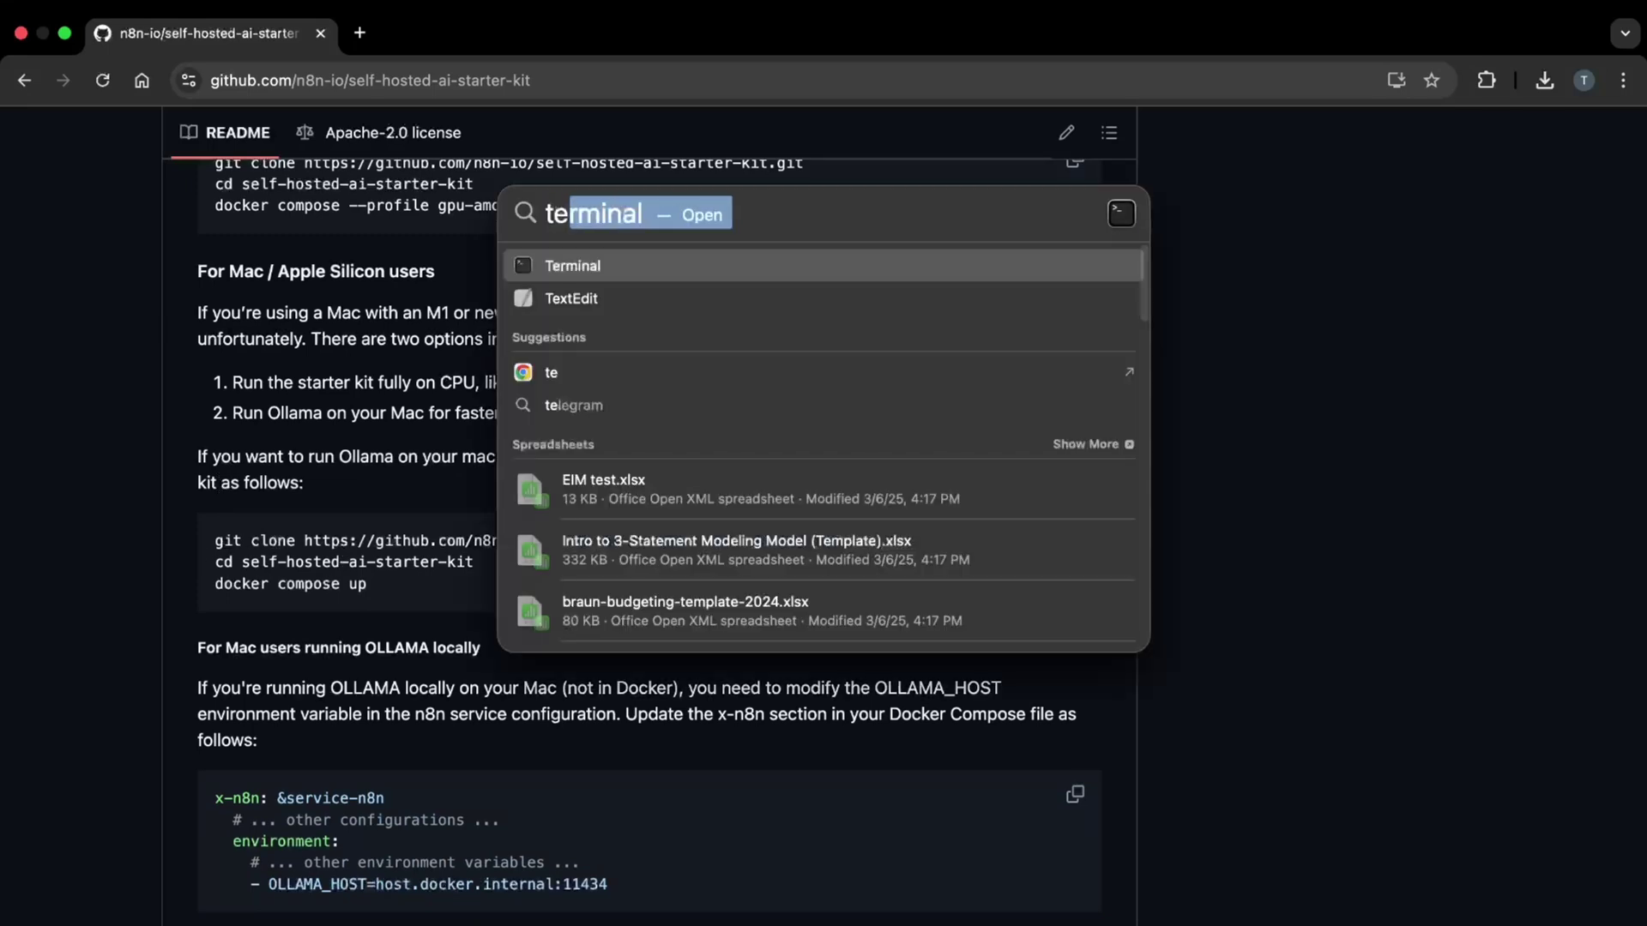
key("Return")
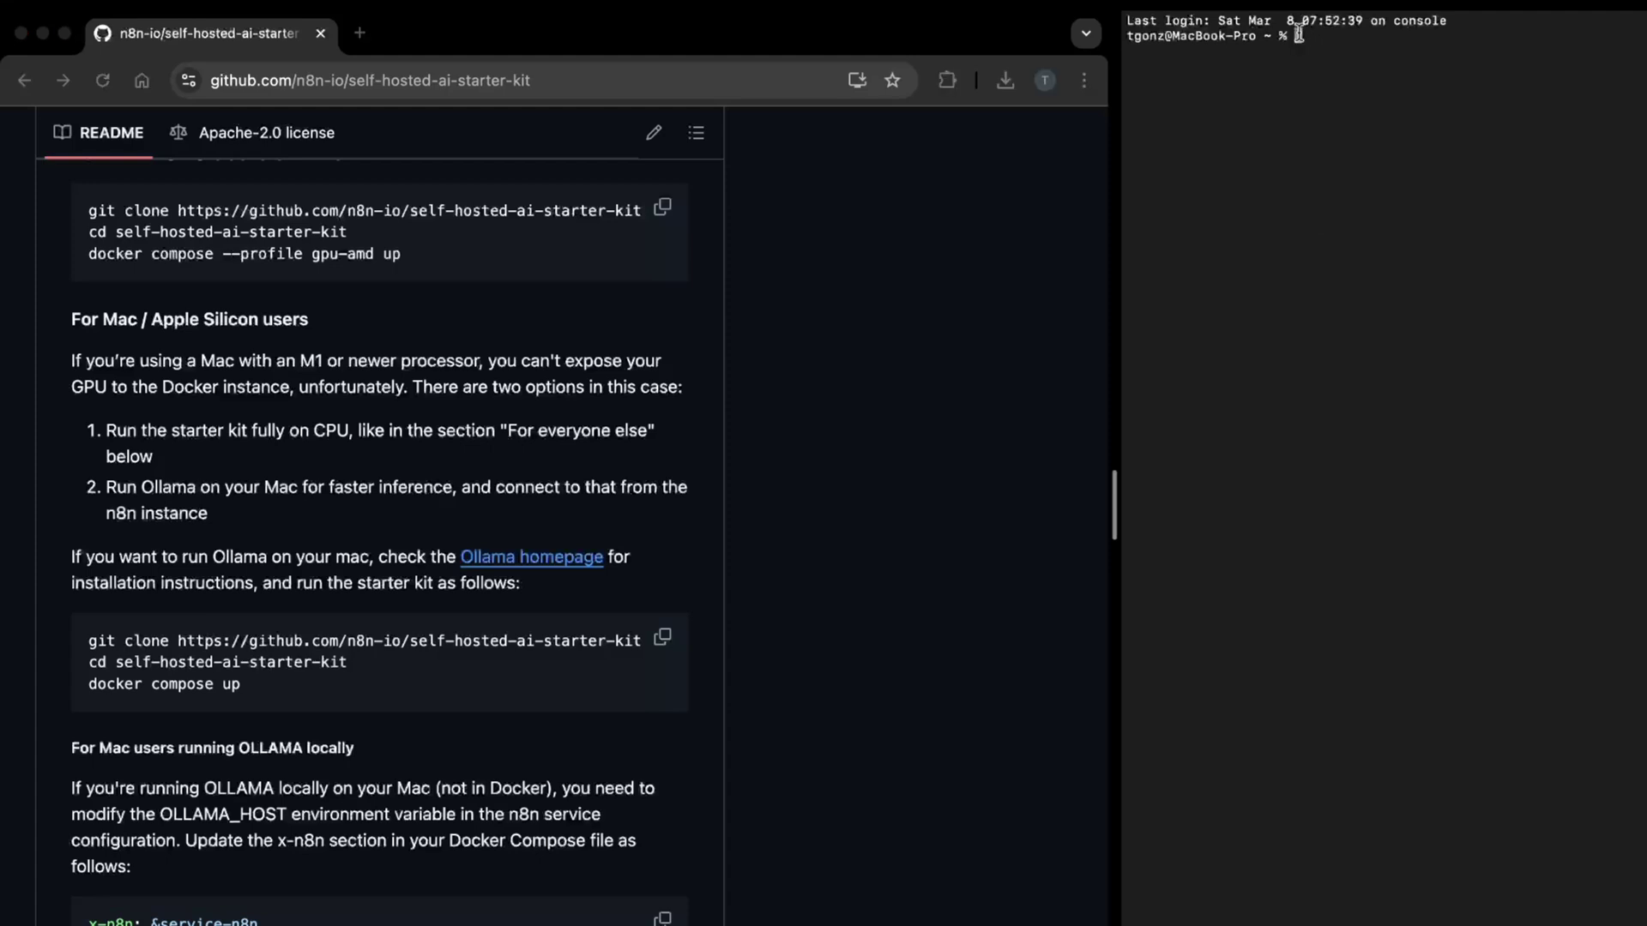
left_click(91, 641)
left_click_drag(91, 641, 236, 639)
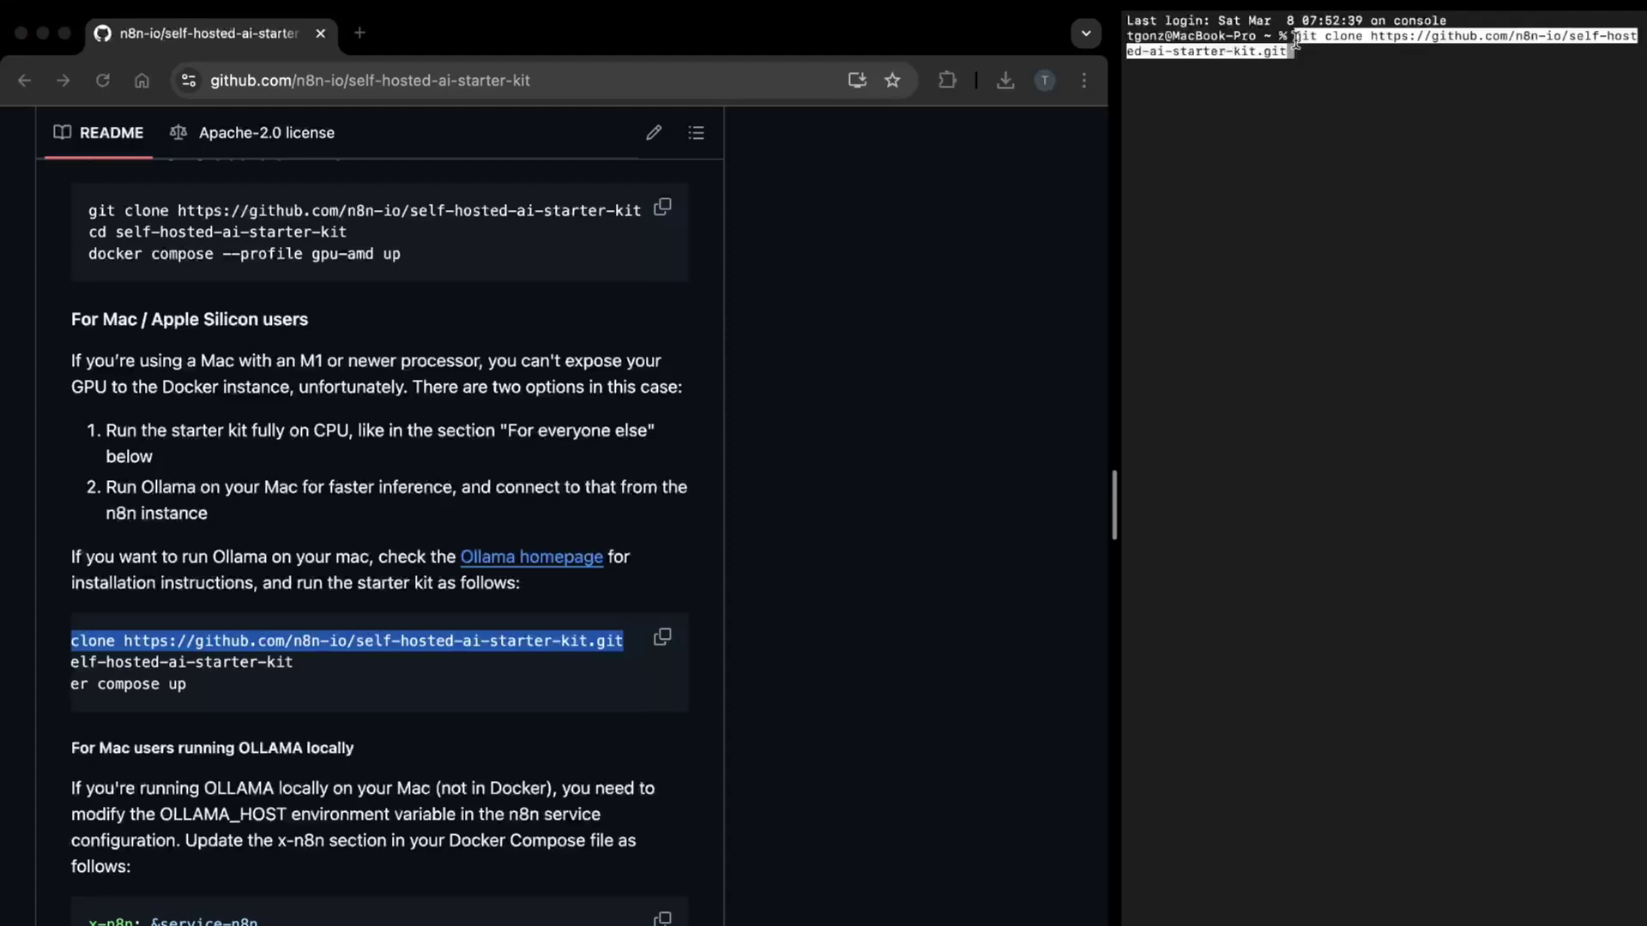
key("Return")
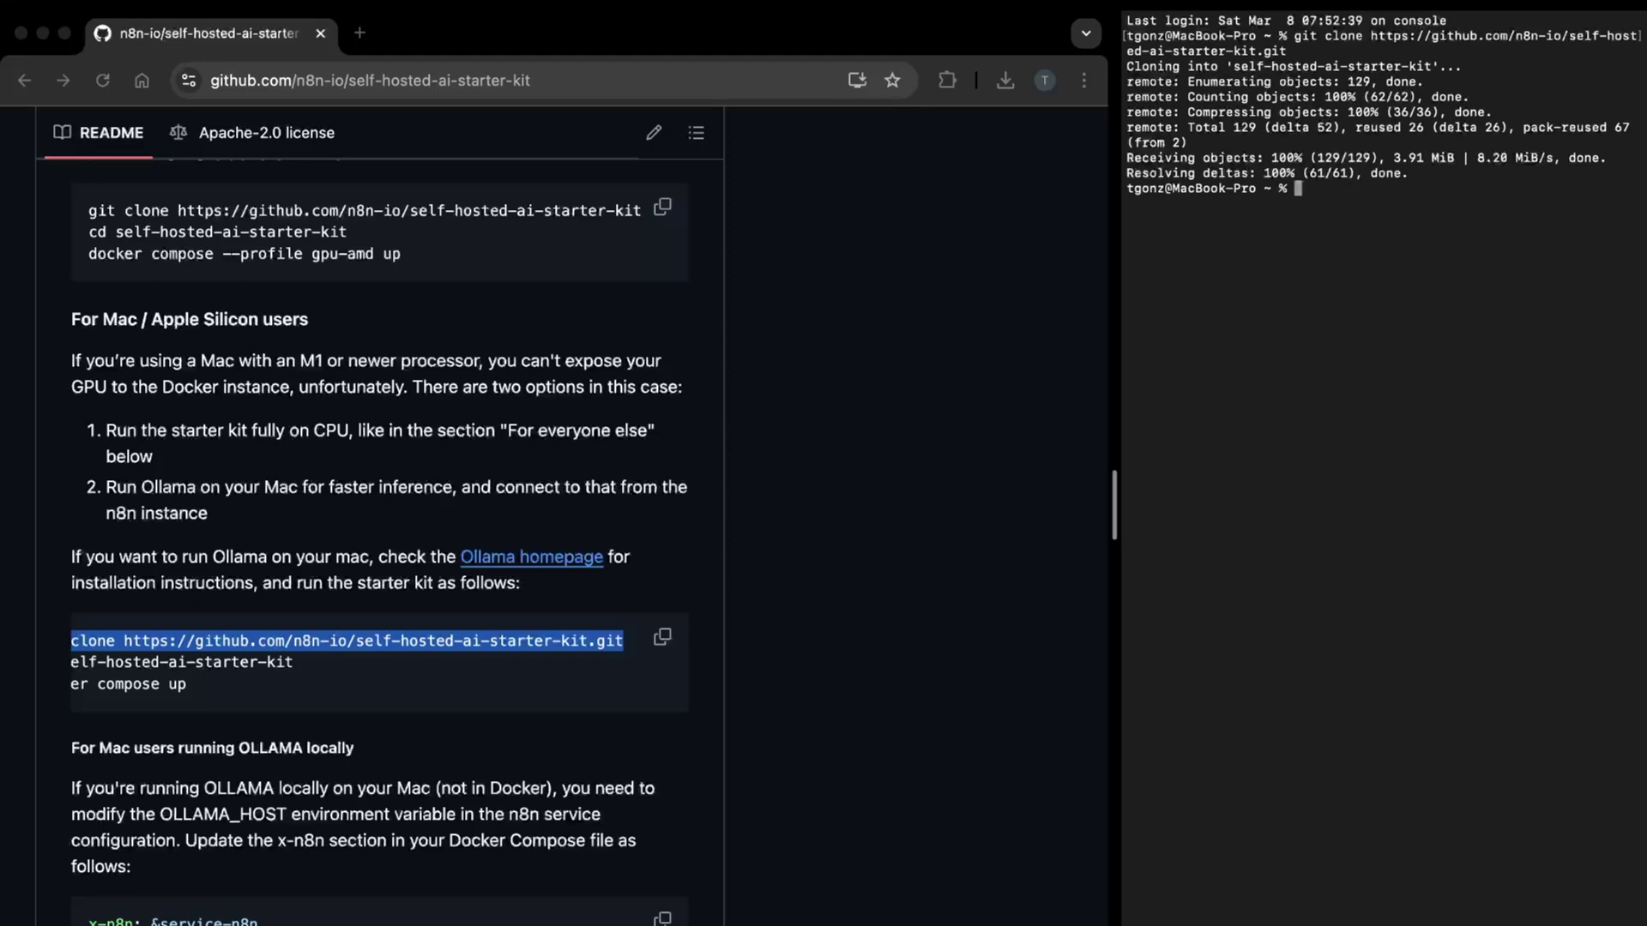
Step: Enter the self-hosted-ai-starter-kit folder, run docker compose up, and follow the logs until n8n is ready on 5678
type("cd ")
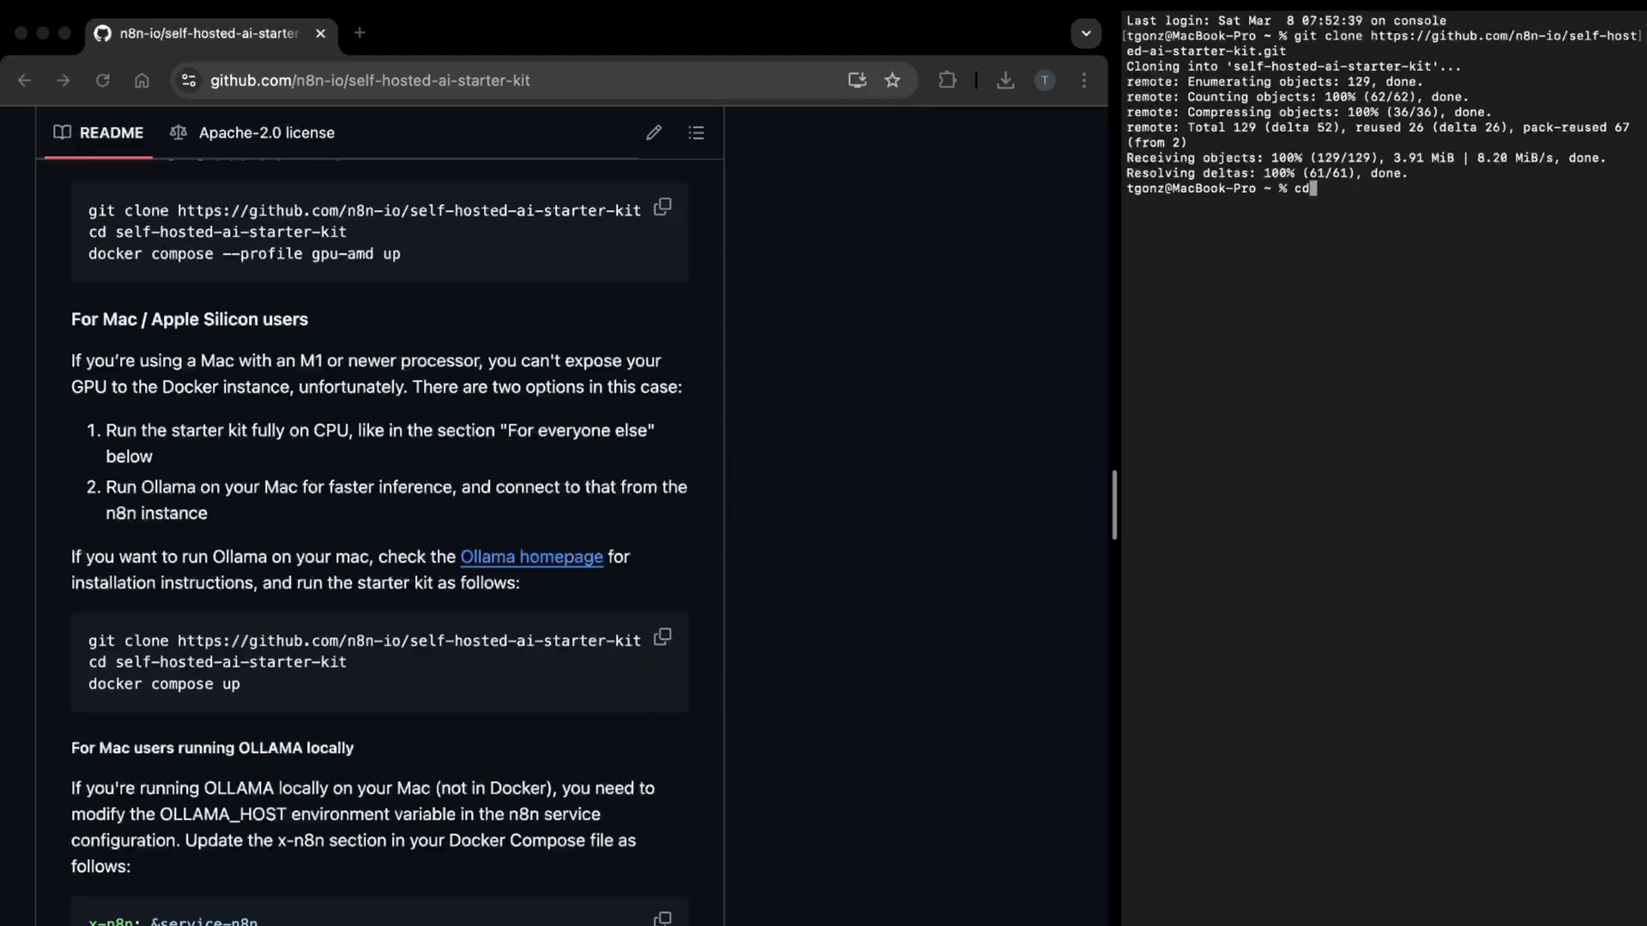
type("self-hosted-ai-starte")
key("Tab")
key("Return")
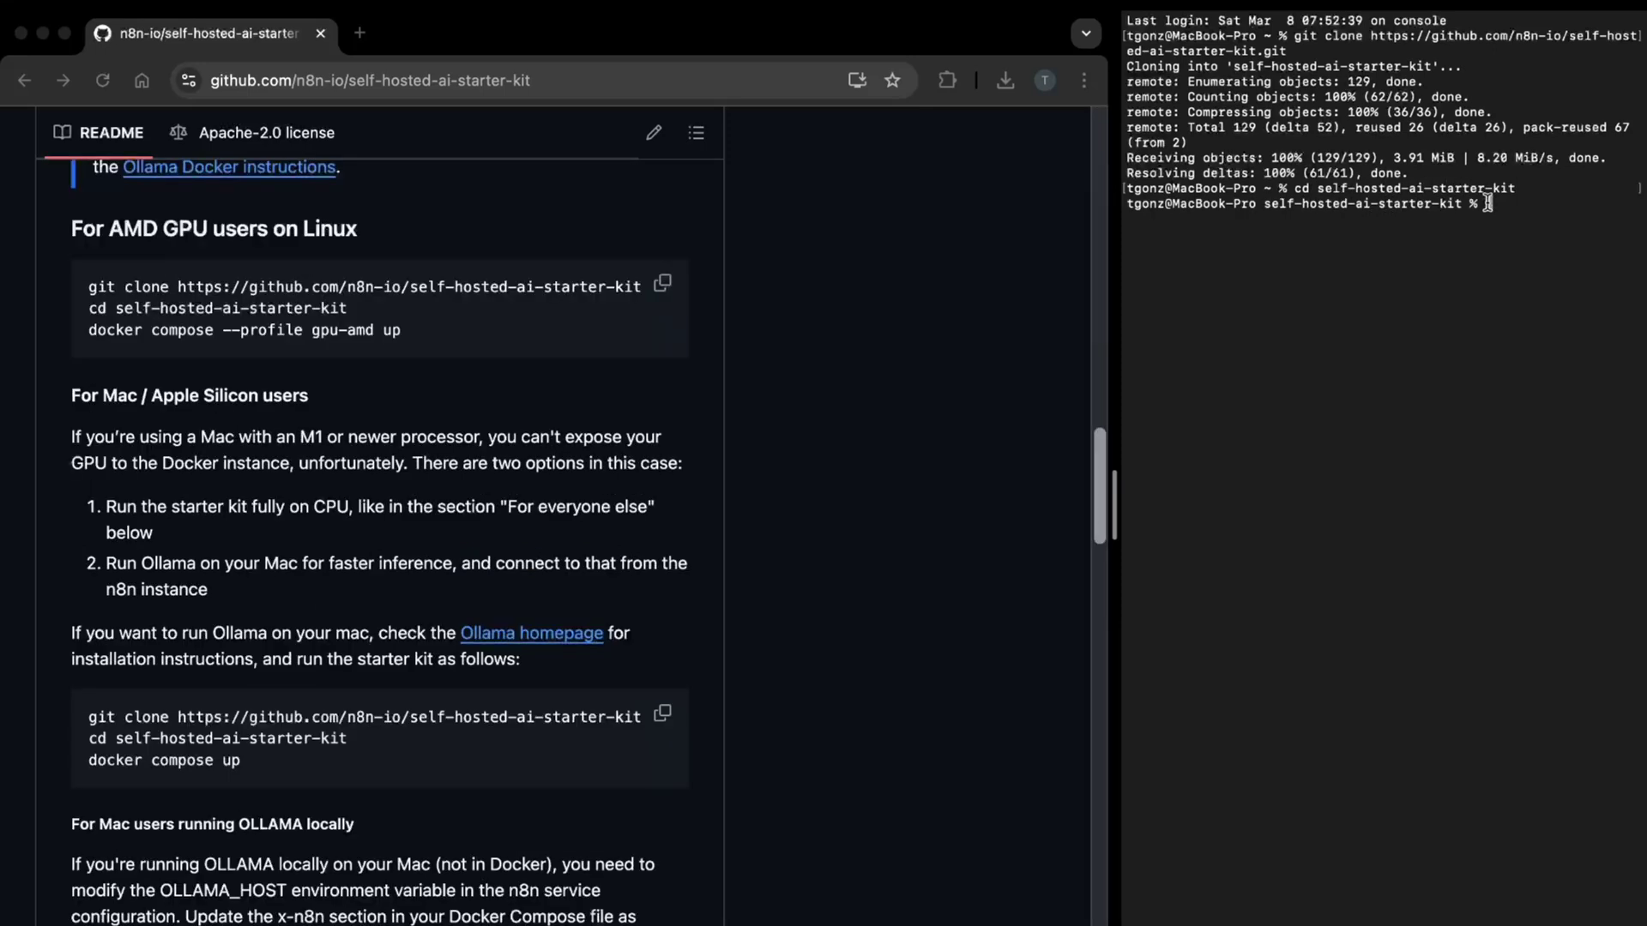
type("docker compose up")
key("Return")
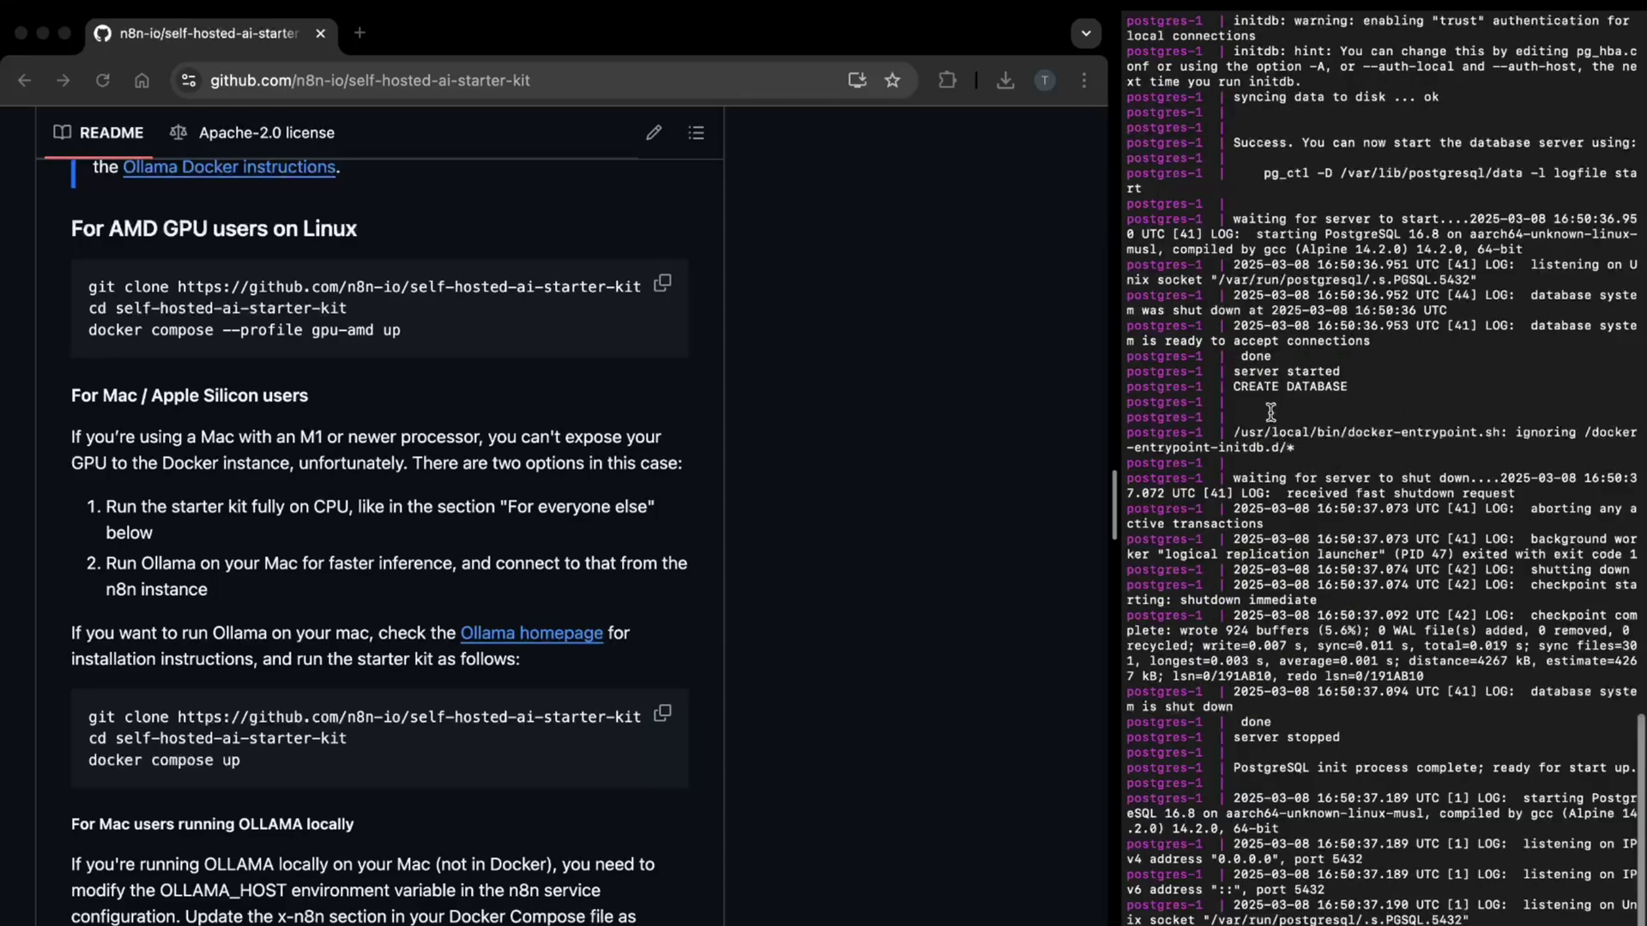
scroll(1270, 413, "up", 15)
scroll(1277, 727, "down", 1)
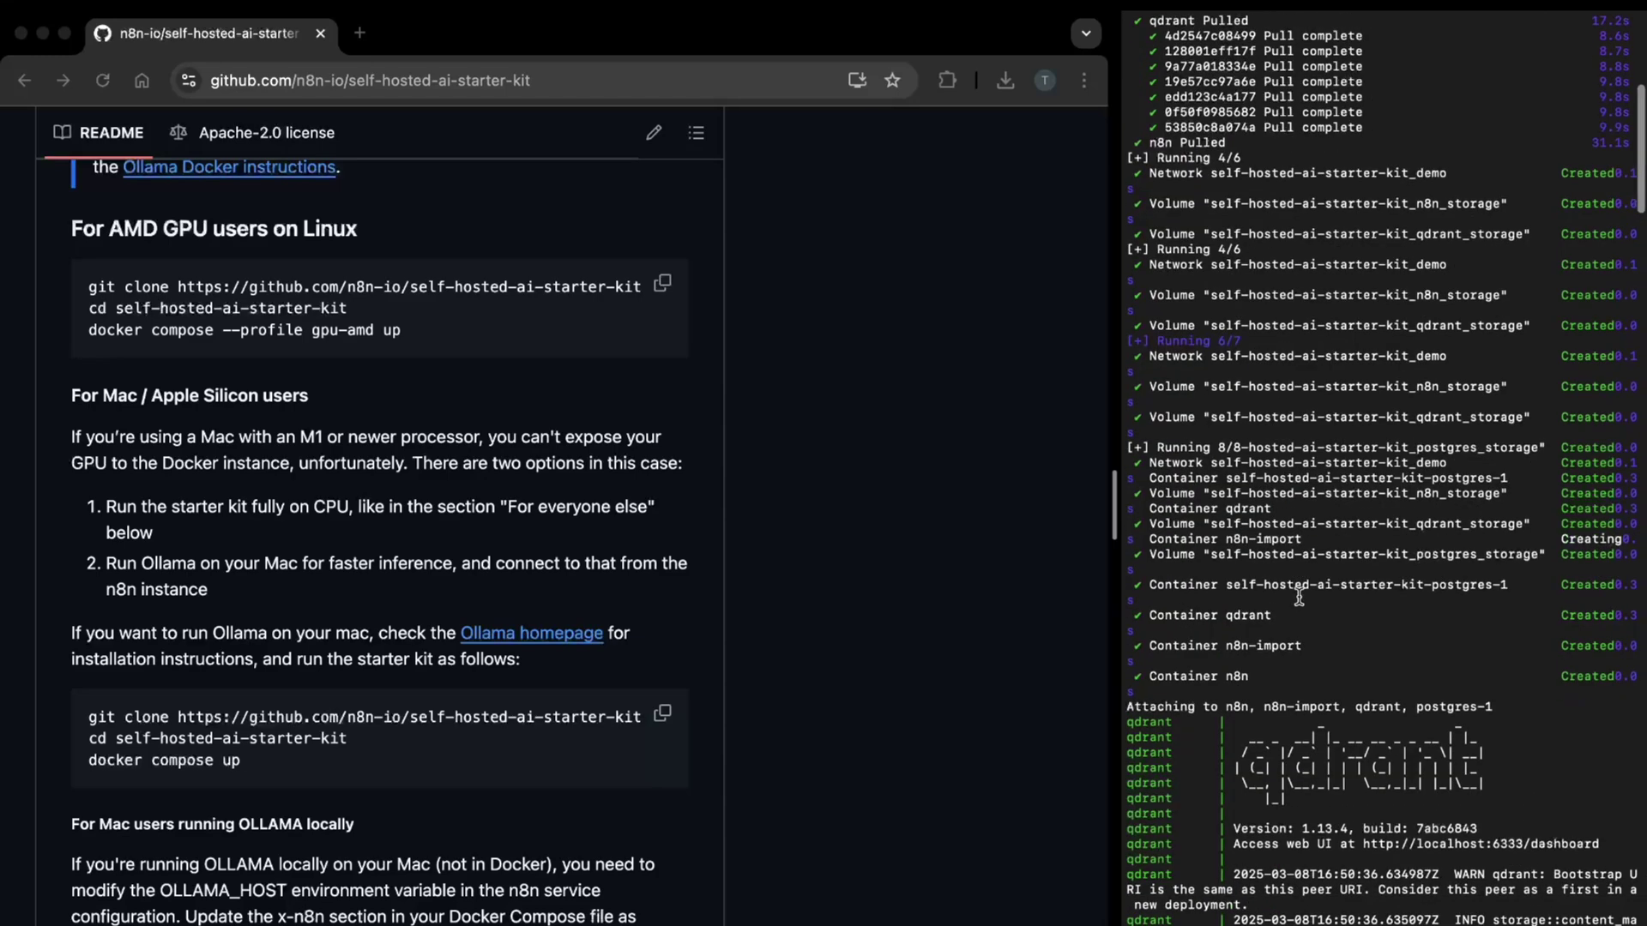
scroll(1317, 431, "down", 15)
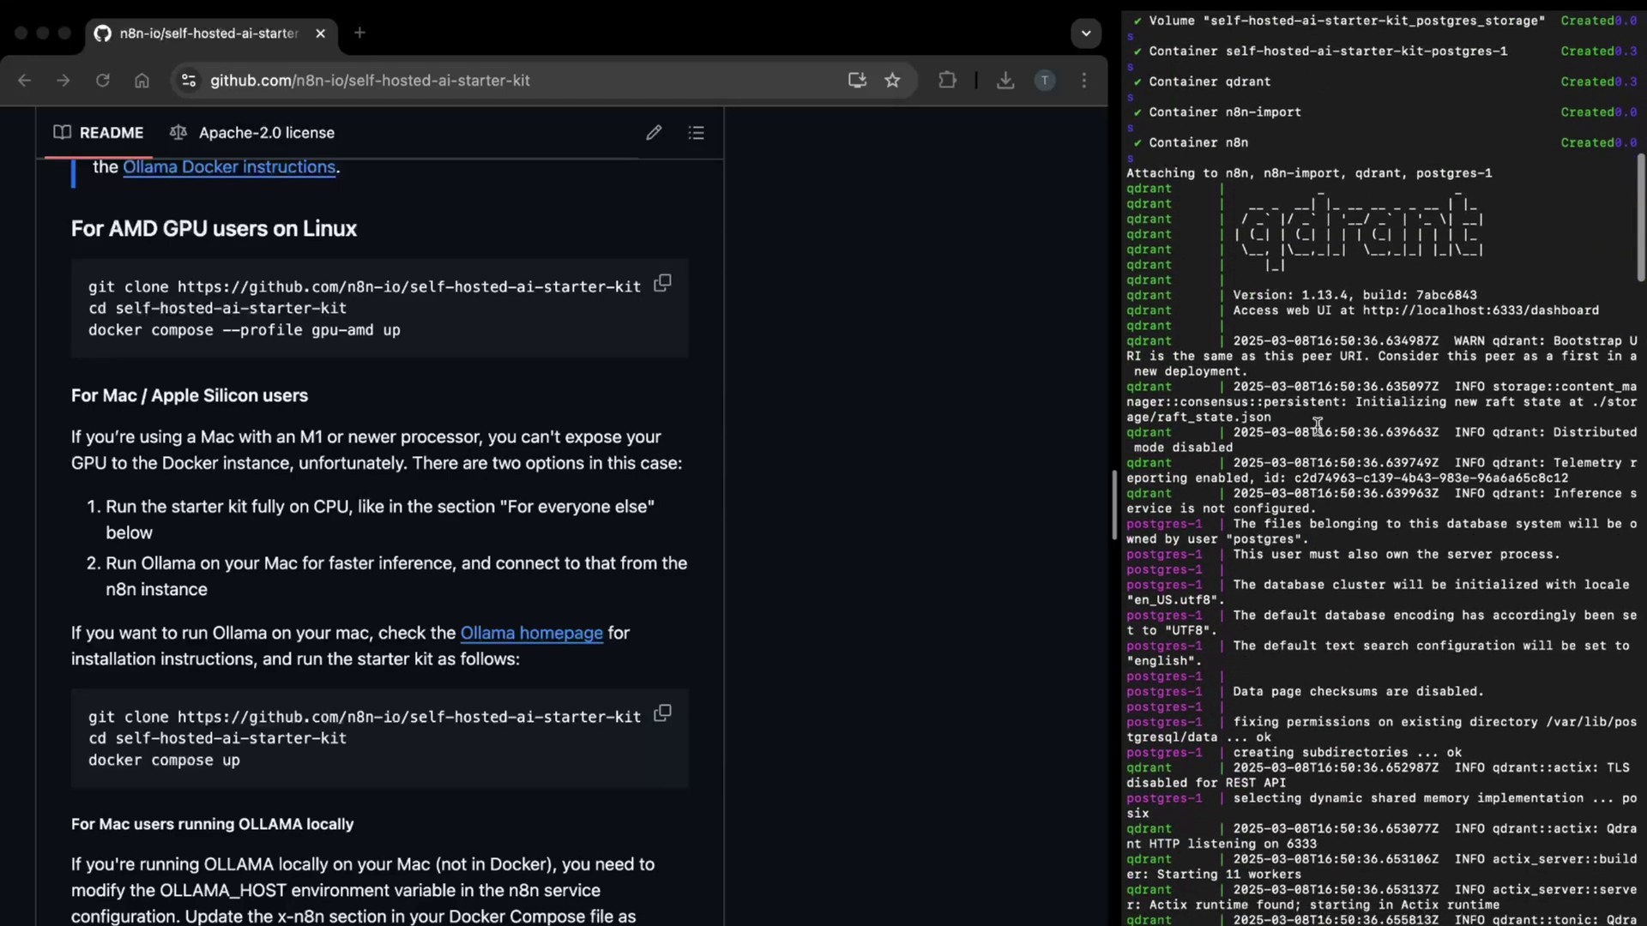
scroll(1318, 422, "down", 6)
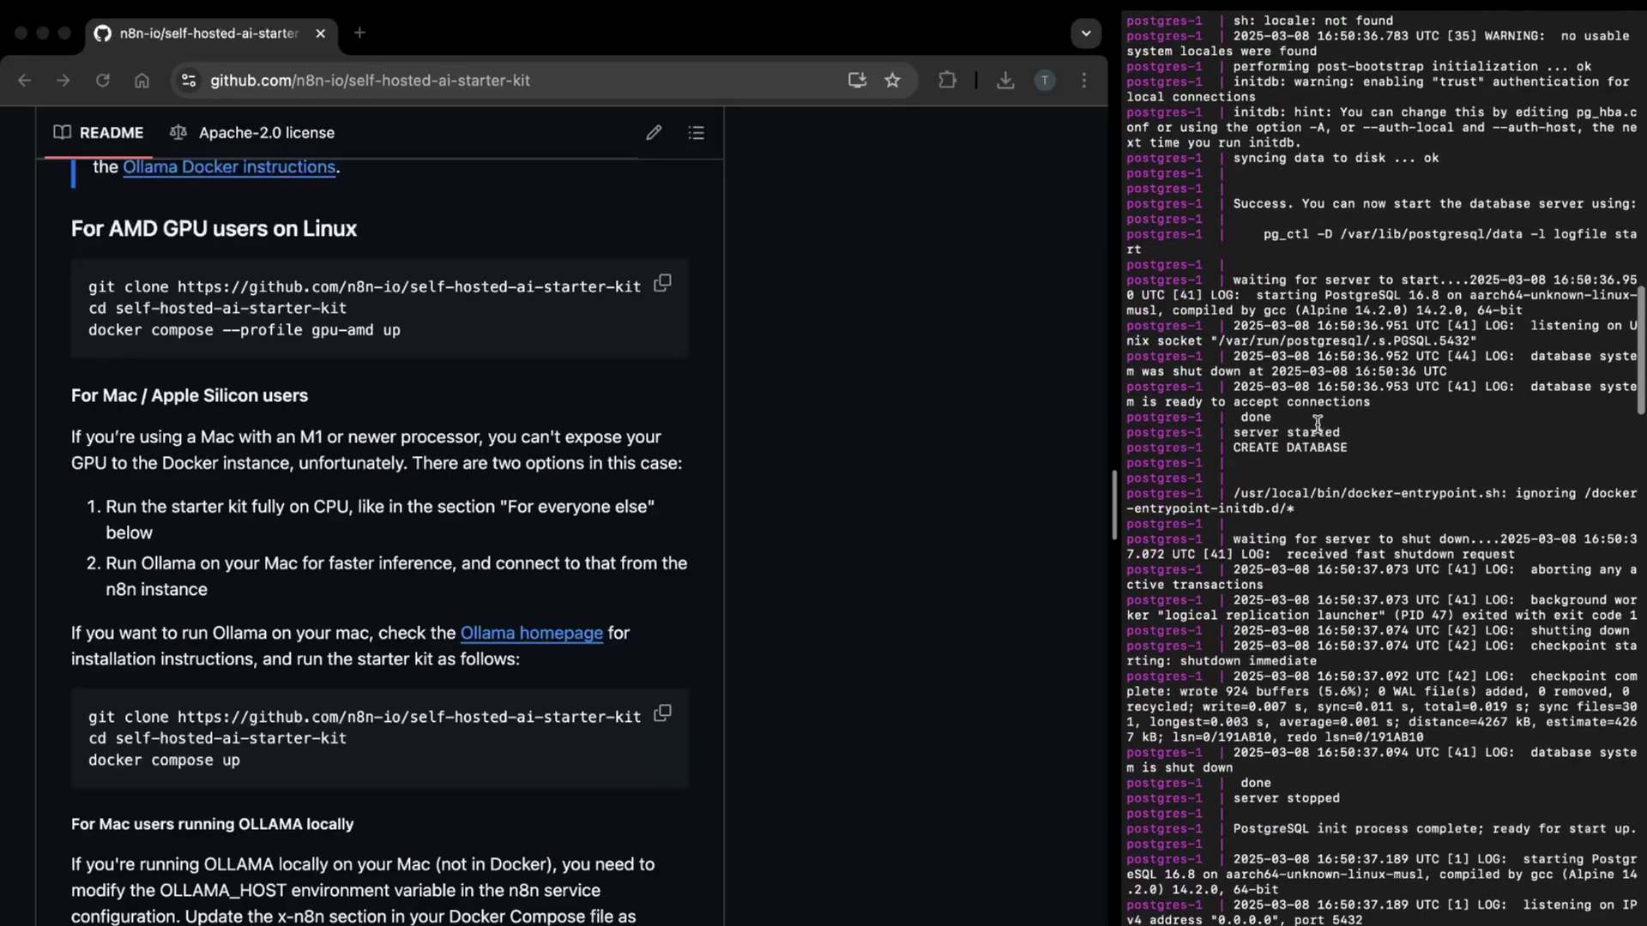
scroll(1381, 429, "up", 15)
scroll(1381, 428, "down", 10)
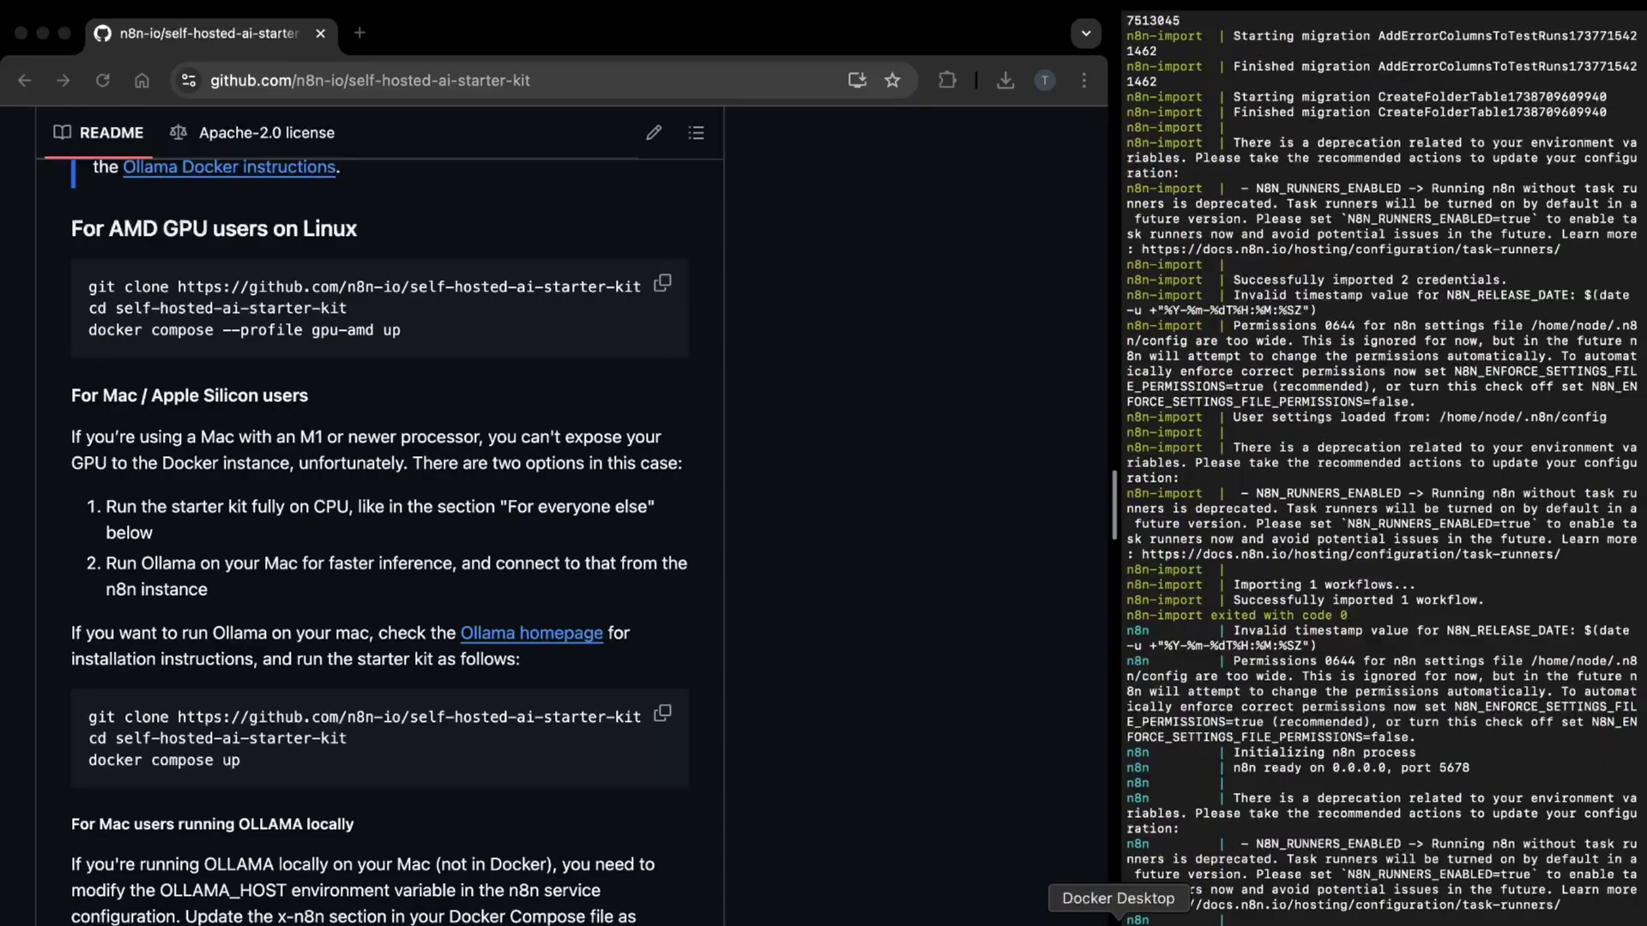
Step: Check the postgres, qdrant and n8n images in Docker Desktop, then view the running self-hosted-ai-starter-kit containers
left_click(1106, 914)
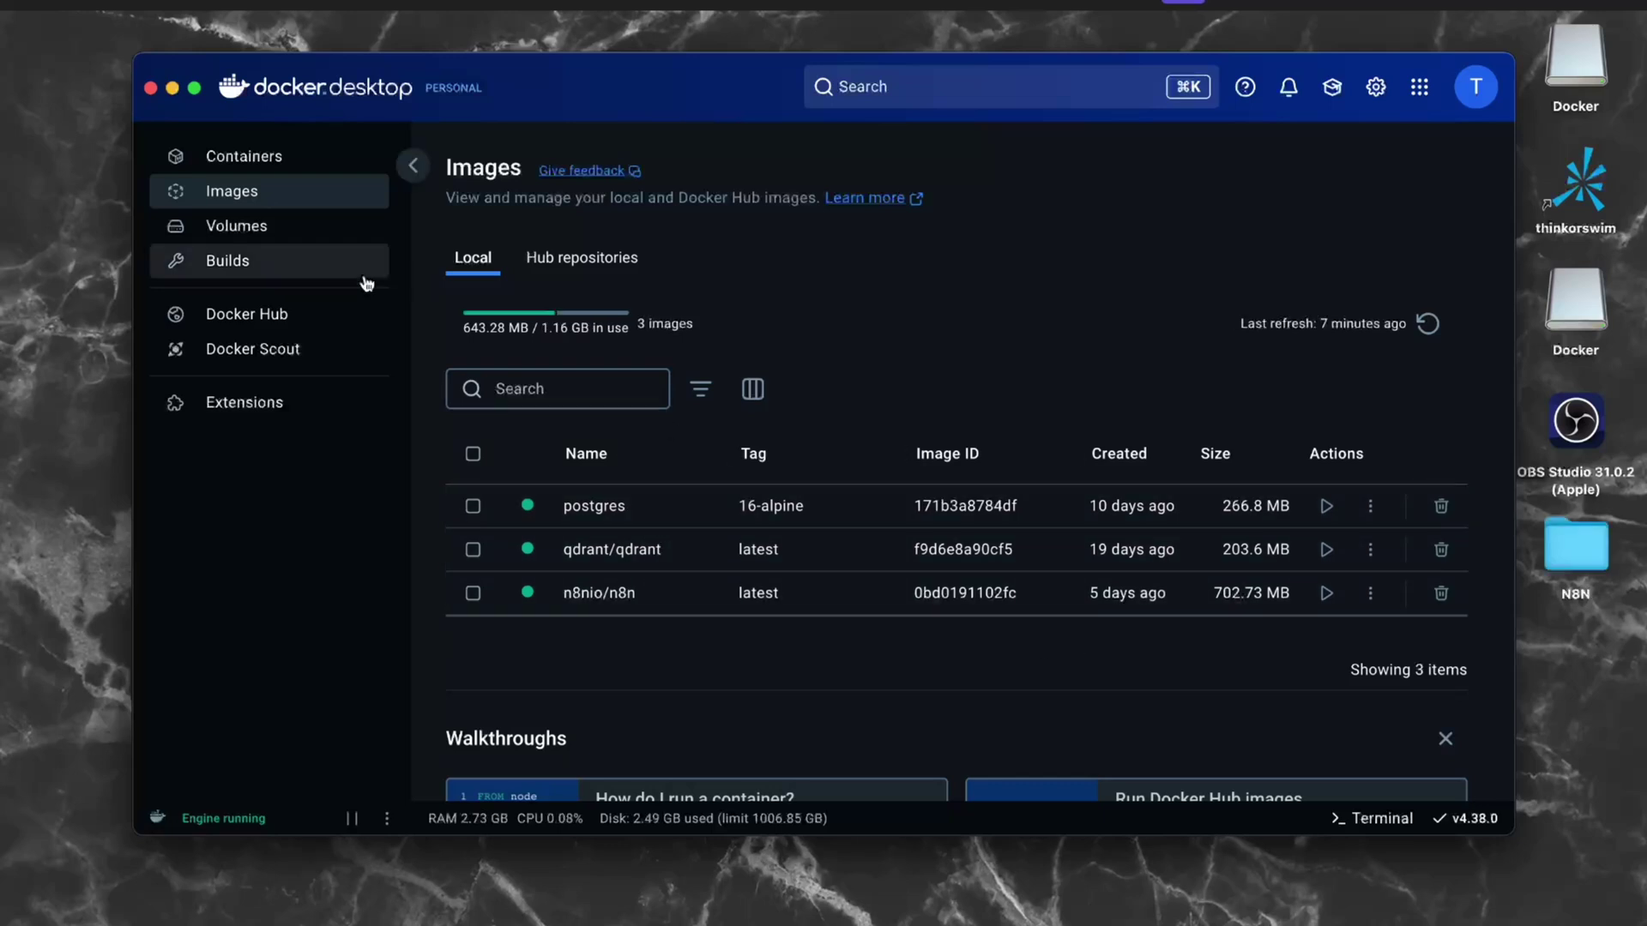
left_click(247, 158)
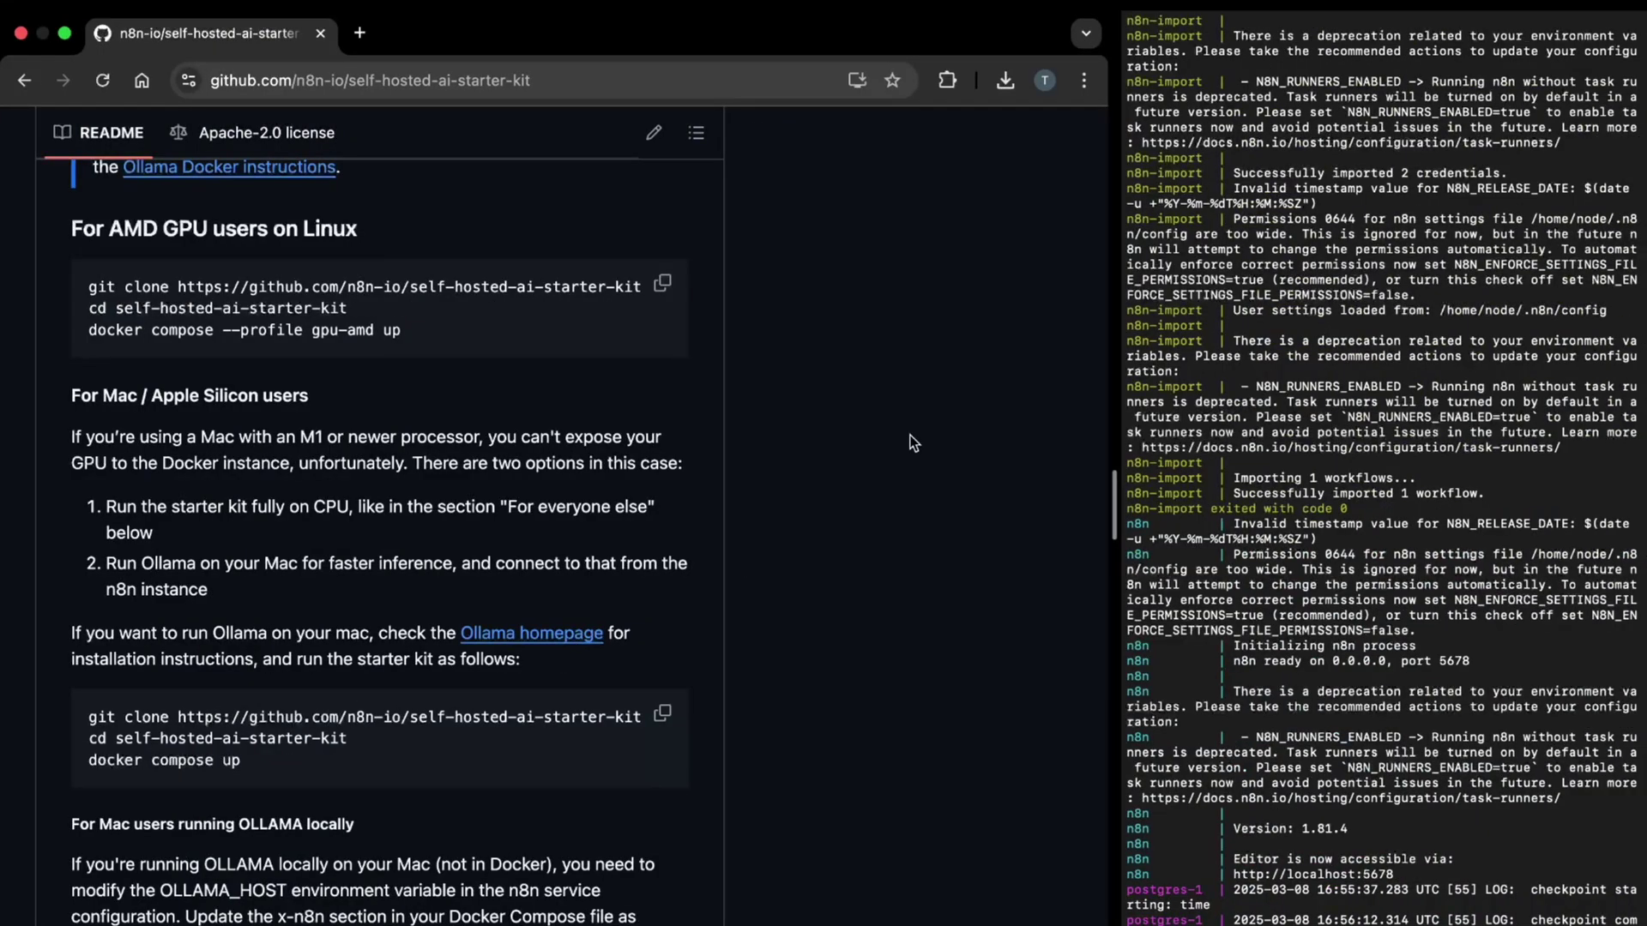
Step: Load localhost:5678 in a new Chrome tab and try continuing past the empty owner account form
left_click(357, 34)
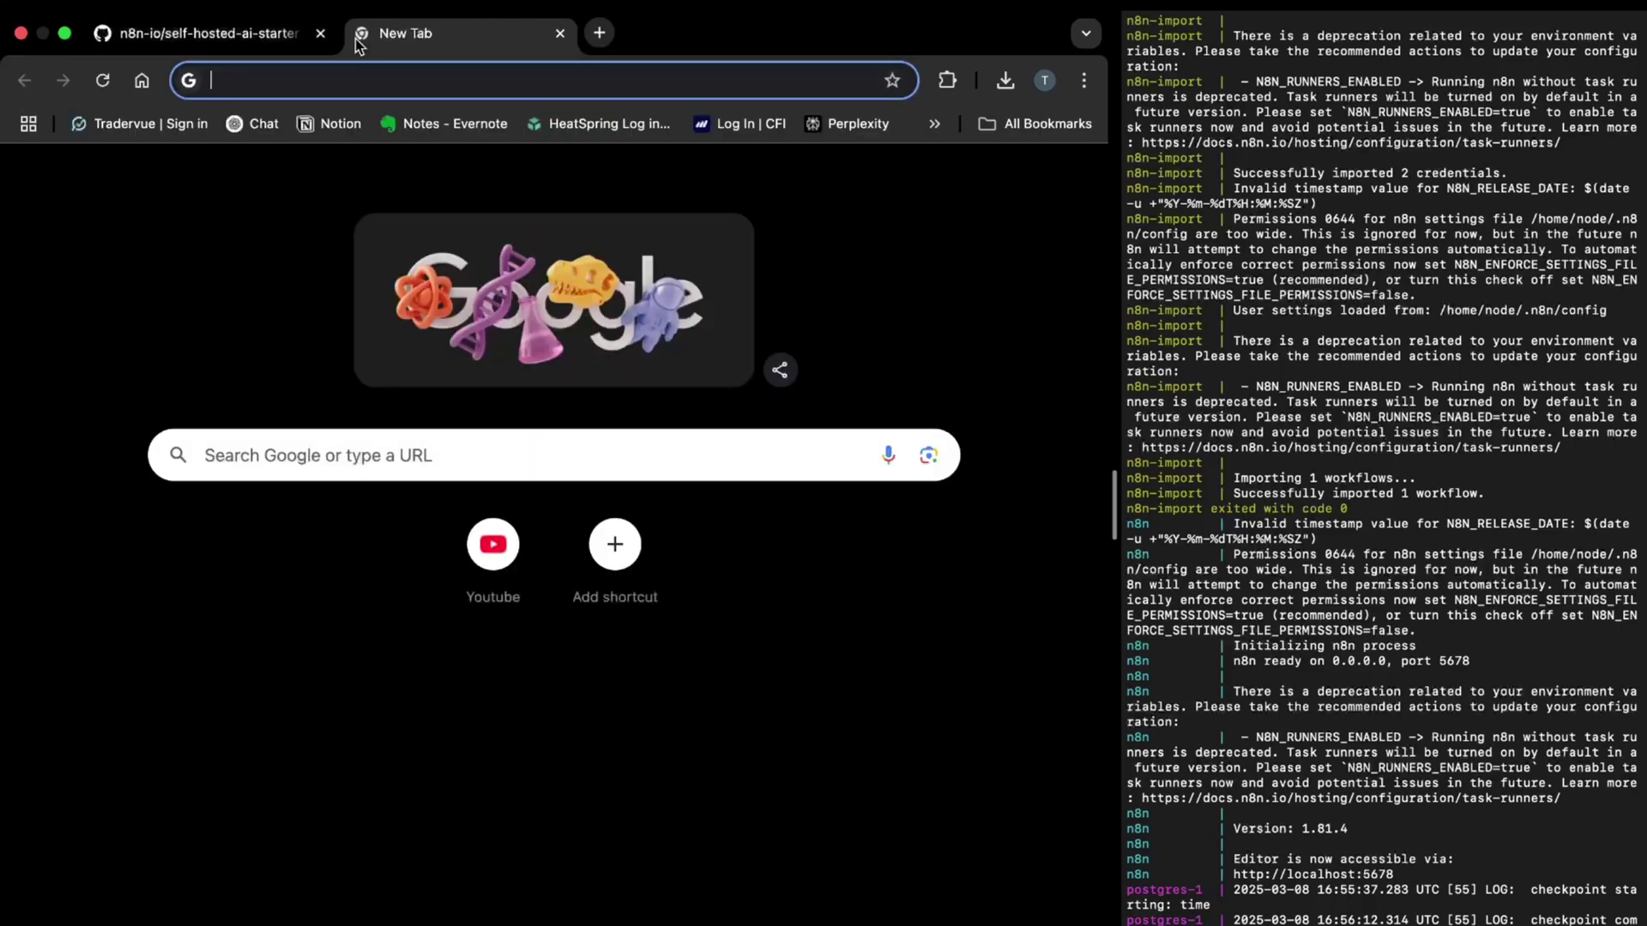
type("localhost:5678")
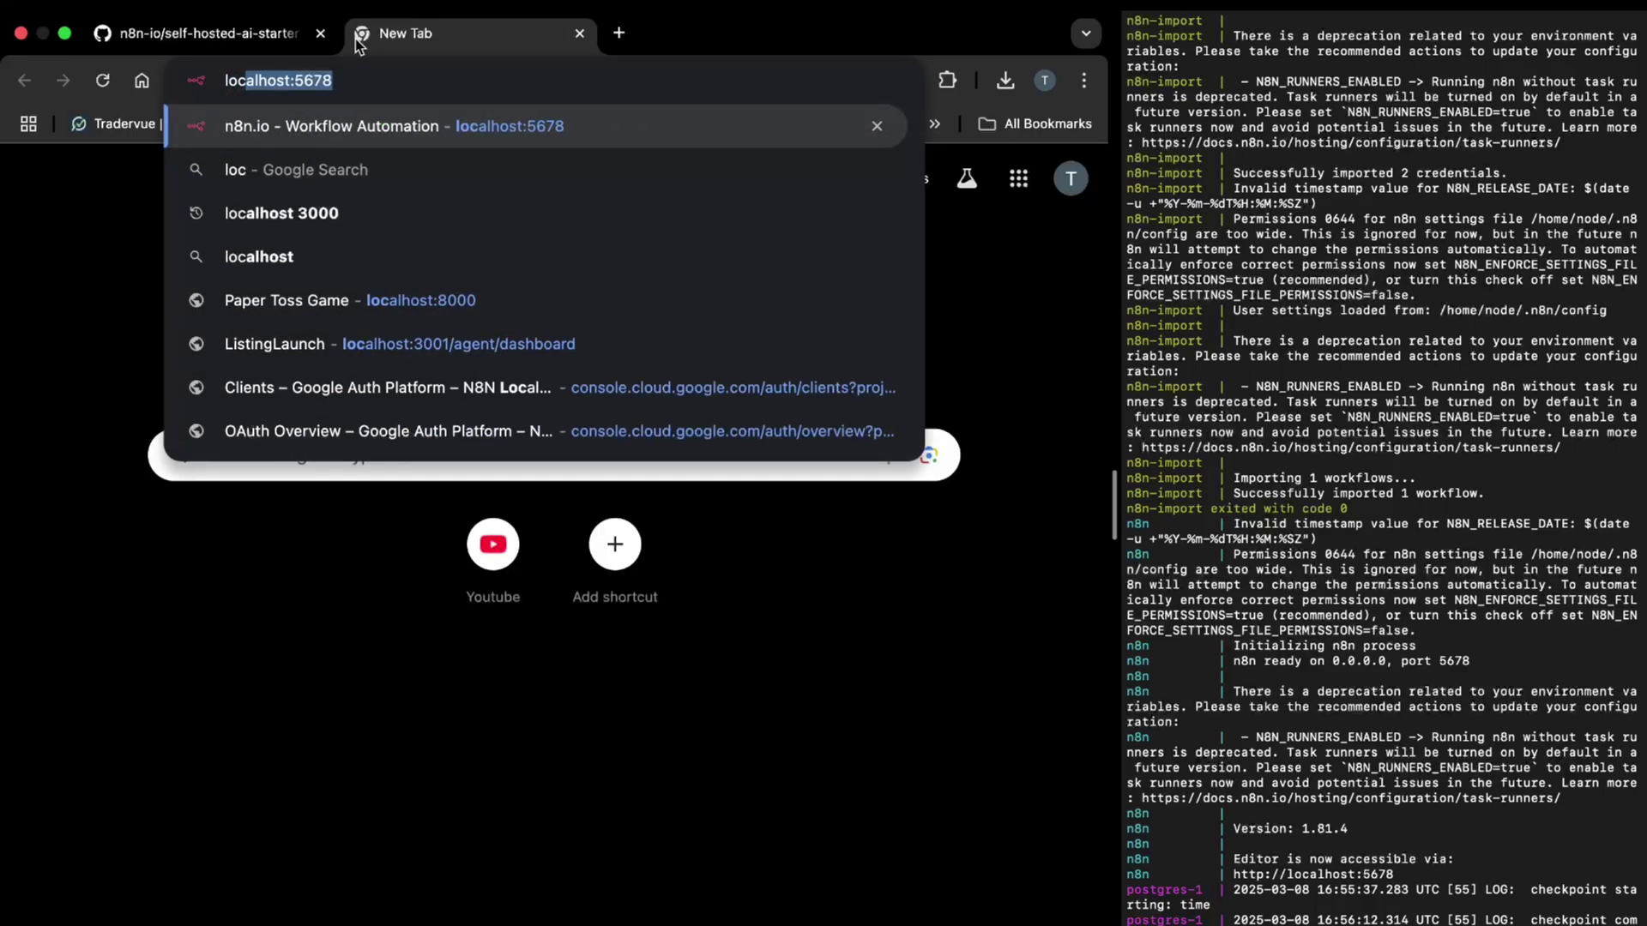
key("Return")
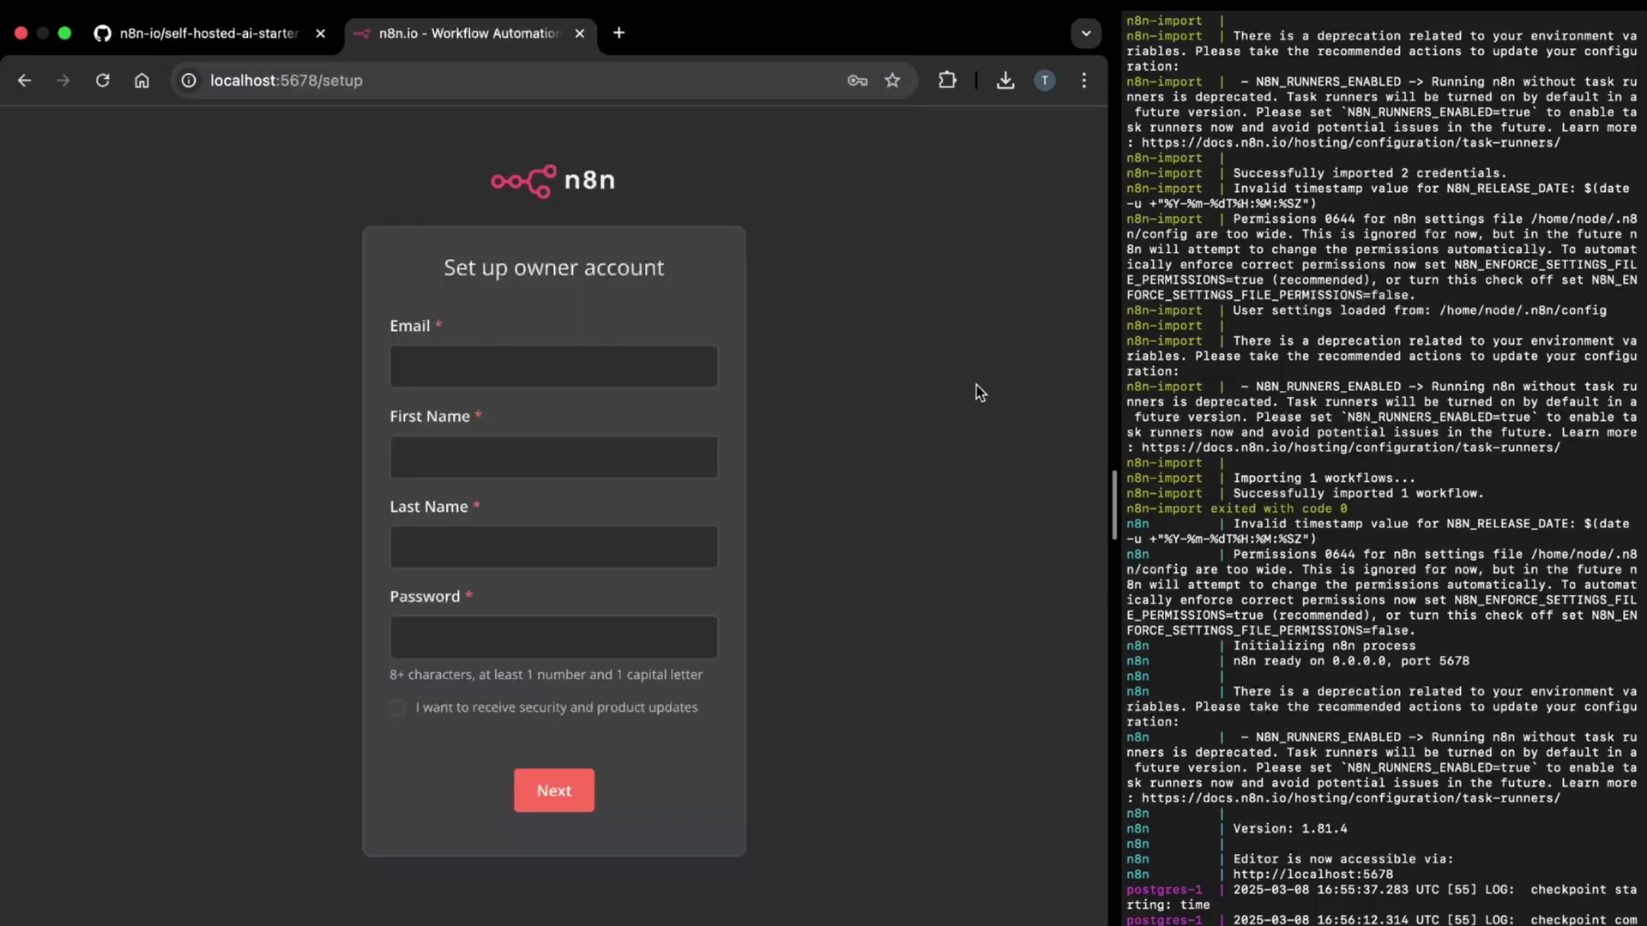
left_click(976, 384)
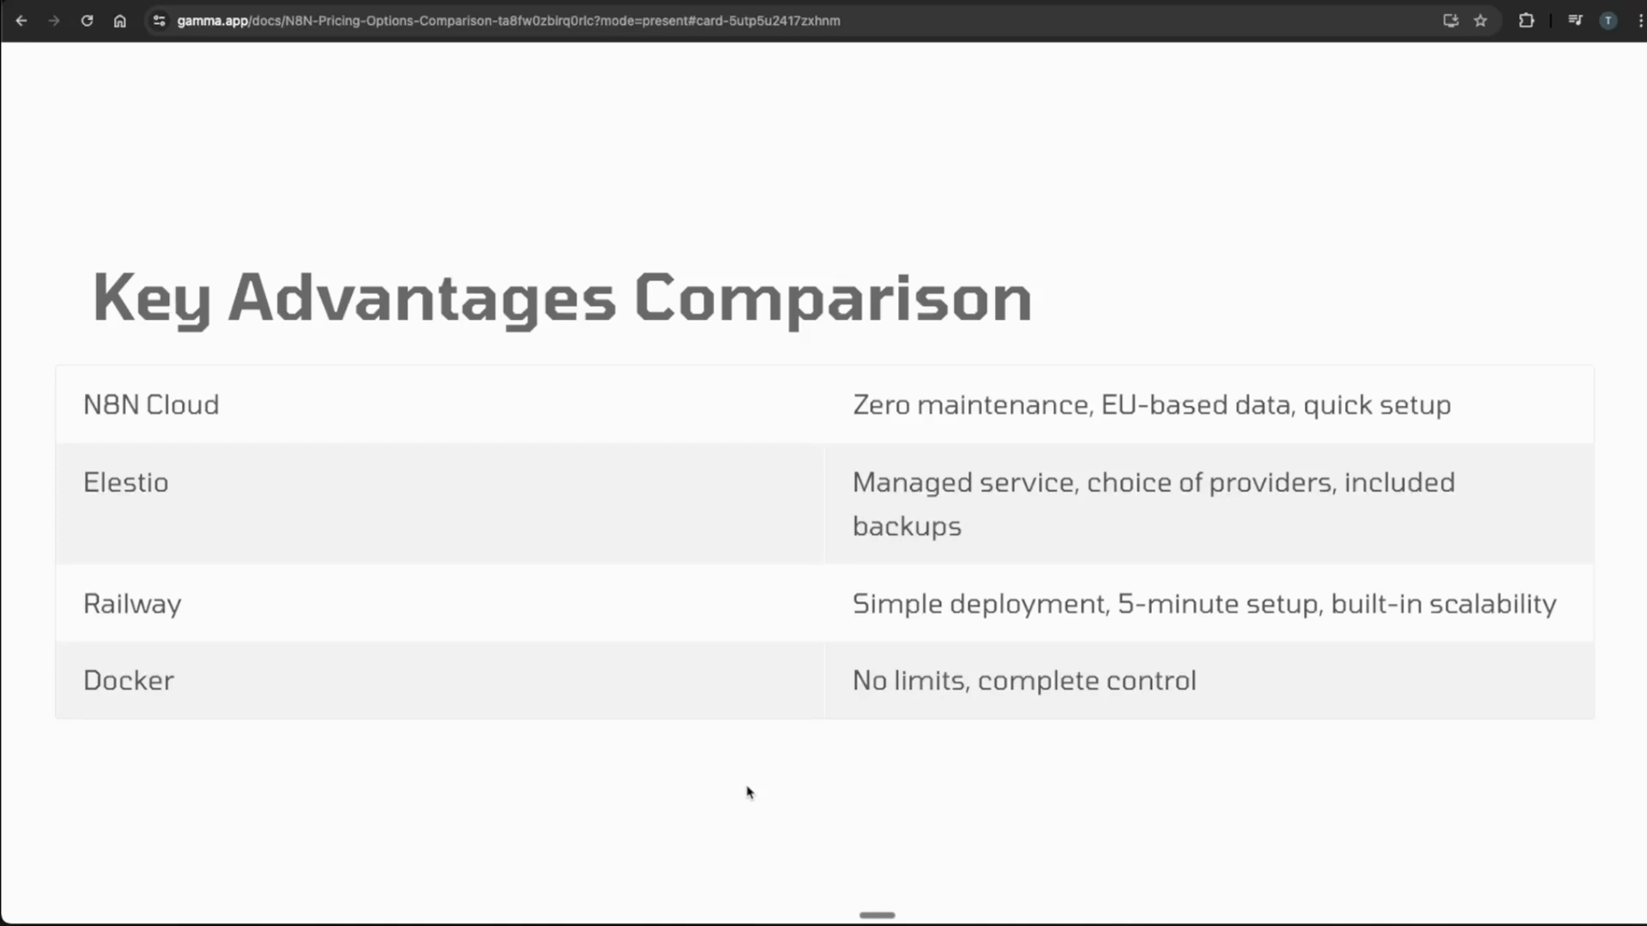
key("super+grave")
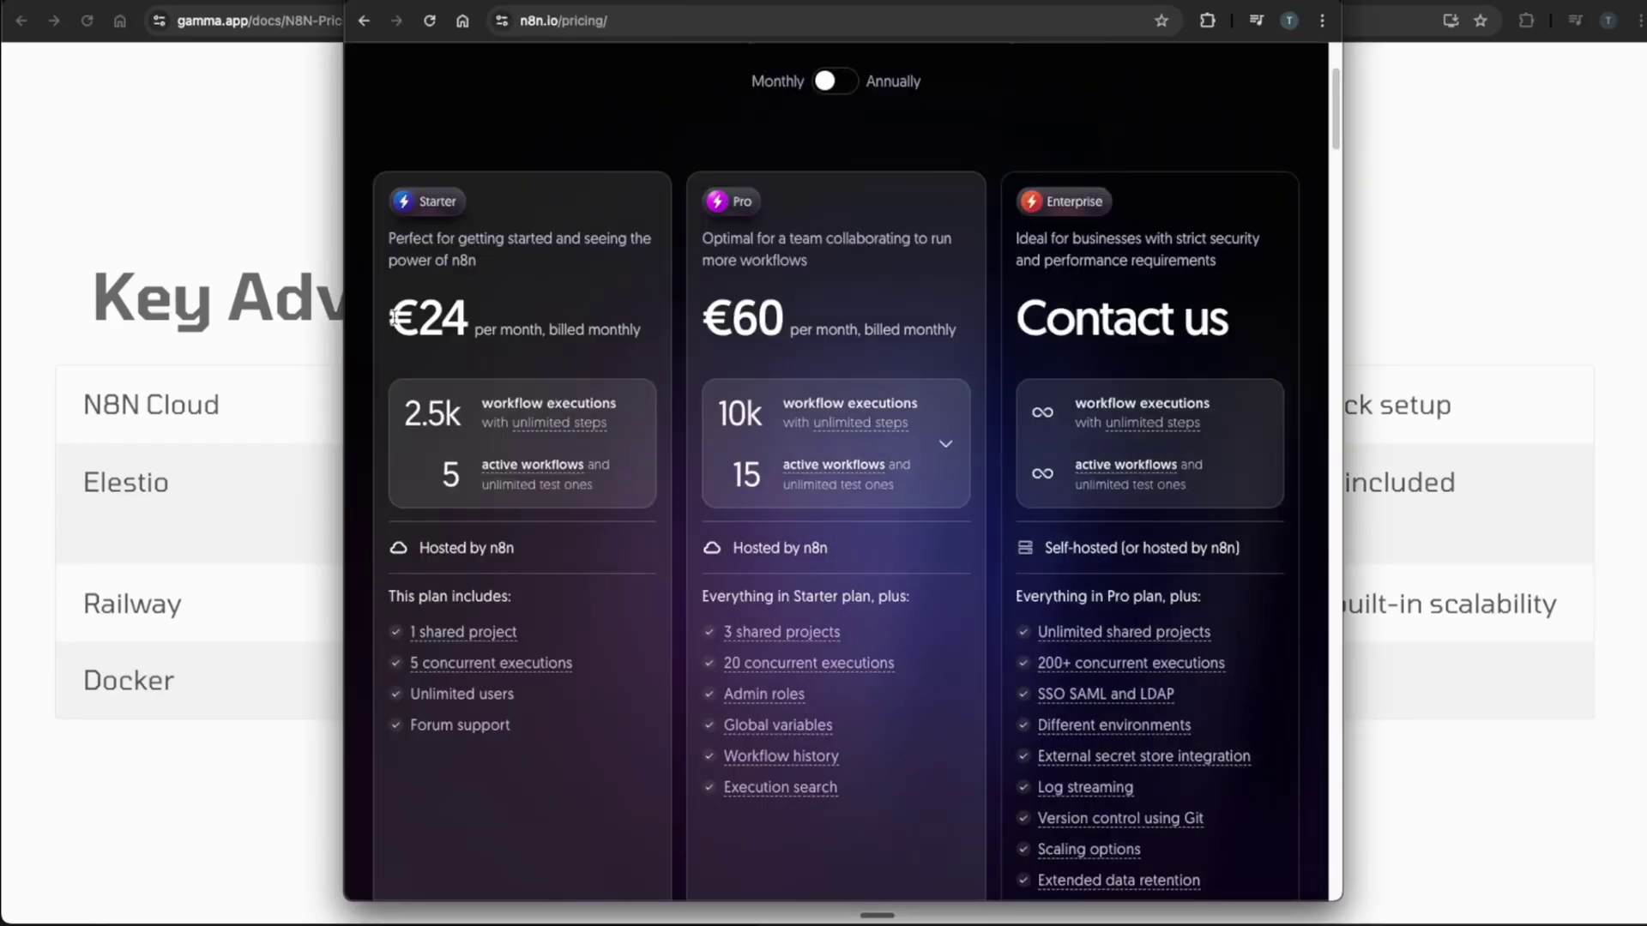
double_click(391, 316)
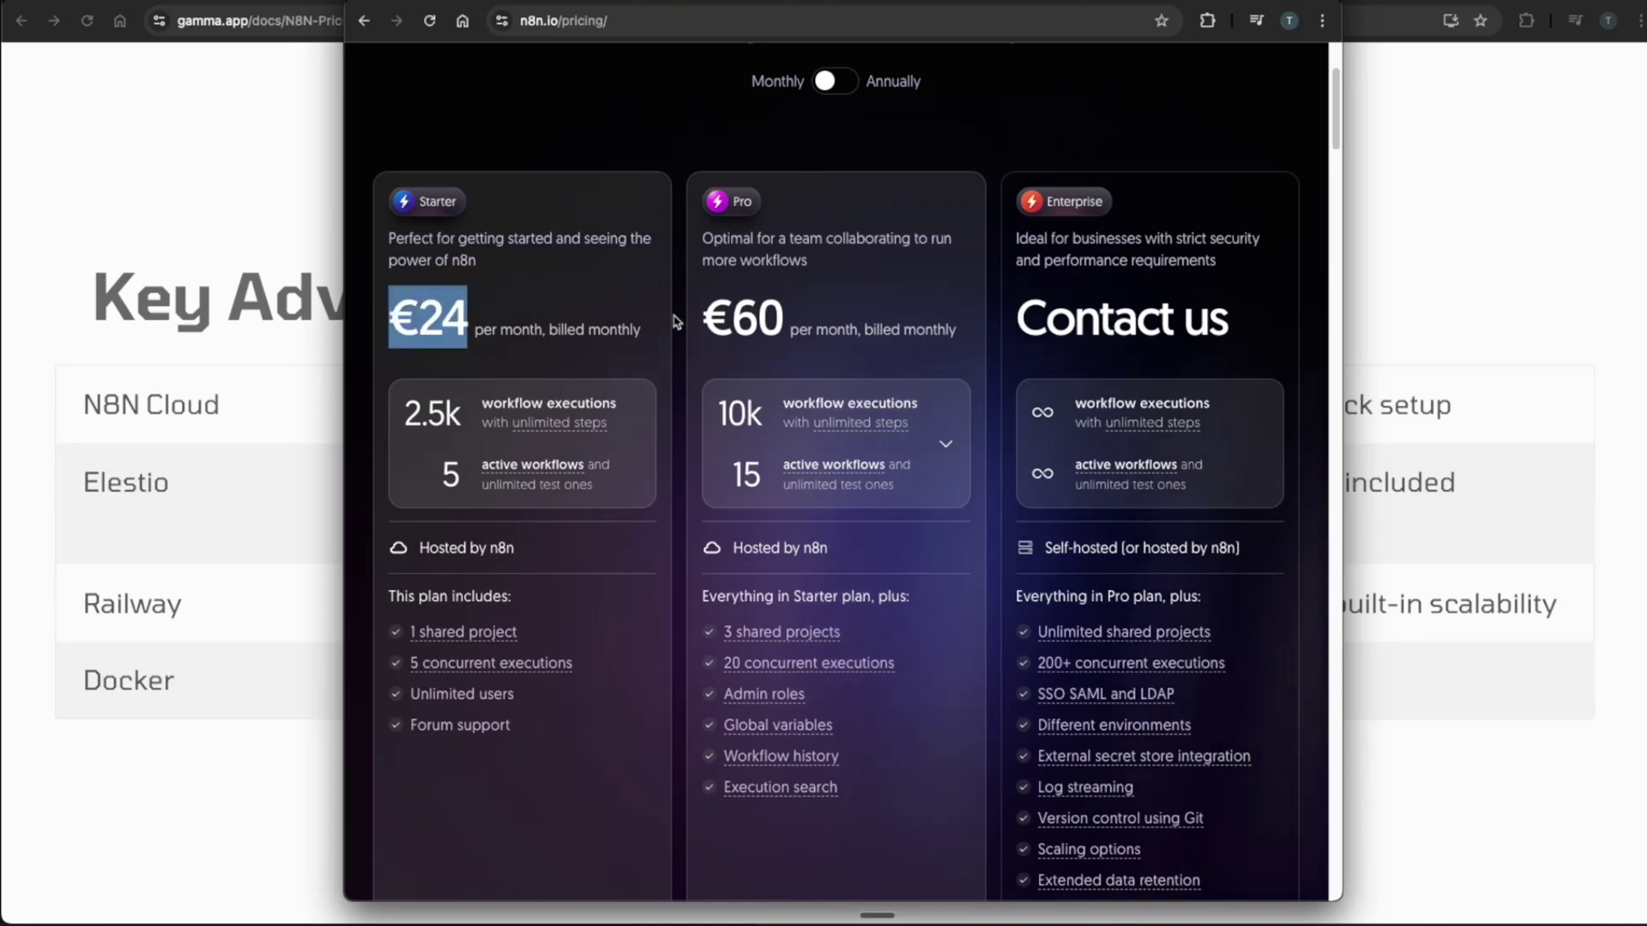
left_click_drag(701, 319, 817, 326)
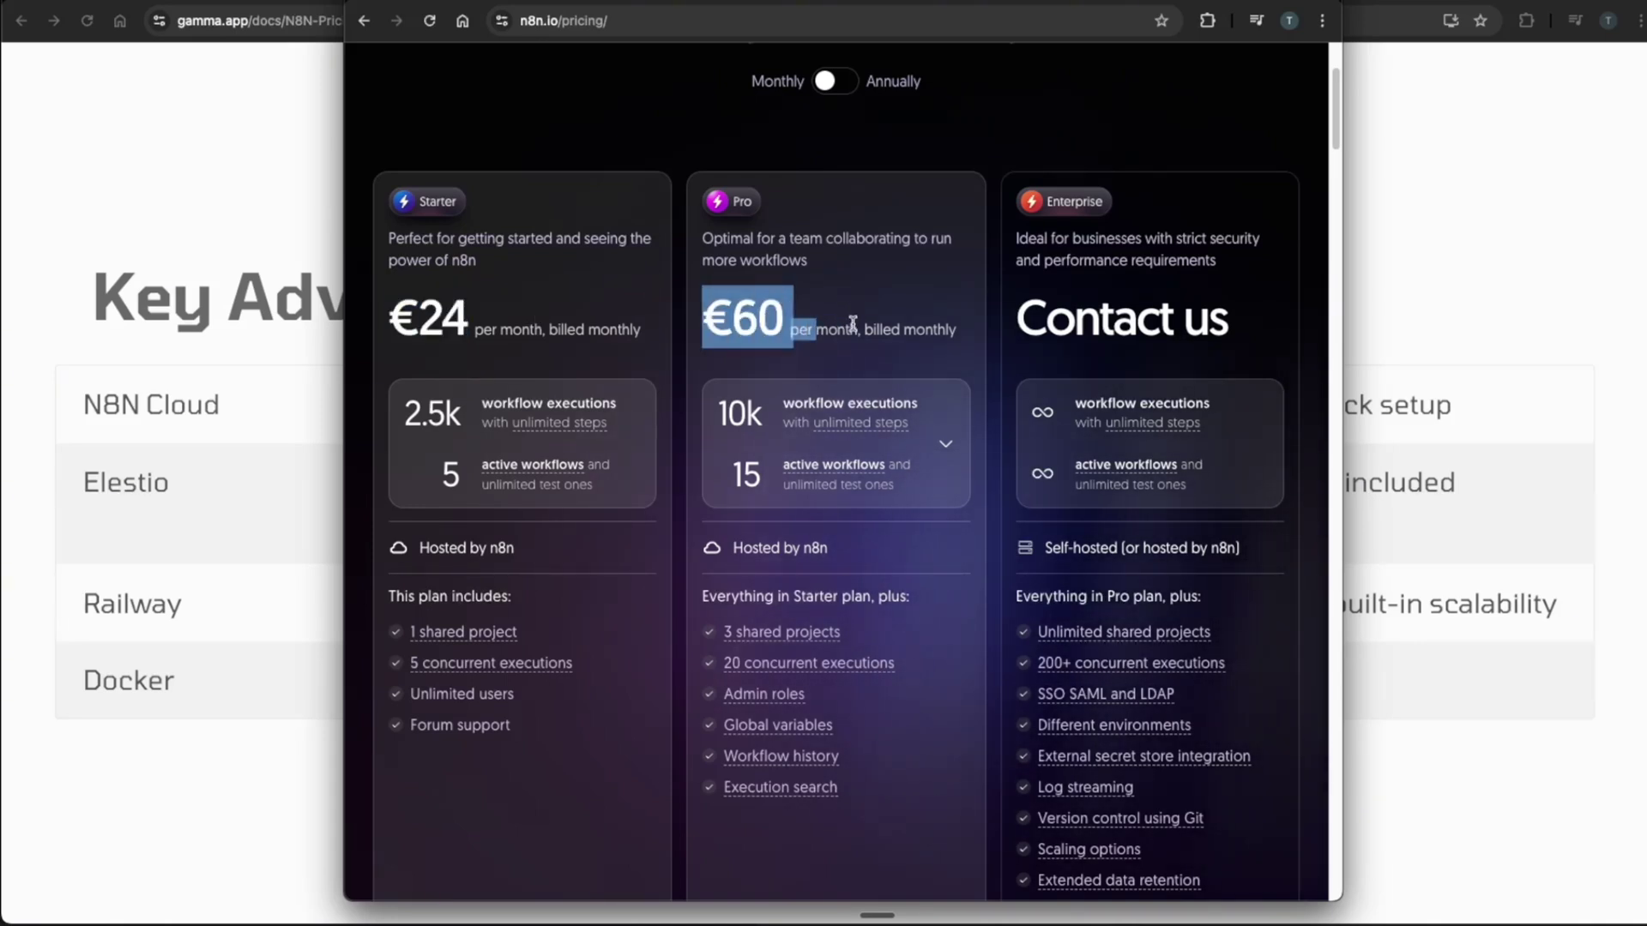
key("ctrl+Tab")
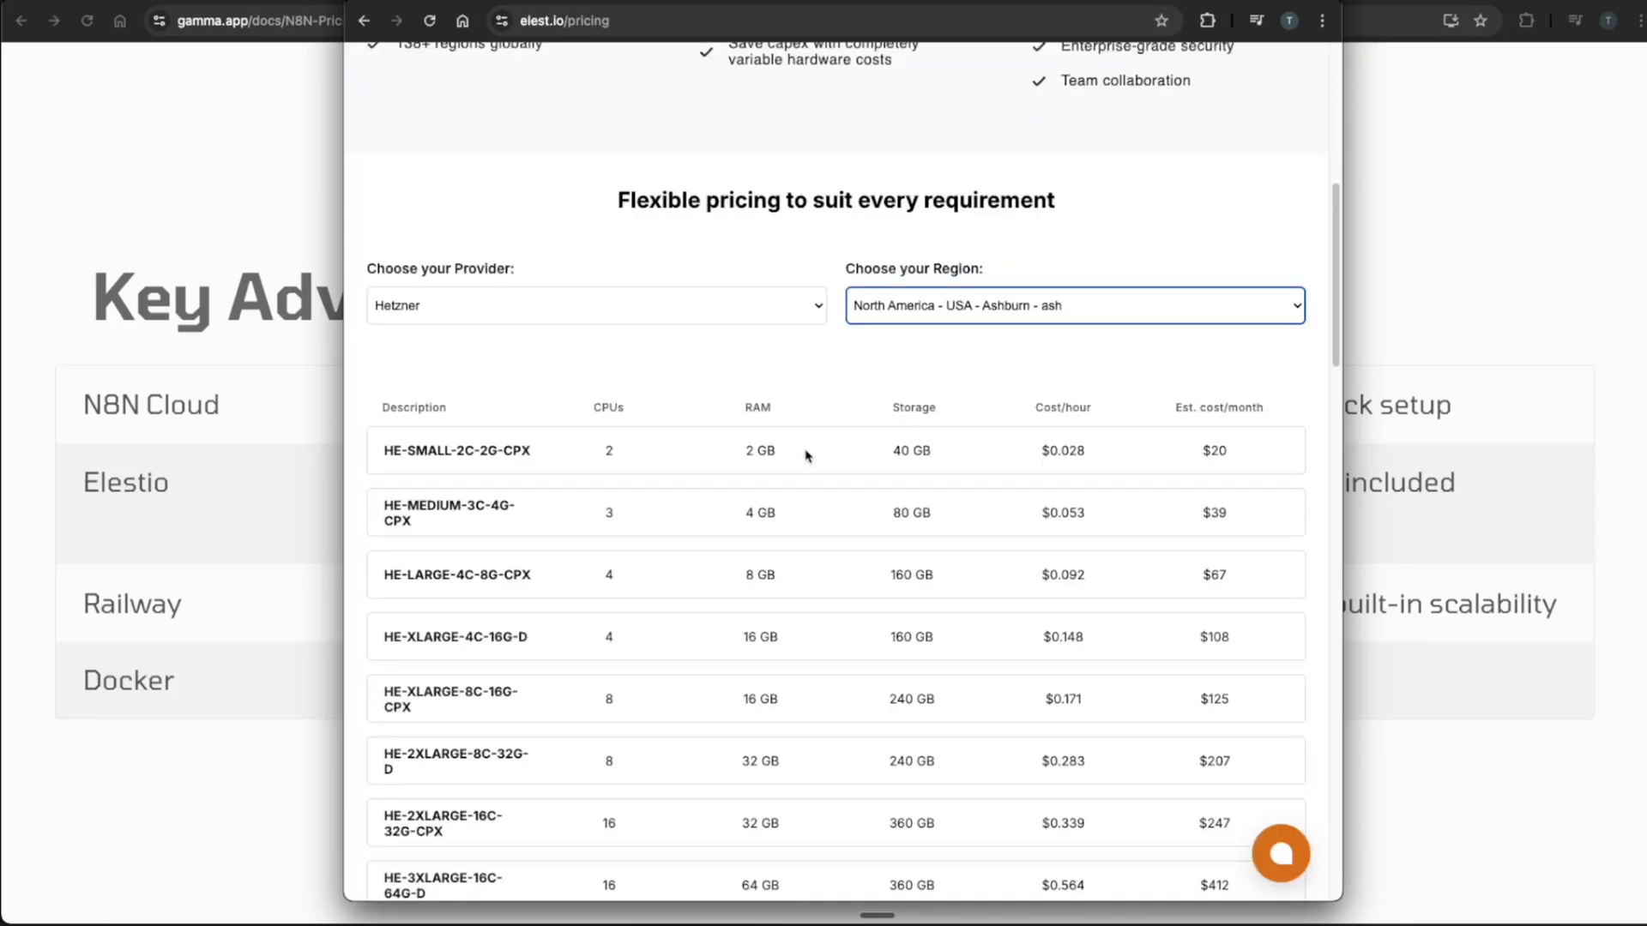
double_click(1205, 452)
left_click_drag(746, 452, 817, 455)
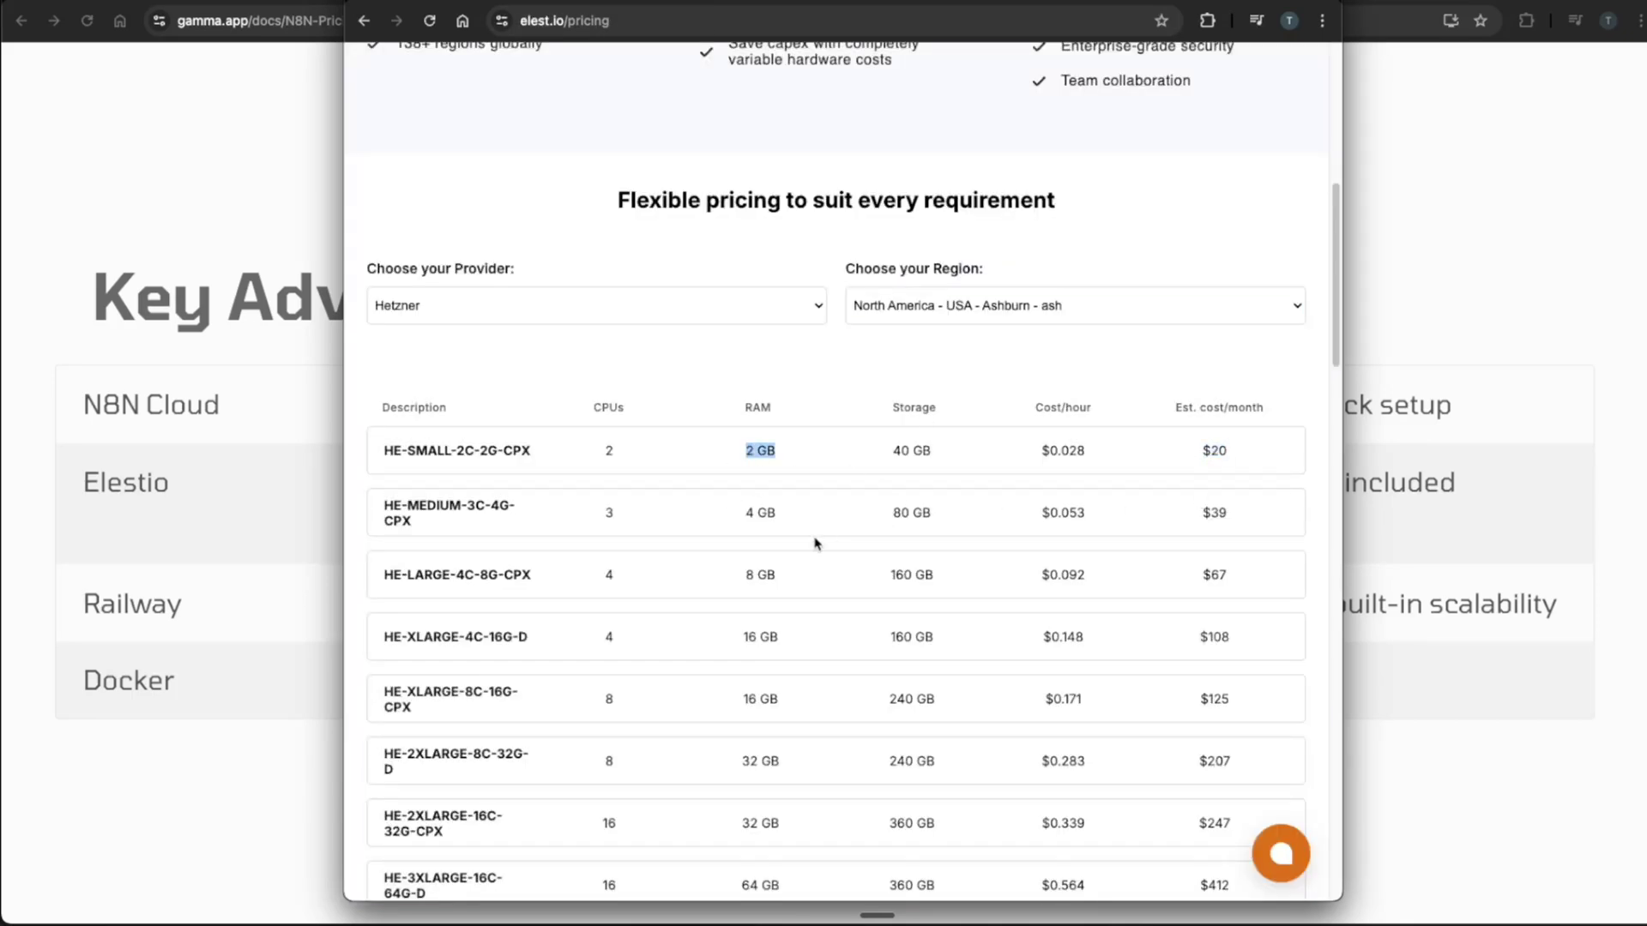
left_click_drag(1188, 514, 1232, 515)
key("ctrl+Tab")
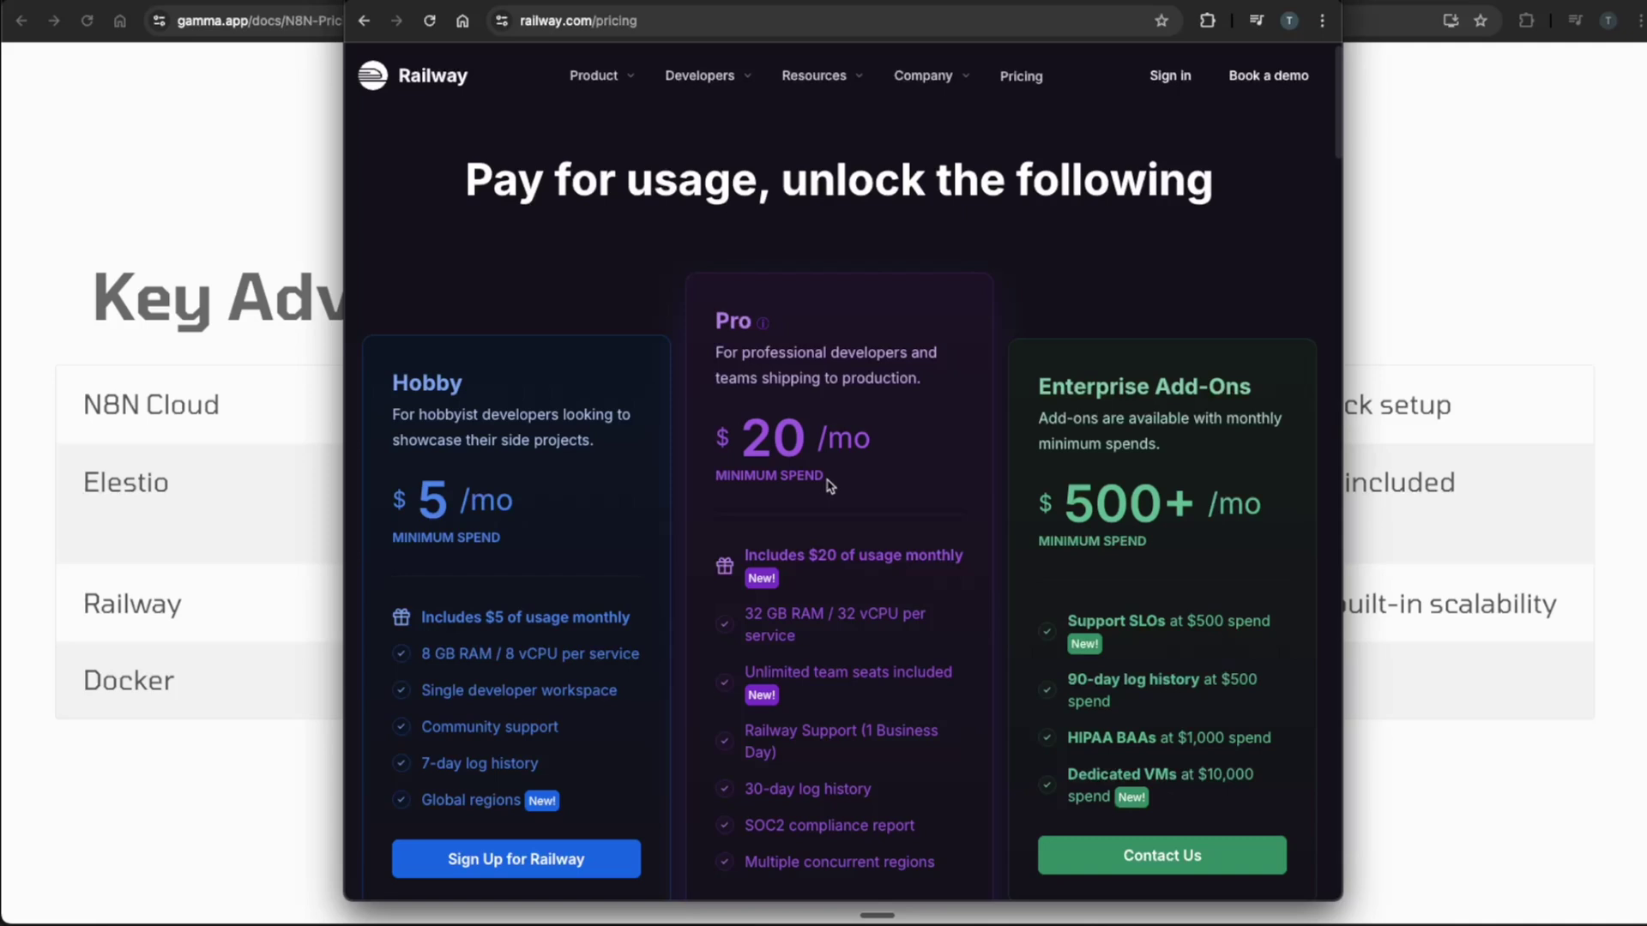
scroll(862, 549, "down", 2)
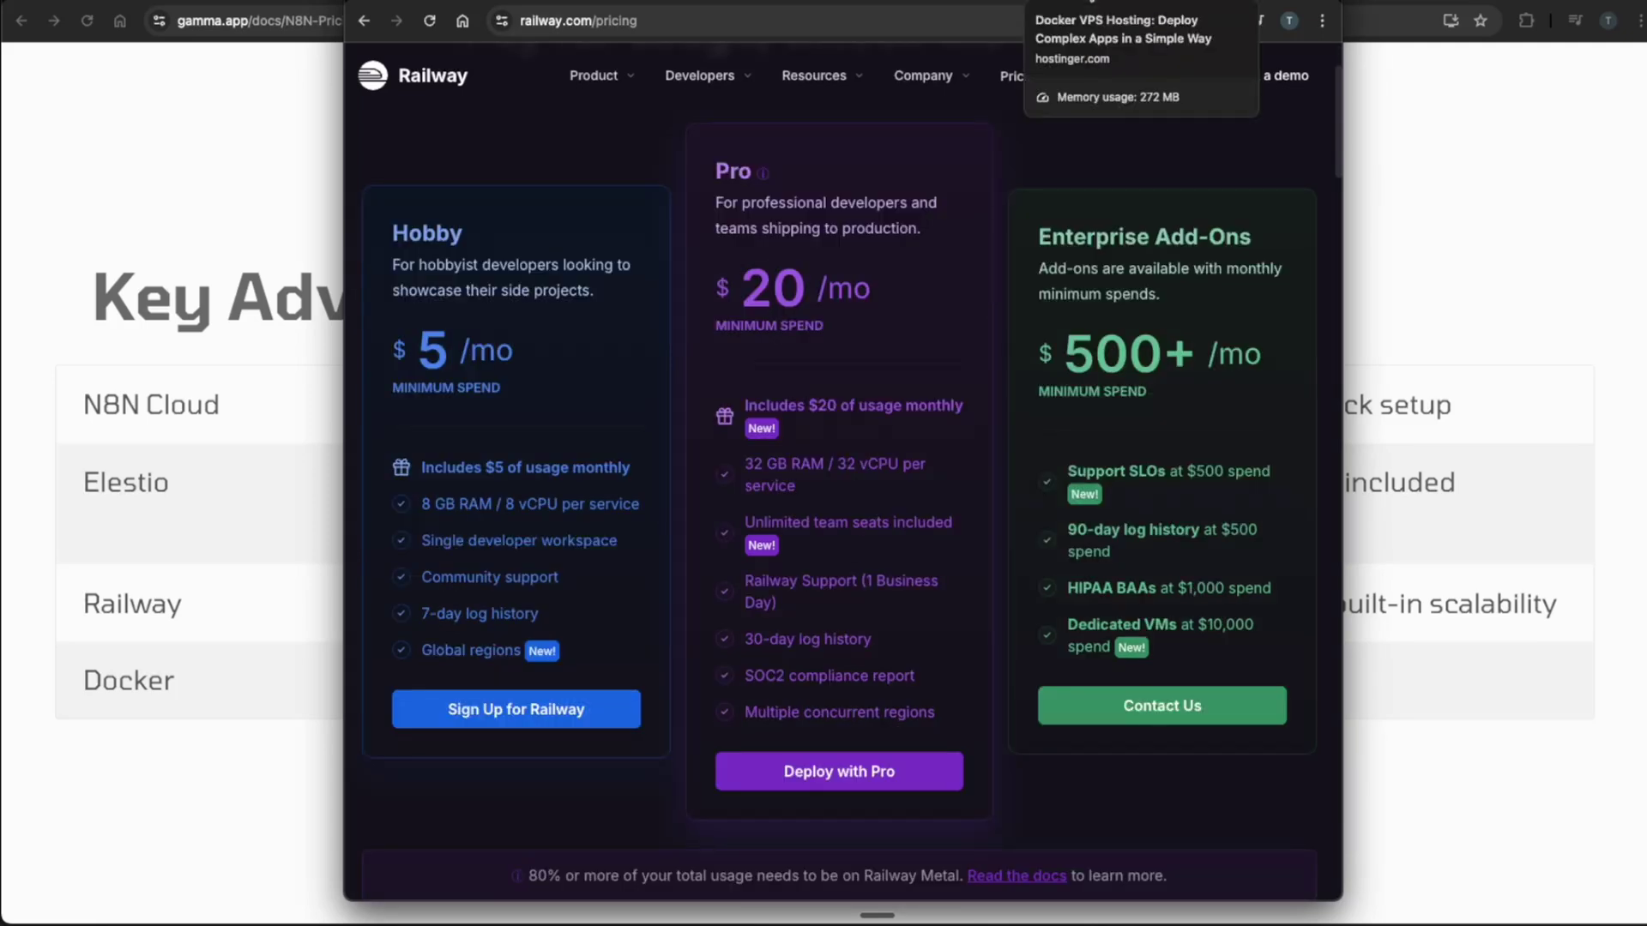
left_click(1115, 3)
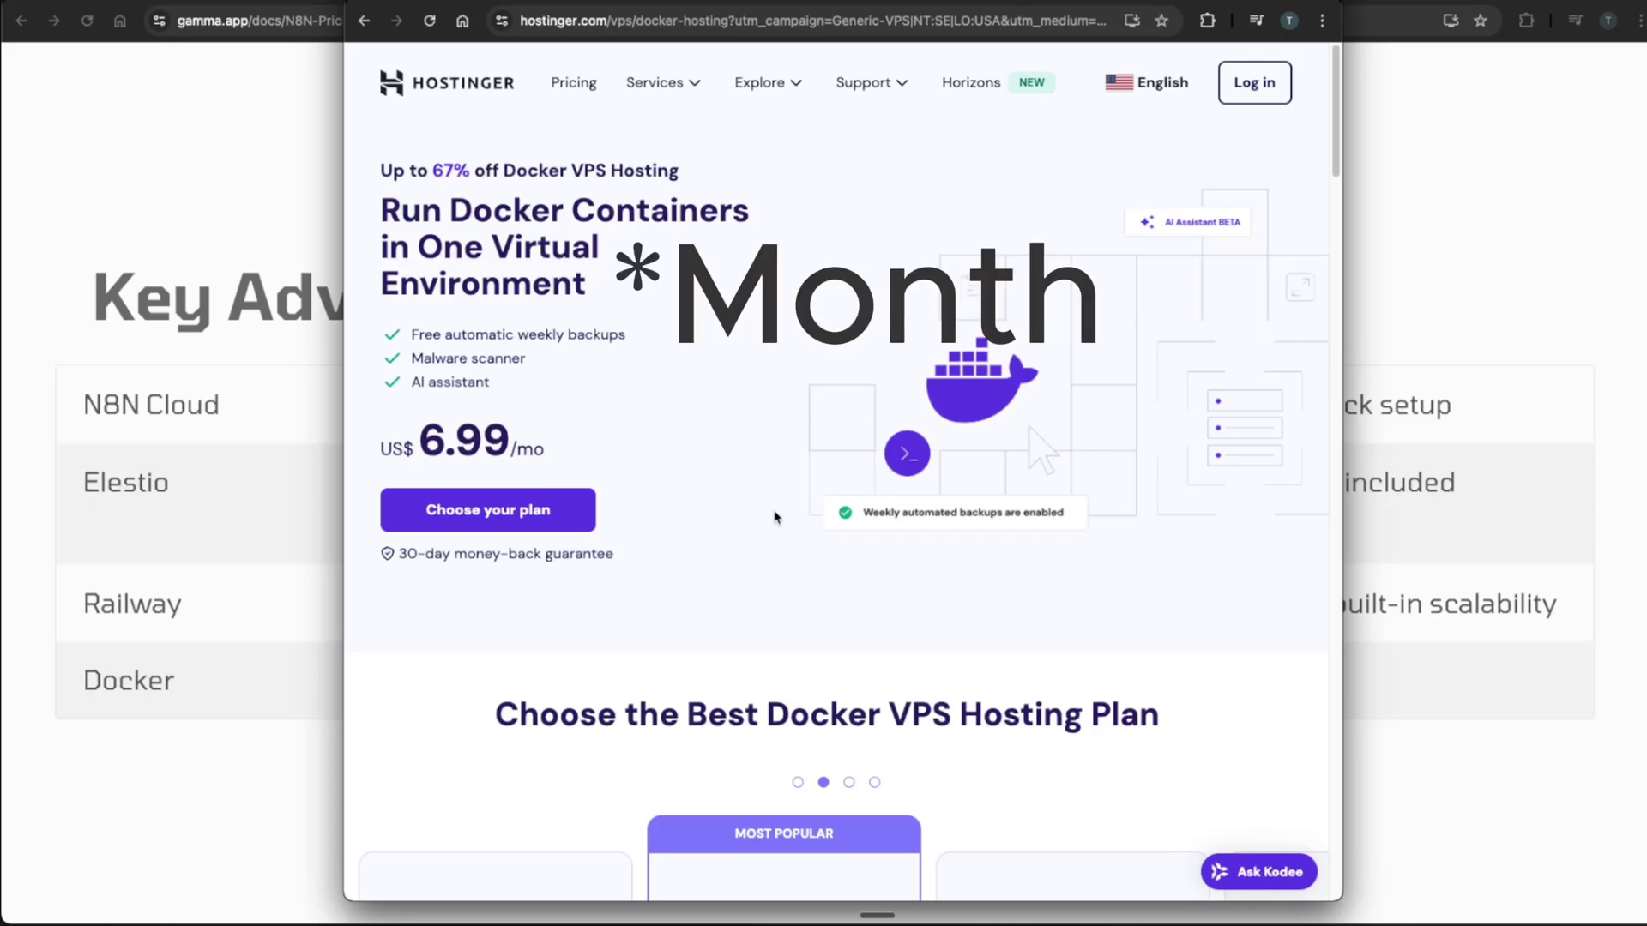
scroll(775, 518, "down", 3)
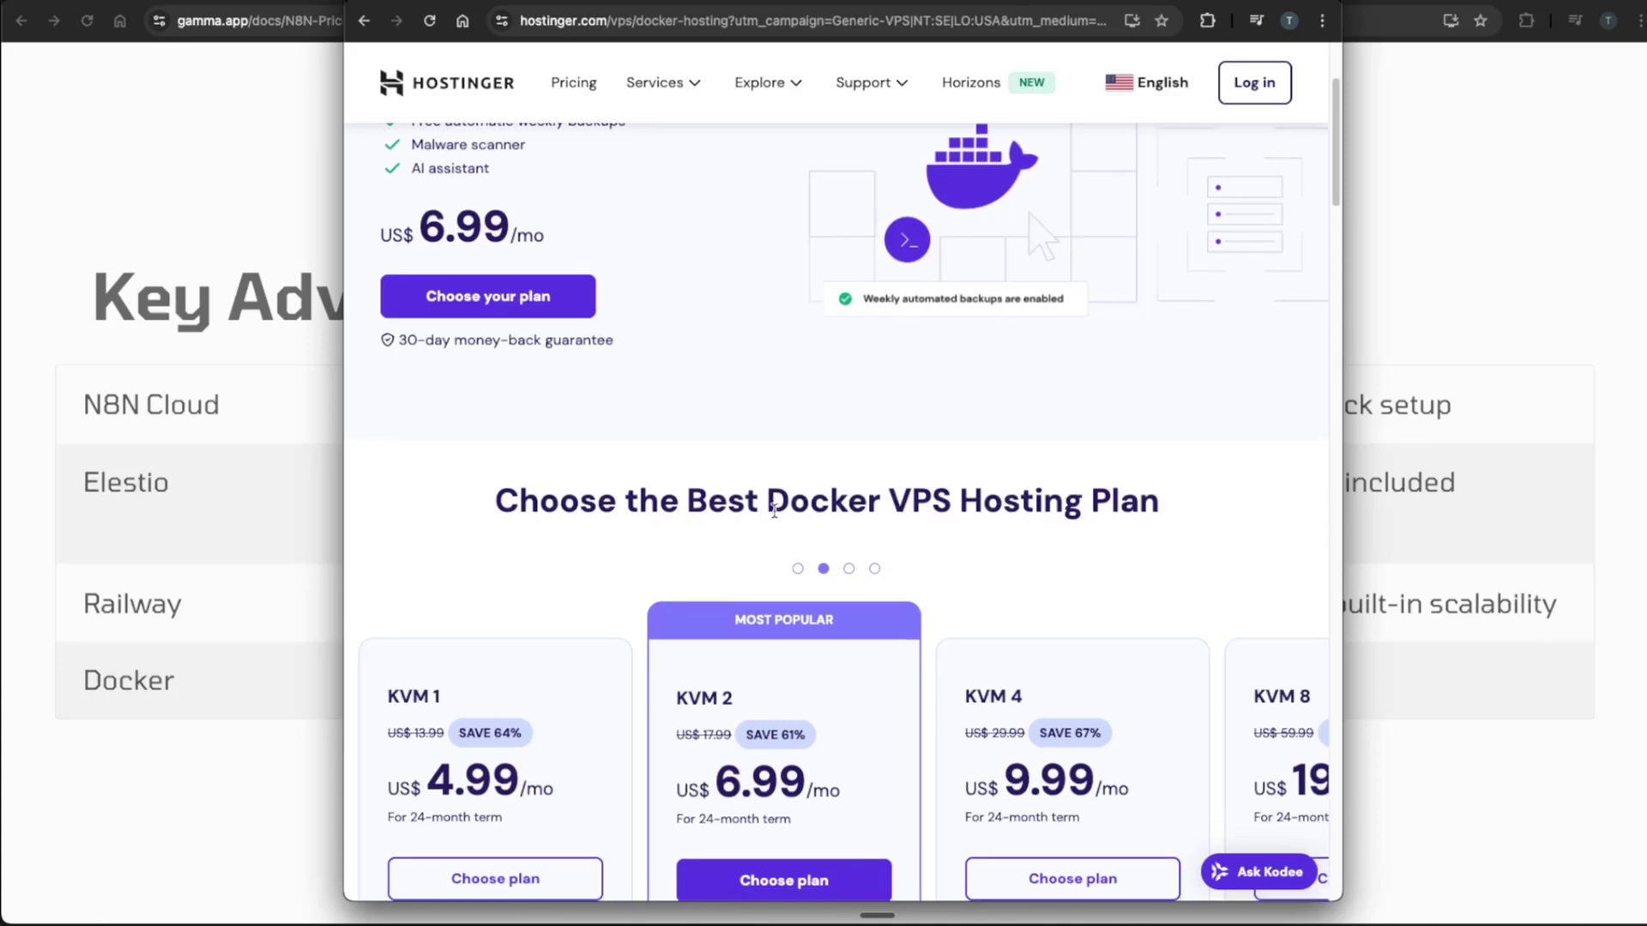
scroll(1000, 443, "down", 2)
key("super+grave")
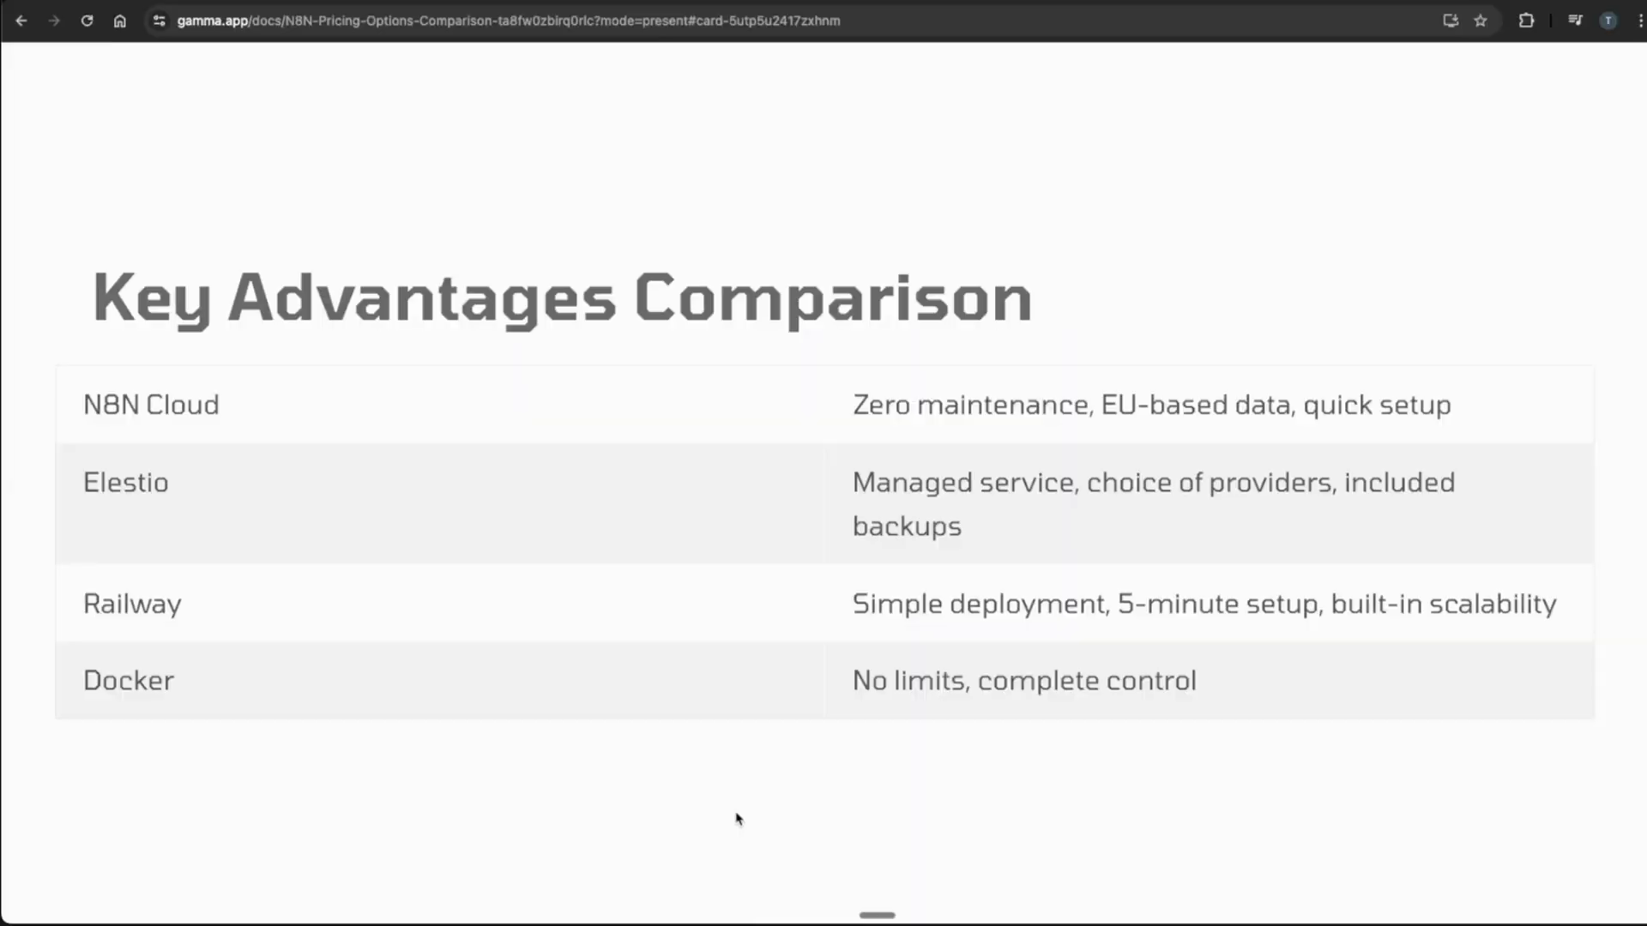